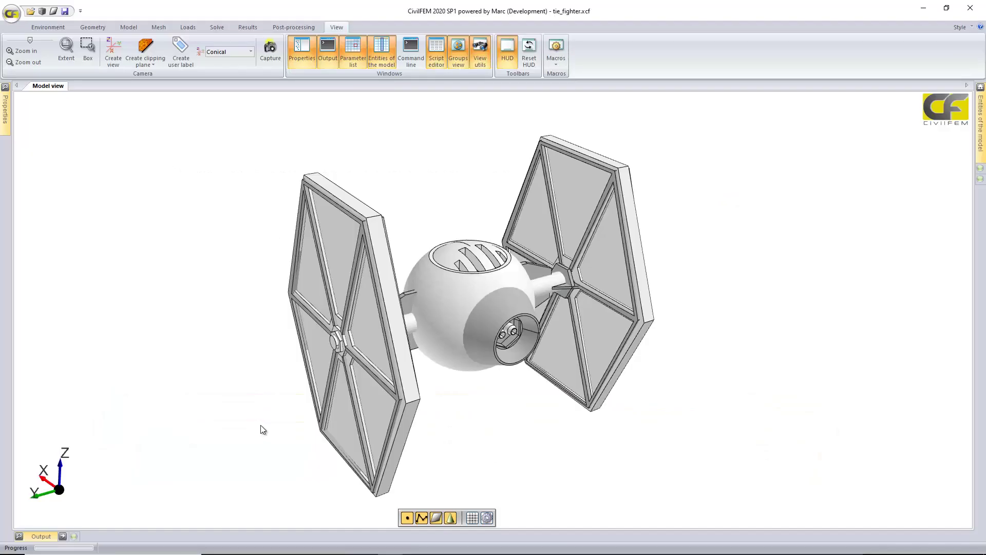
Start a geometry import, review the importable file types, then cancel the import.
middle_click_drag(260, 425, 245, 325)
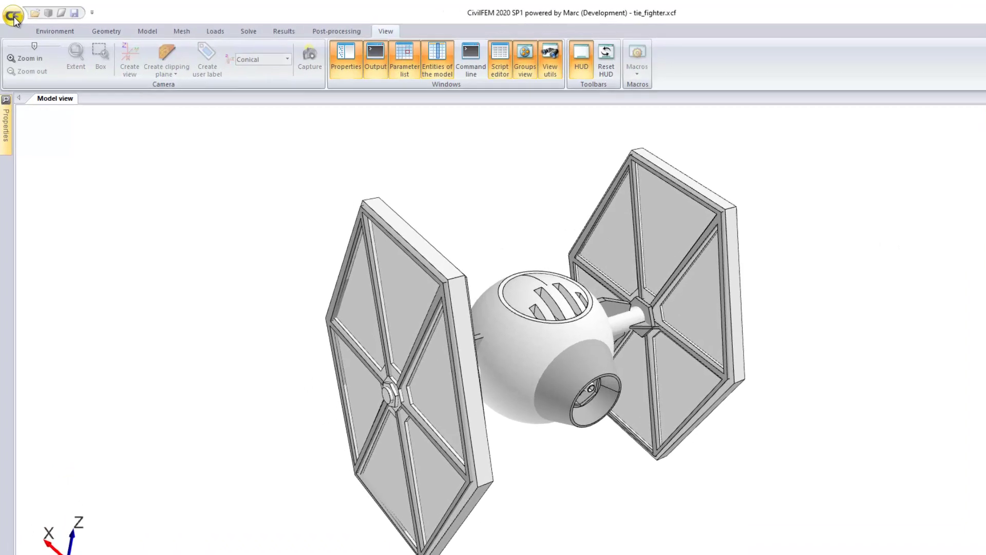
left_click(12, 17)
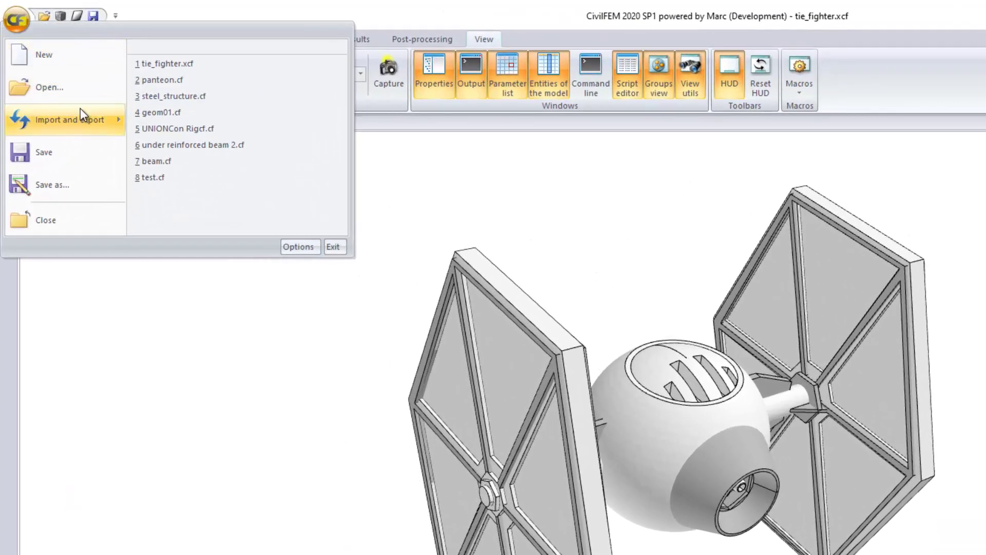
mouse_move(78, 113)
left_click(178, 103)
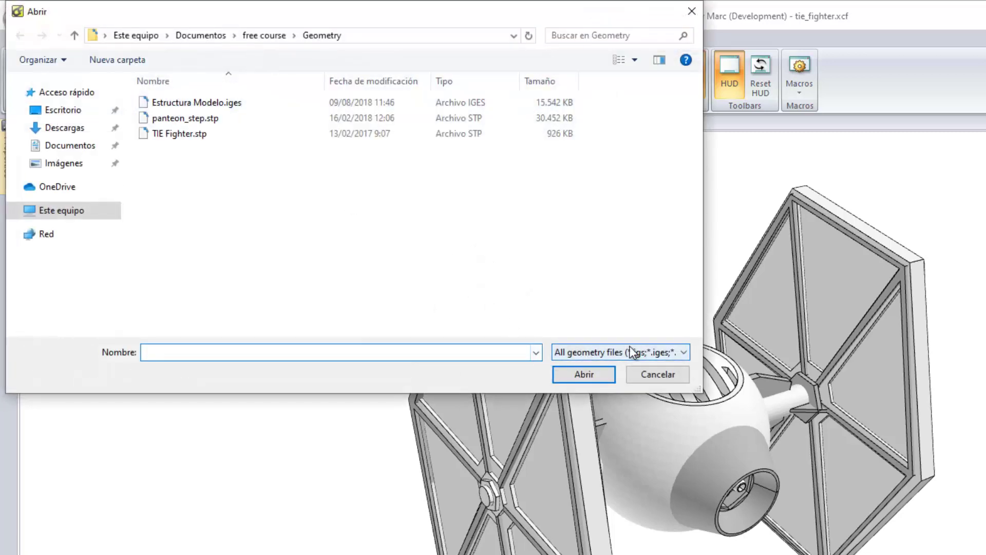
left_click(691, 353)
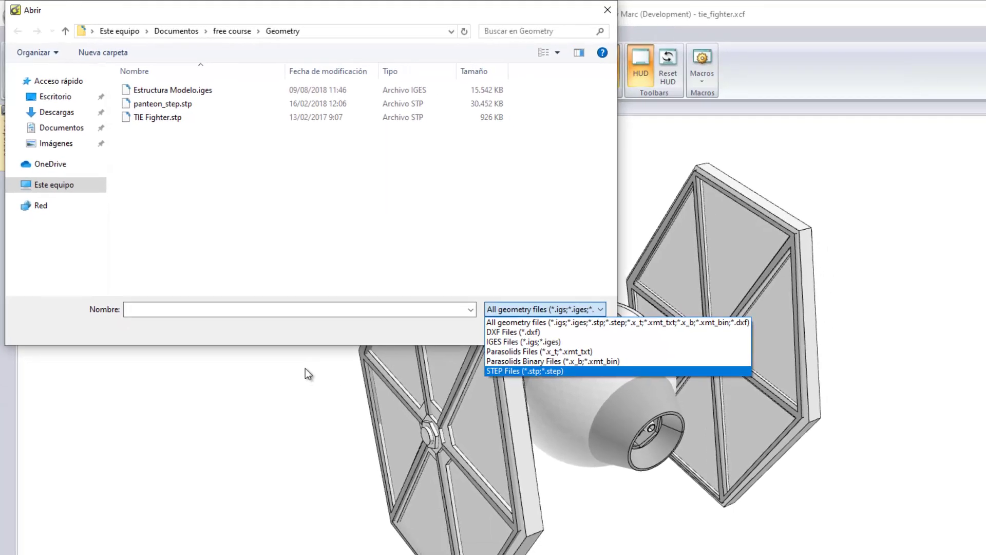
left_click(349, 424)
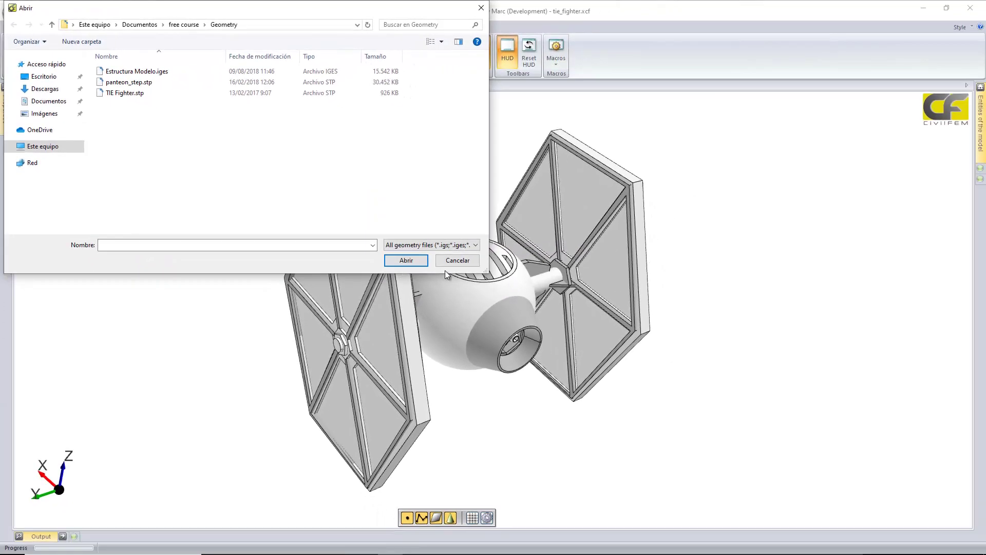
left_click(456, 260)
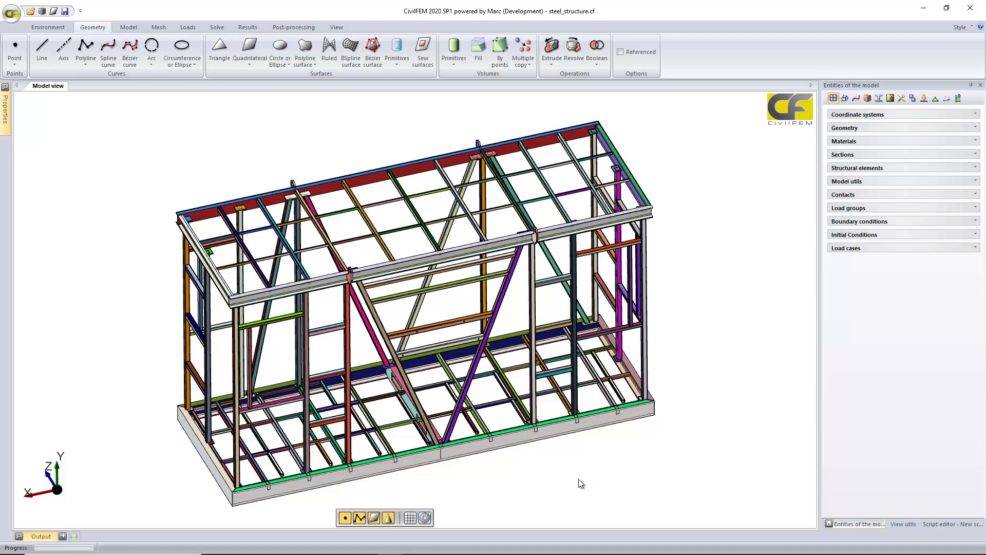
Zoom and orbit toward the top beam with its lug plate, and select the beam's surface.
scroll(411, 308, "up", 5)
scroll(349, 266, "down", 3)
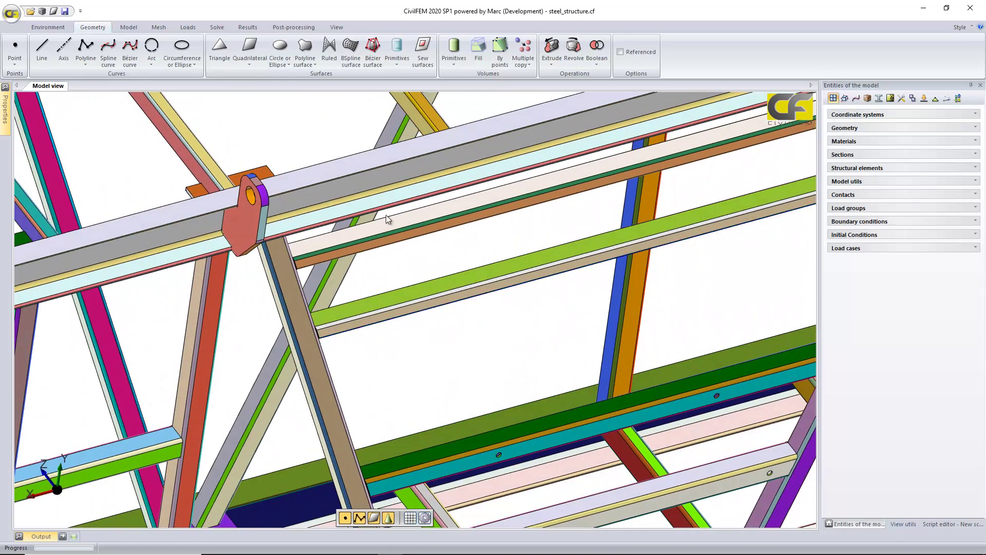
scroll(391, 162, "up", 2)
middle_click_drag(291, 159, 396, 171)
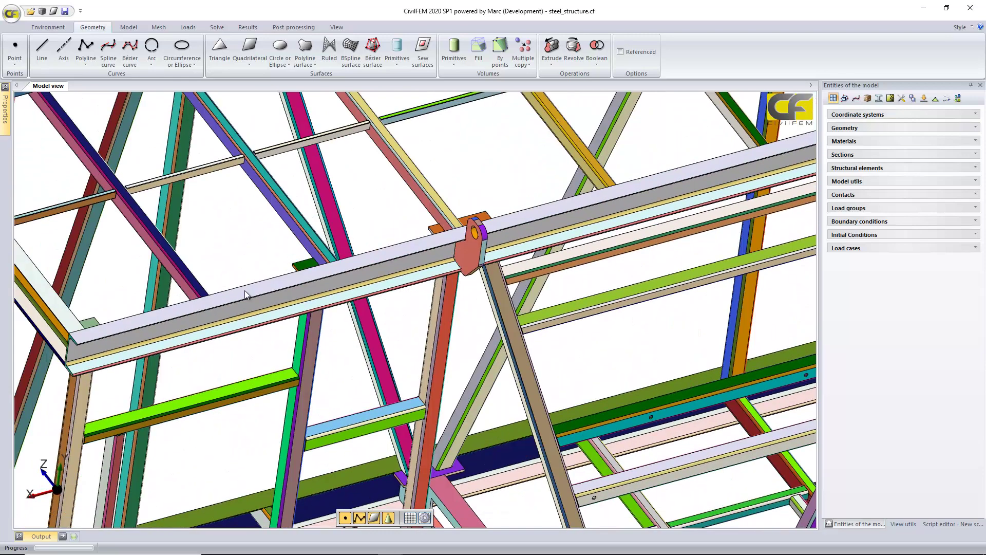
left_click(210, 307)
scroll(277, 282, "up", 3)
scroll(303, 257, "down", 1)
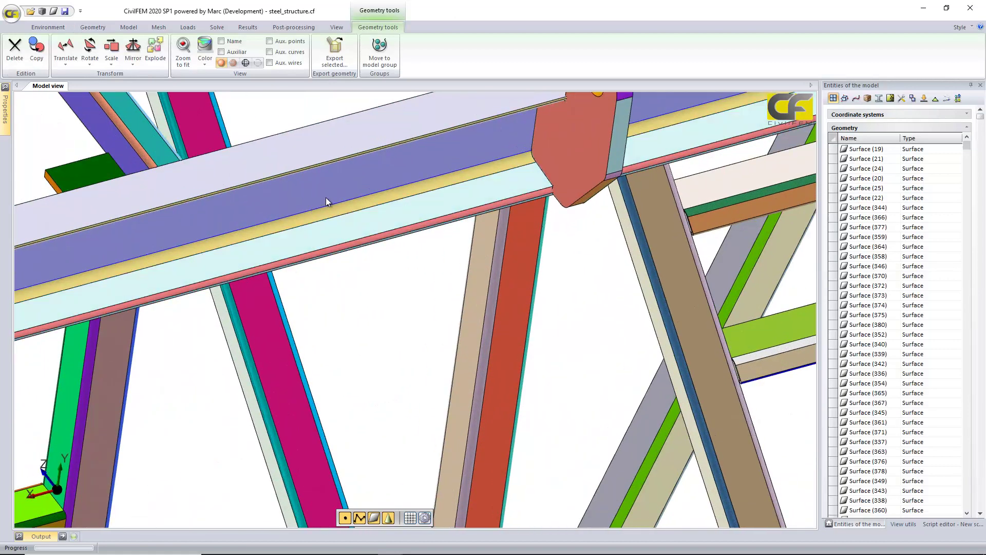
scroll(321, 211, "down", 2)
middle_click_drag(455, 153, 410, 224)
scroll(226, 201, "up", 2)
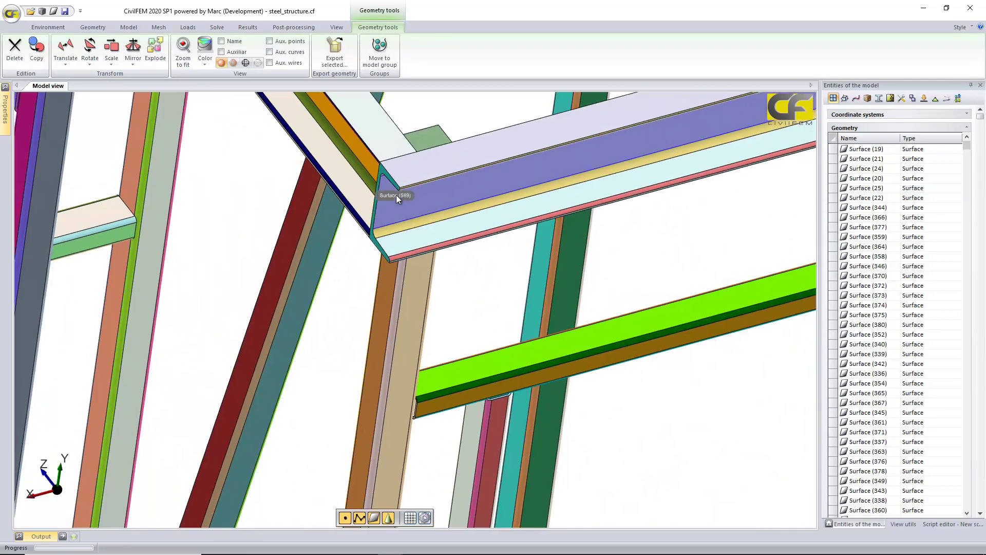
scroll(400, 228, "down", 2)
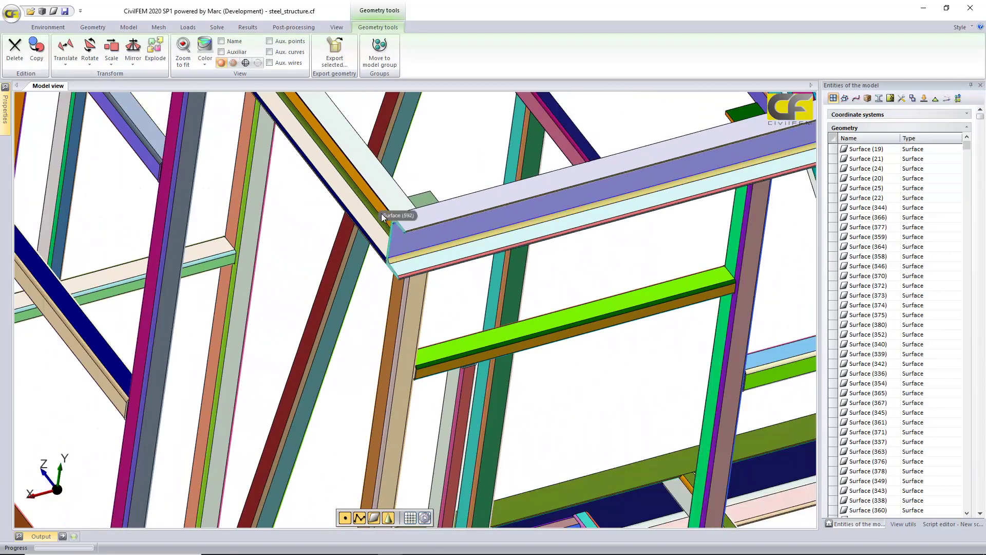
scroll(337, 177, "down", 1)
middle_click_drag(338, 177, 319, 234)
scroll(327, 221, "up", 3)
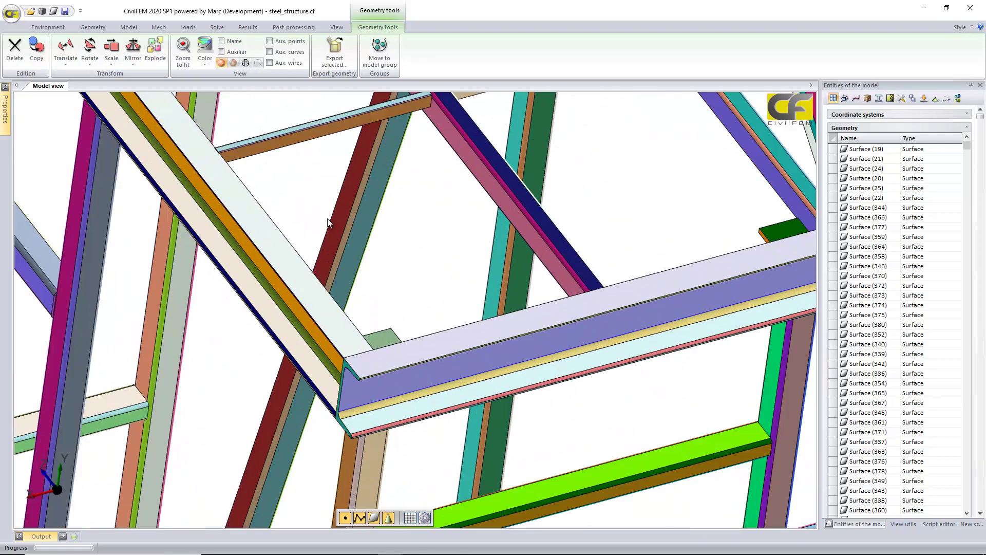
scroll(406, 230, "down", 1)
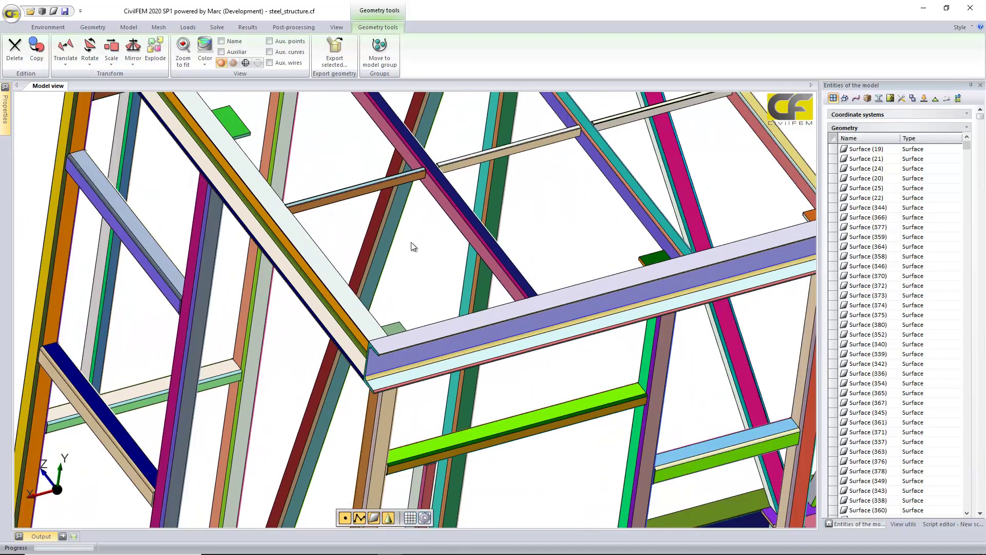
middle_click_drag(410, 246, 359, 168)
scroll(359, 170, "down", 1)
scroll(367, 232, "down", 2)
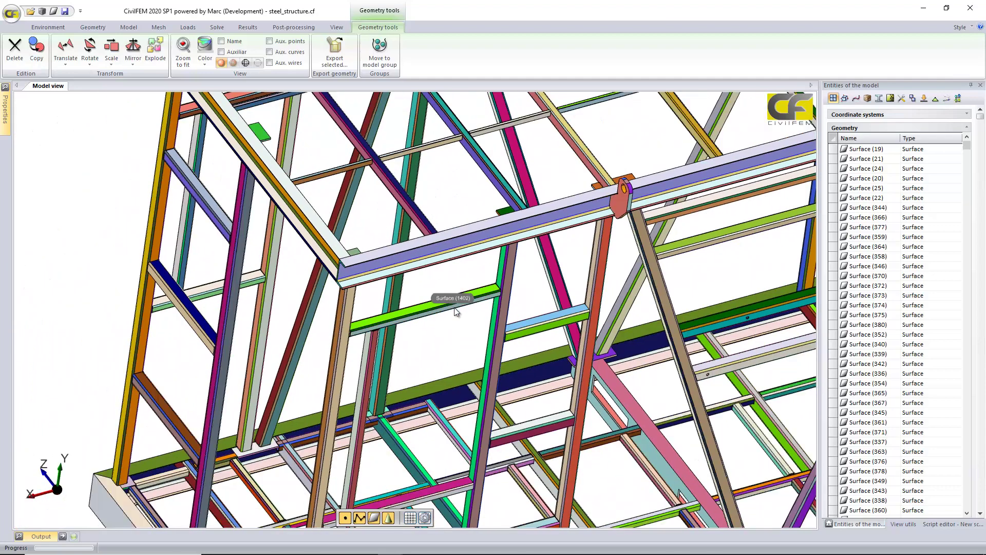
middle_click_drag(456, 308, 374, 263)
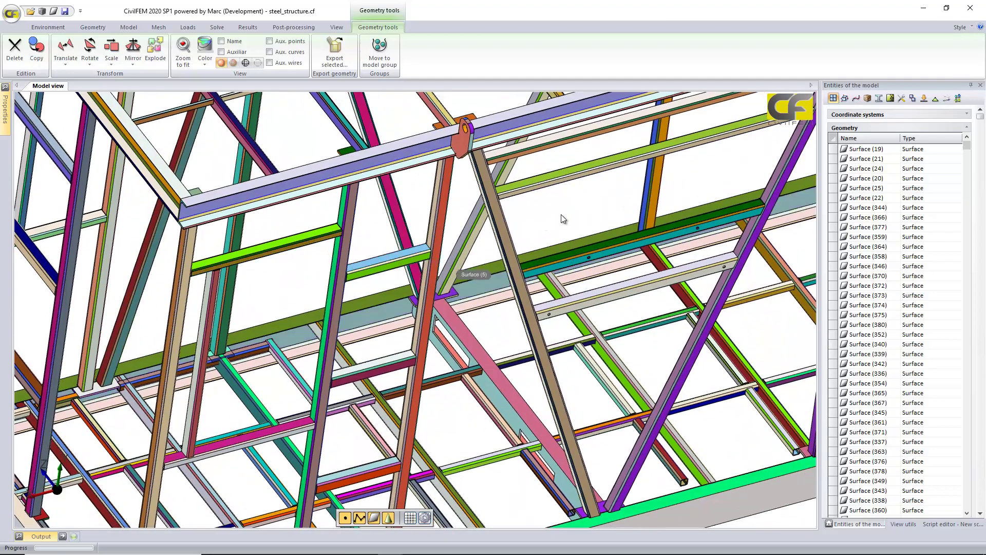
middle_click_drag(563, 215, 485, 262)
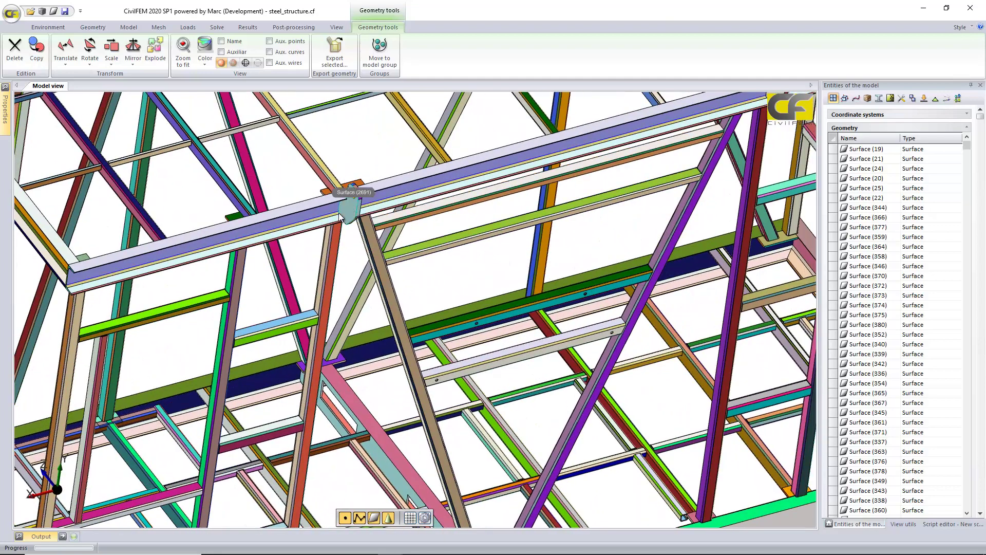
scroll(485, 270, "down", 3)
middle_click_drag(485, 270, 454, 246)
left_click_drag(455, 245, 496, 402)
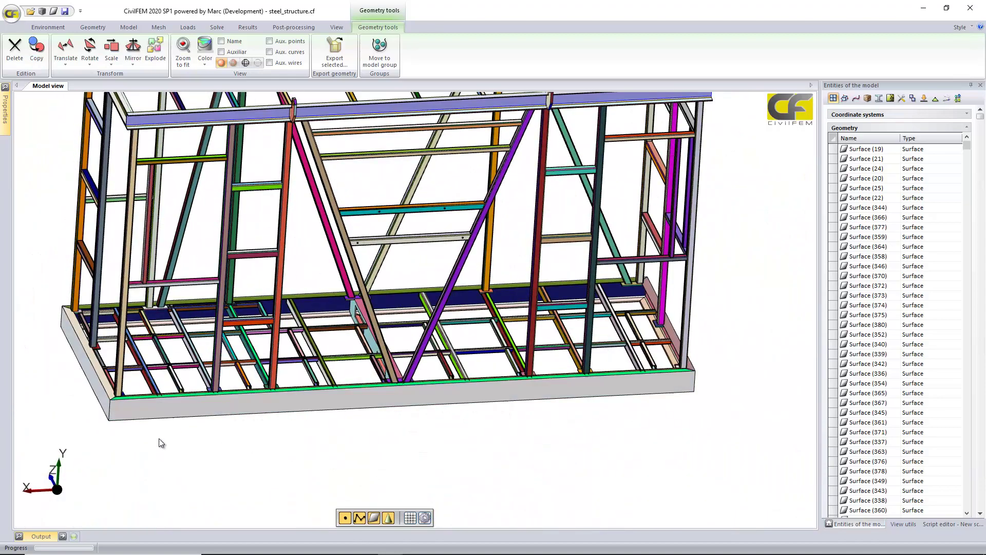
left_click_drag(196, 447, 491, 439)
scroll(603, 438, "up", 8)
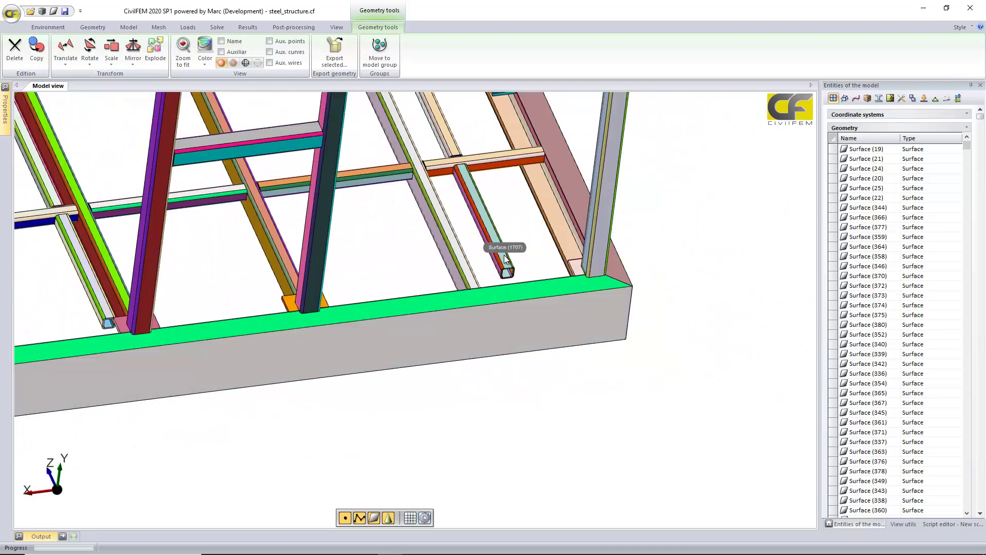
scroll(541, 237, "up", 2)
scroll(617, 199, "up", 4)
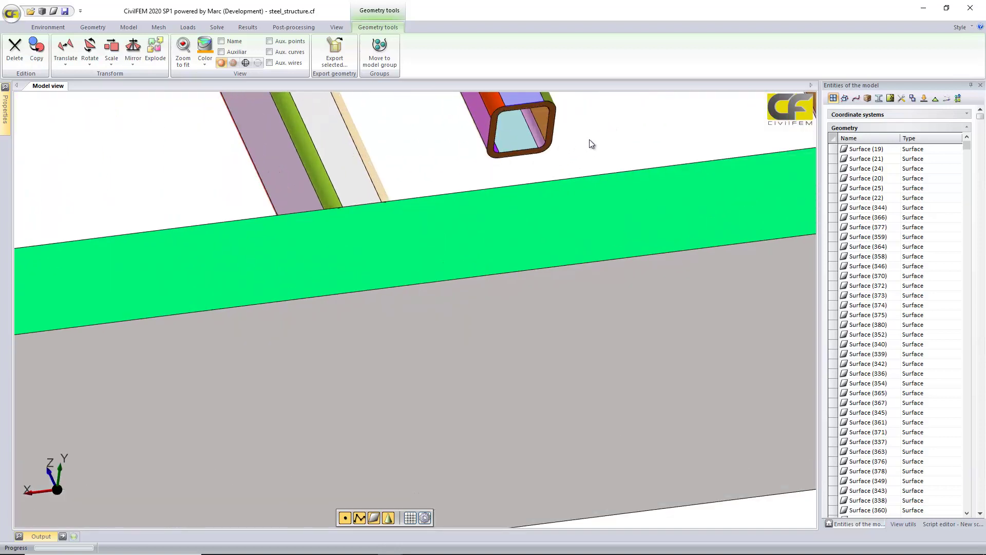
middle_click_drag(583, 149, 536, 184)
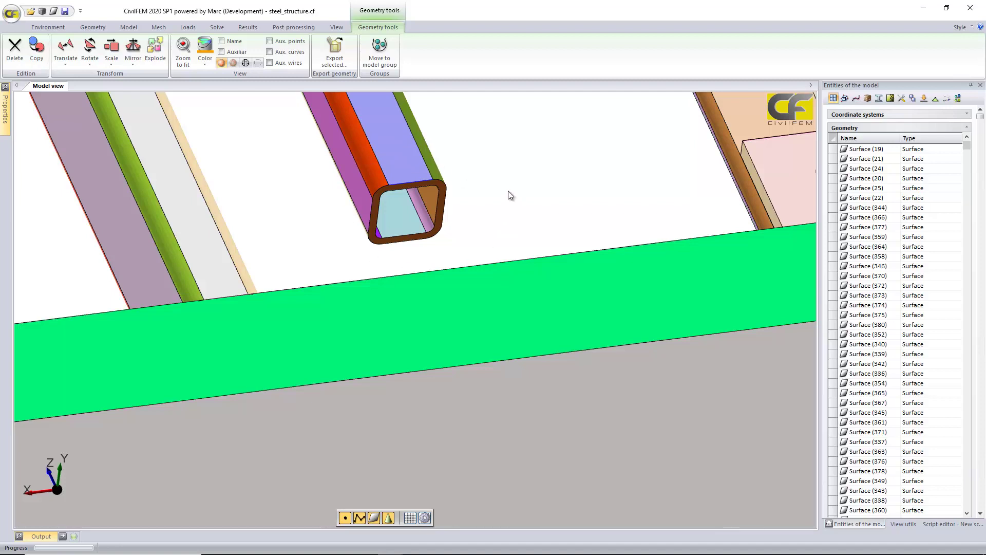
scroll(504, 193, "down", 5)
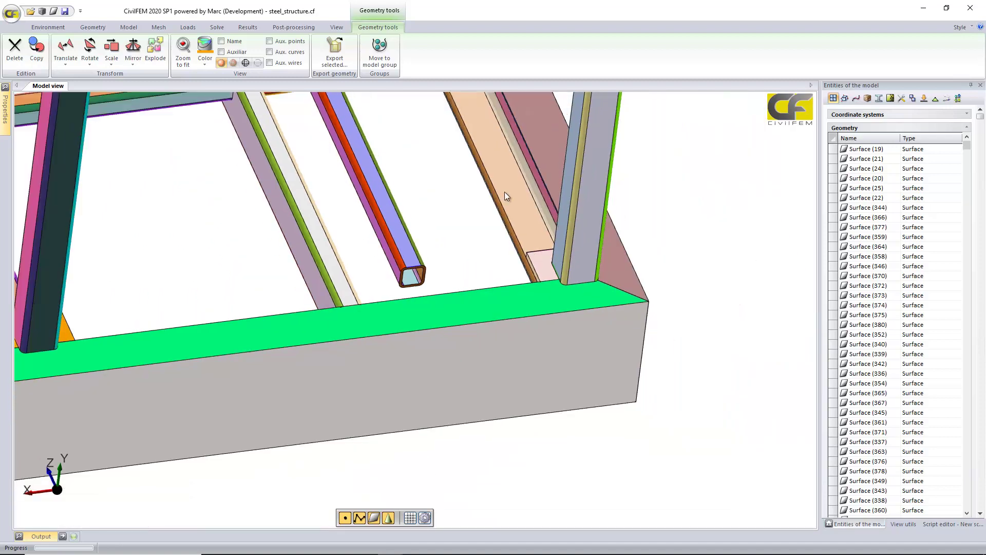
scroll(422, 235, "down", 4)
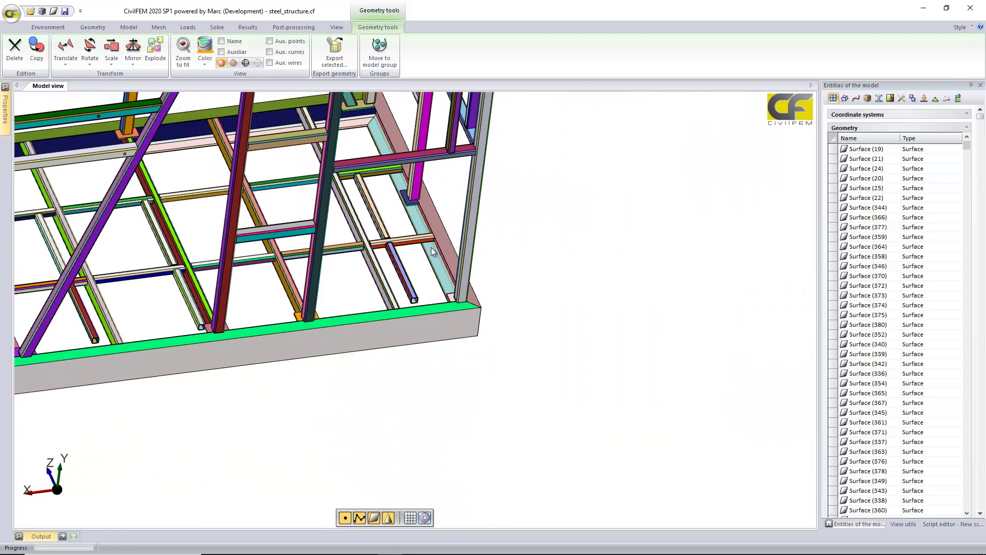
scroll(432, 251, "down", 2)
middle_click_drag(432, 251, 576, 387)
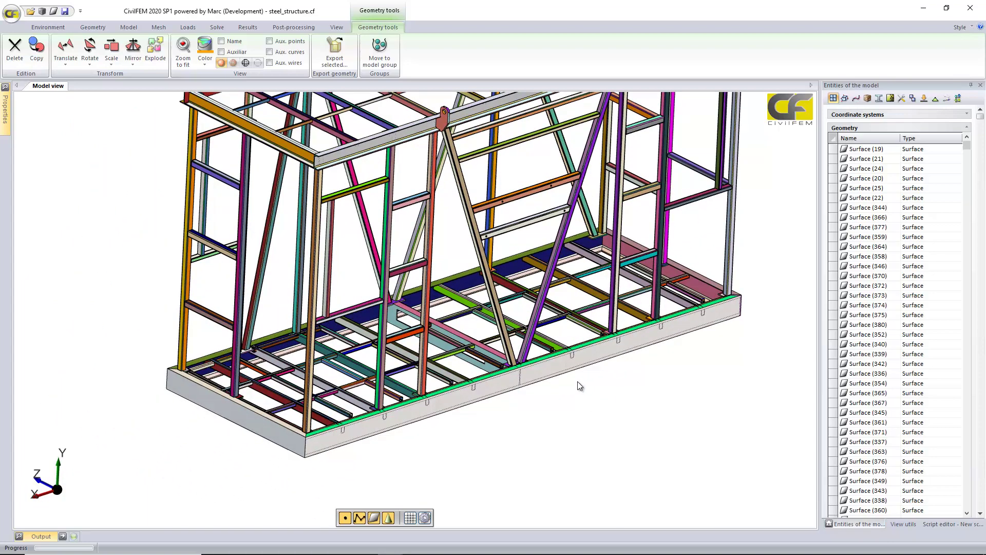
scroll(466, 276, "up", 5)
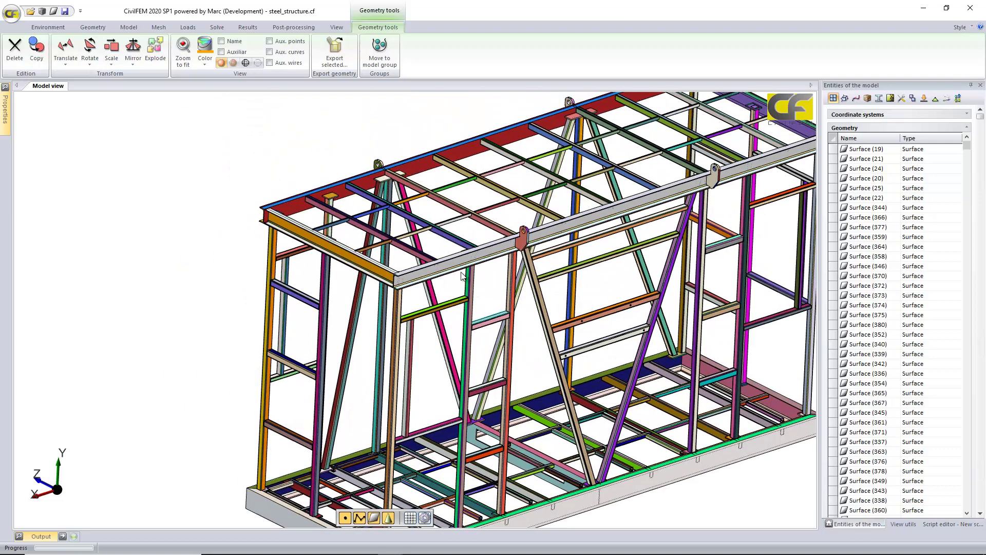
middle_click_drag(459, 276, 336, 252)
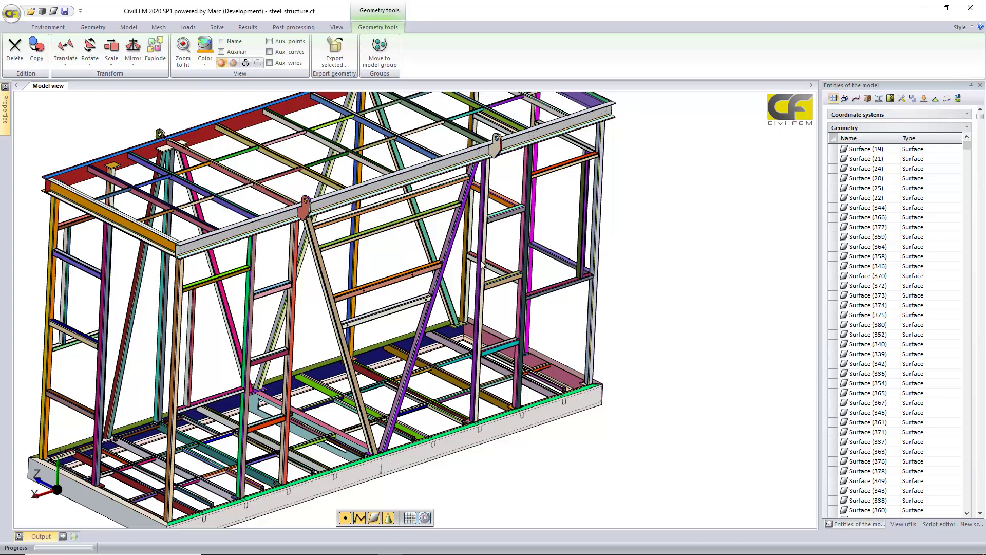
middle_click_drag(572, 262, 817, 226)
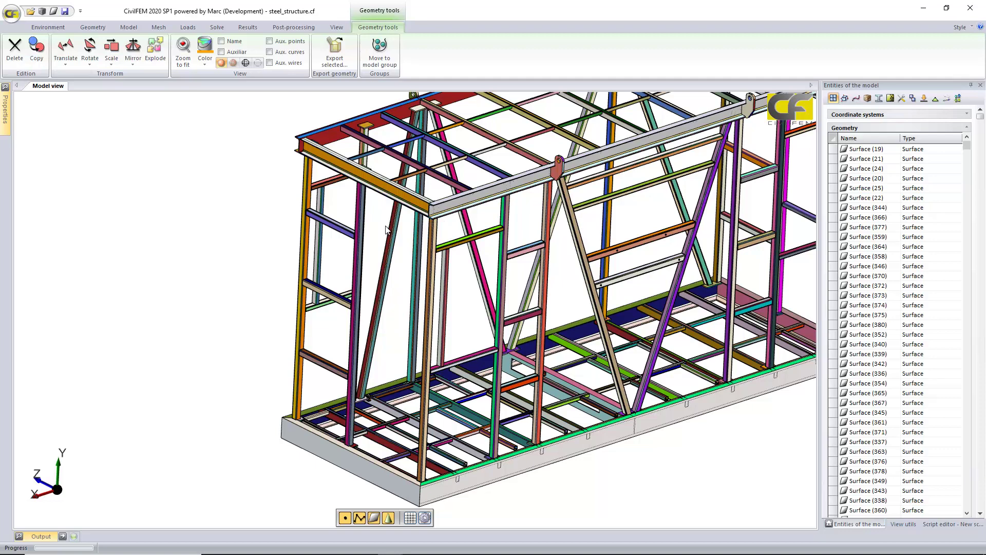
scroll(388, 231, "up", 5)
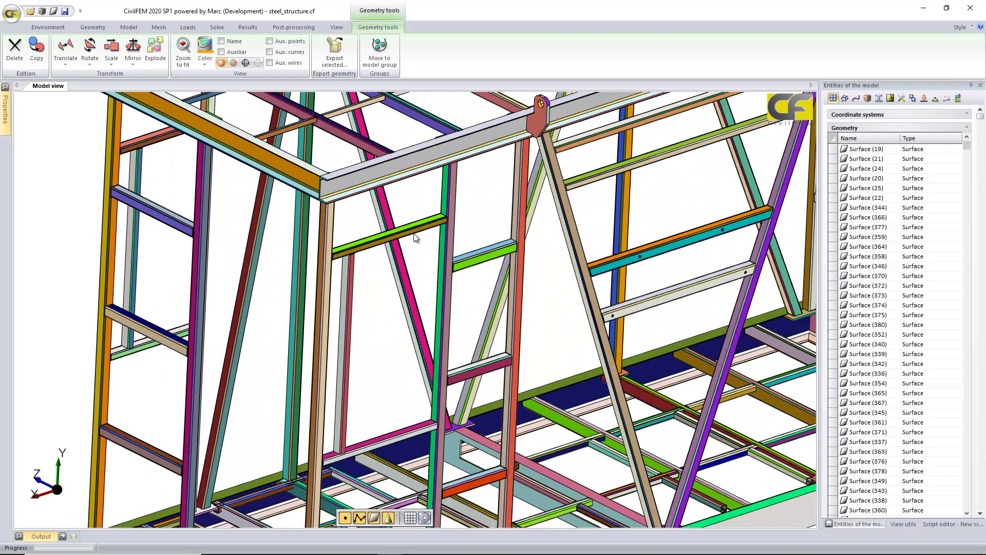
scroll(473, 215, "up", 4)
middle_click_drag(438, 190, 441, 306)
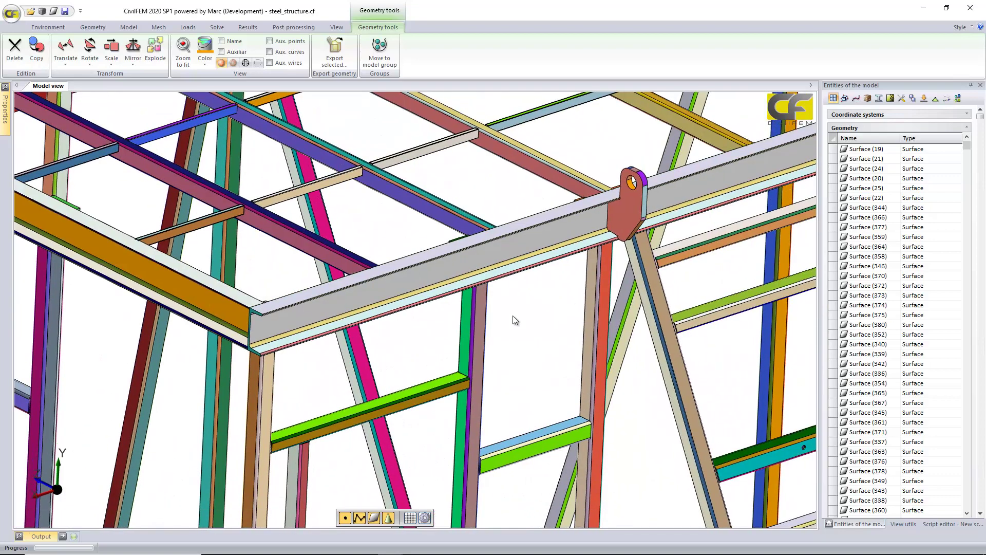
middle_click_drag(535, 319, 439, 316)
scroll(447, 308, "up", 3)
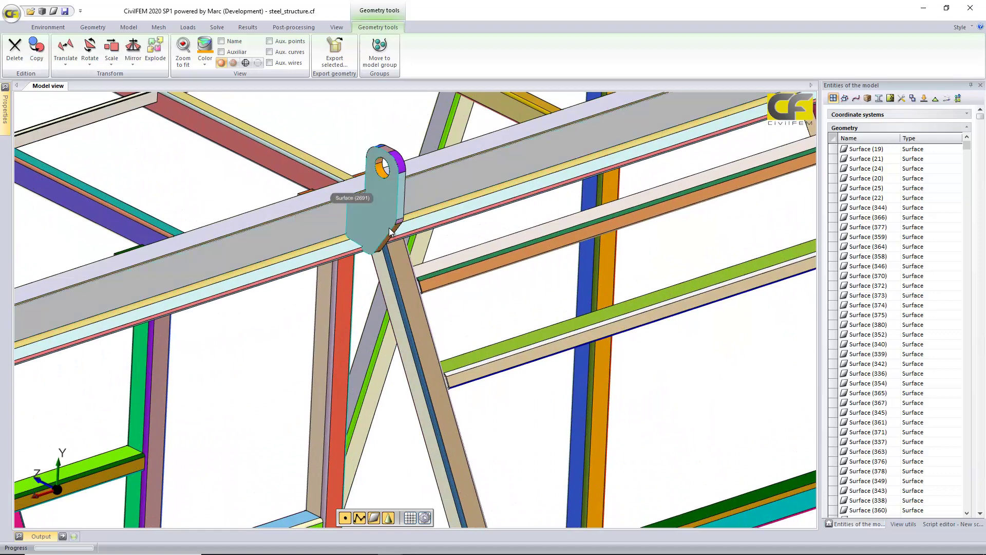
scroll(442, 233, "up", 2)
scroll(441, 233, "down", 1)
middle_click_drag(477, 232, 495, 355)
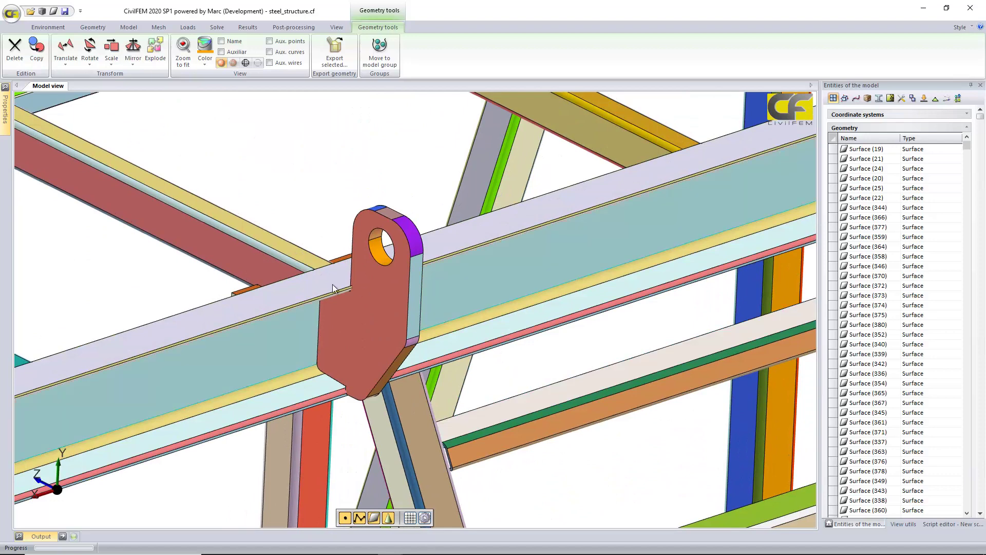
left_click(378, 237)
middle_click_drag(322, 331, 343, 299)
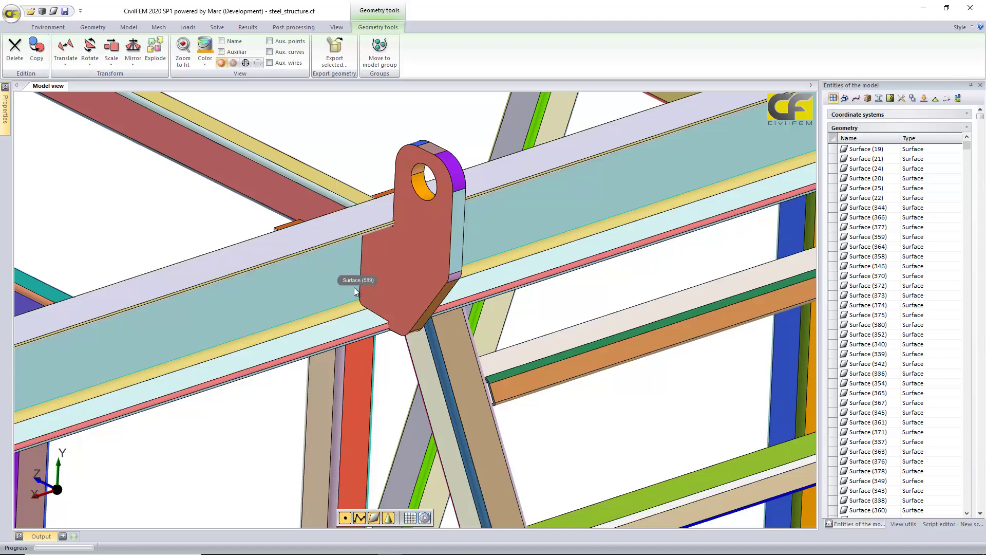
scroll(354, 291, "down", 6)
scroll(355, 288, "down", 1)
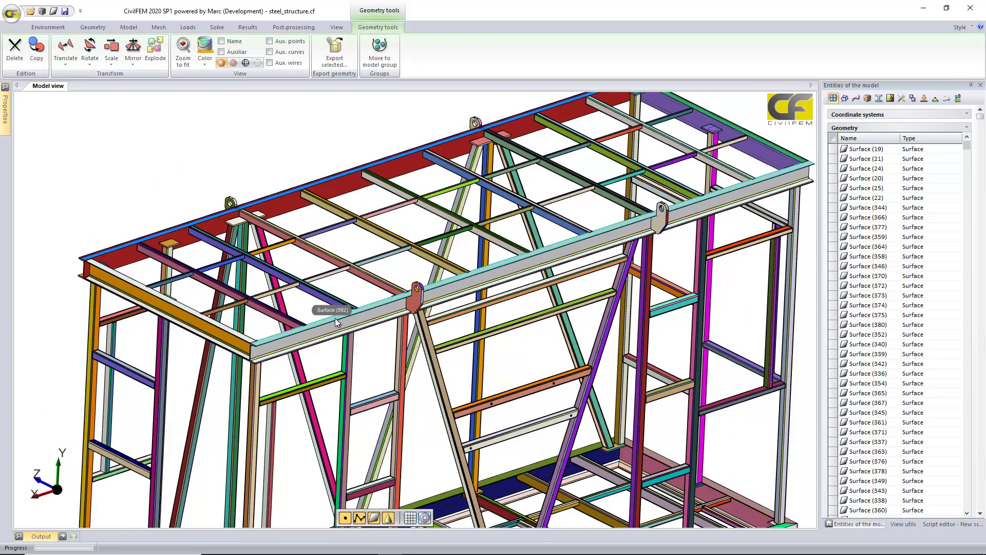
scroll(318, 377, "down", 2)
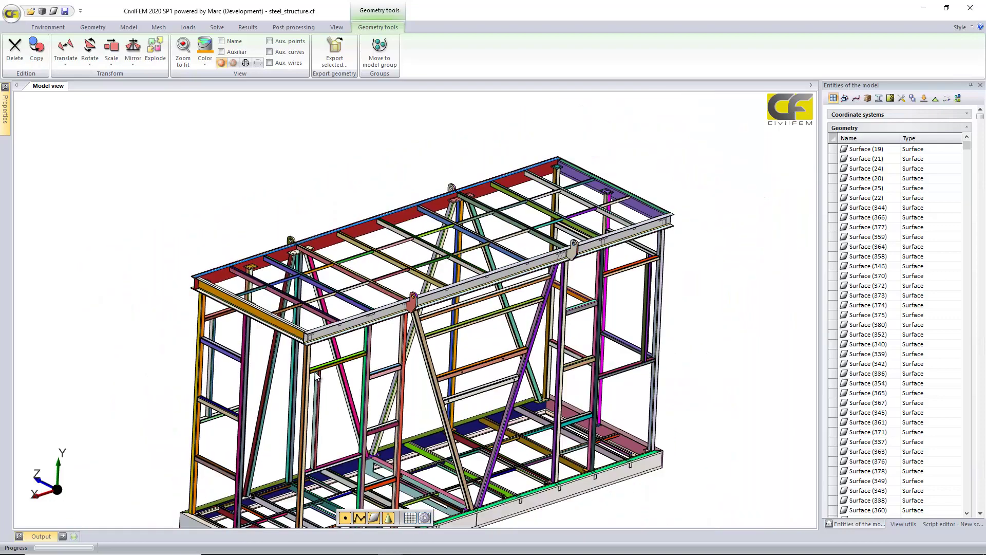
middle_click_drag(314, 365, 286, 331)
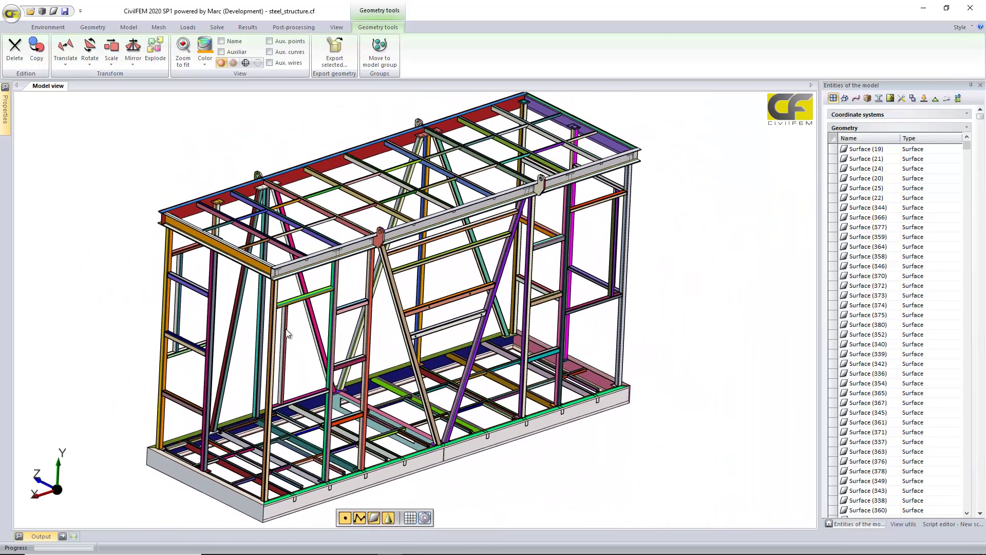
scroll(286, 332, "down", 1)
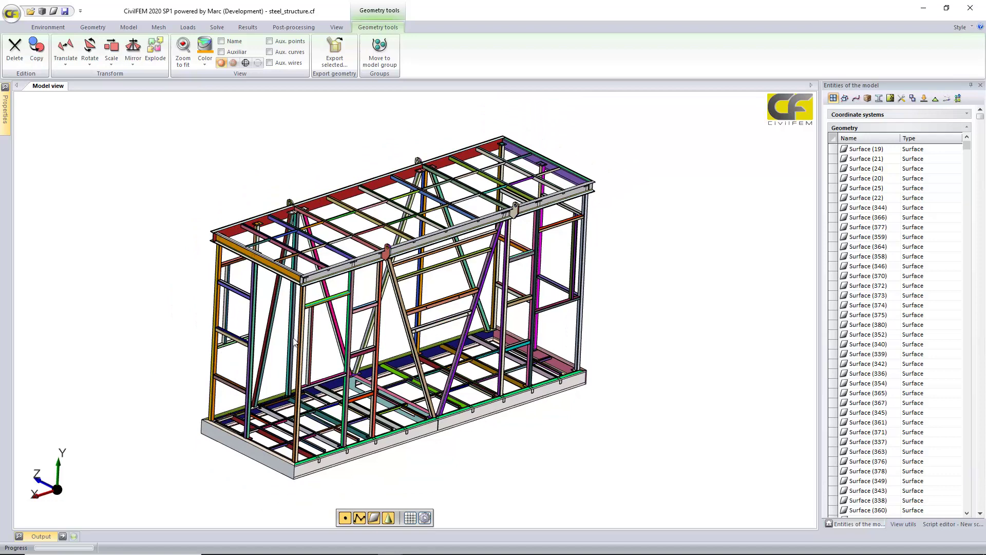
scroll(323, 341, "up", 3)
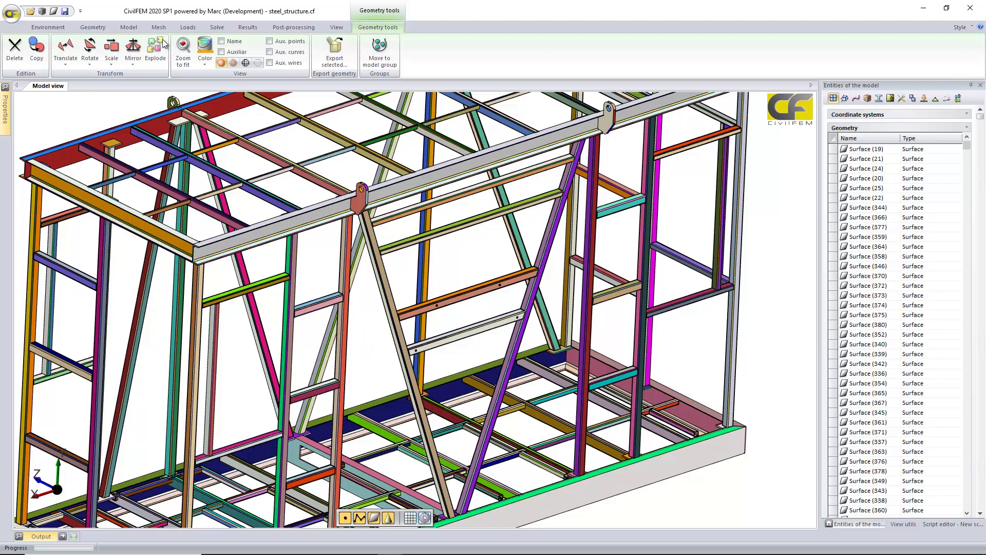
Start a Steel from library cross section and switch its Code or Standard to another European standard.
left_click(128, 27)
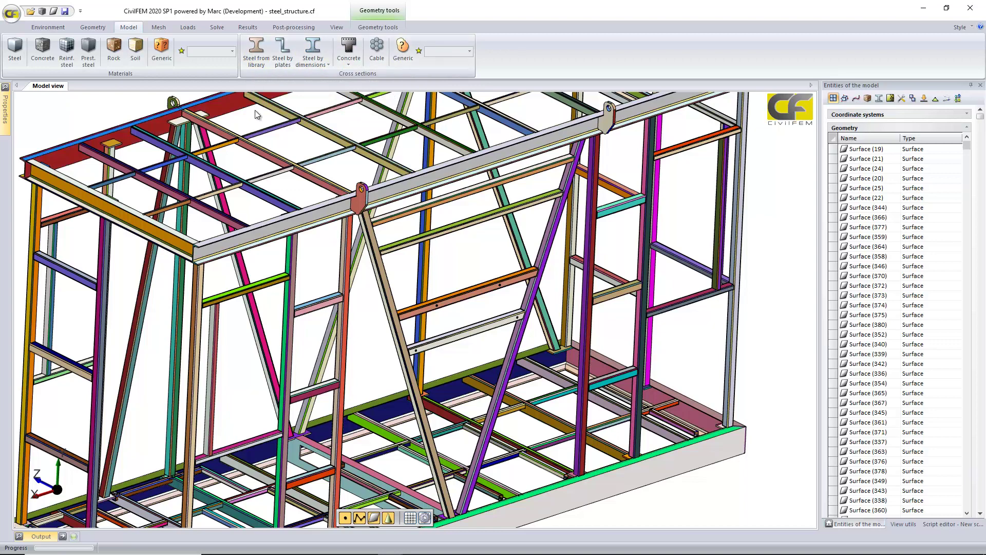
left_click(261, 54)
mouse_move(5, 108)
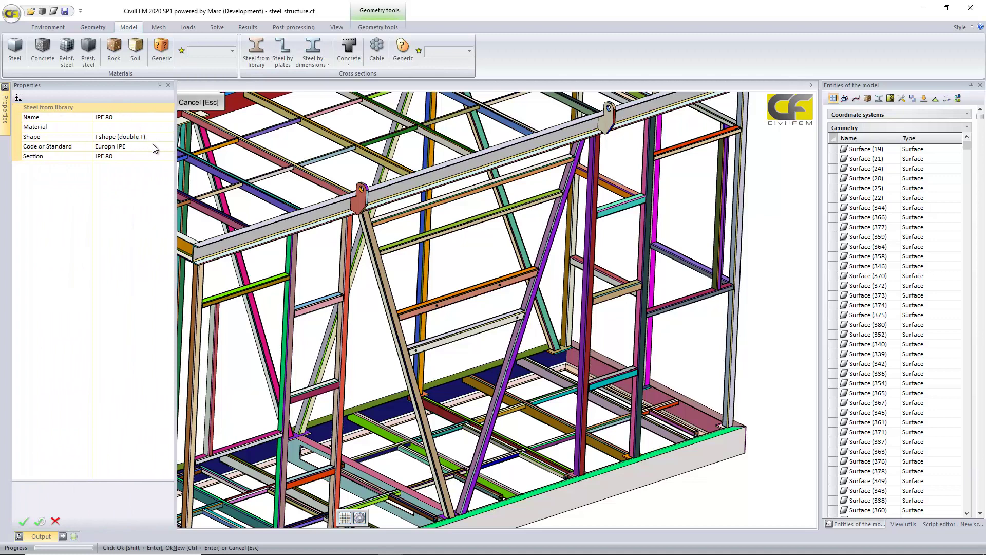
left_click(153, 145)
left_click(168, 146)
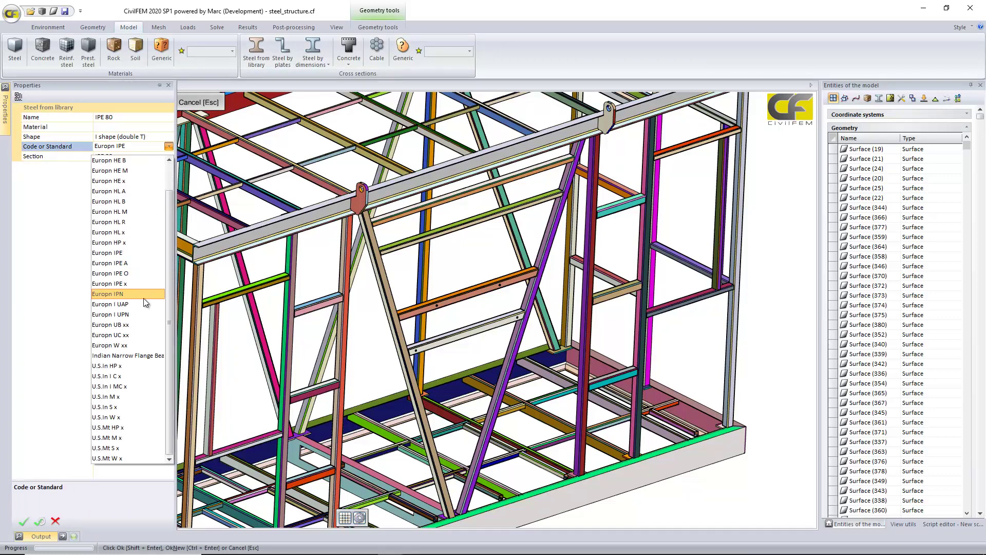
left_click(160, 203)
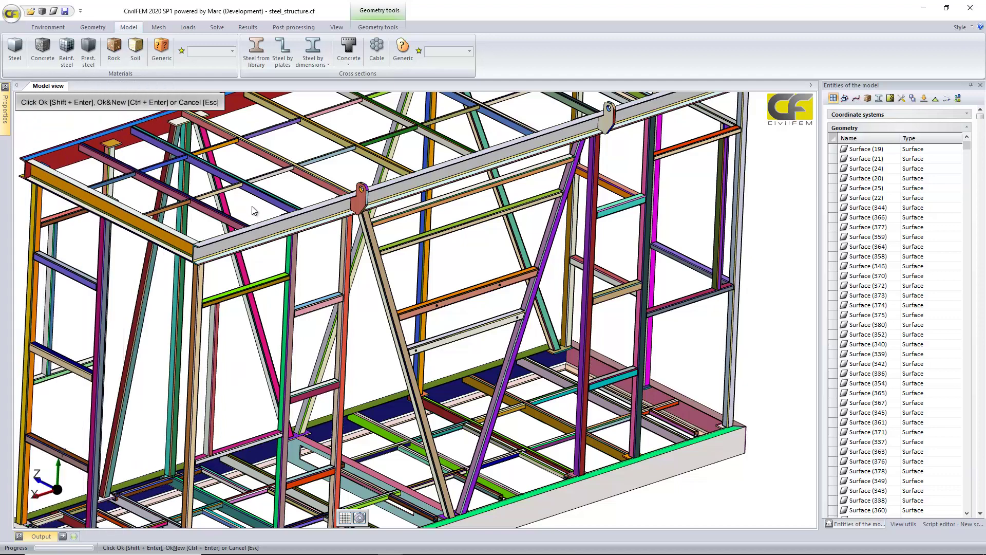
Zoom and pan around the braced frame to inspect the lifting lug bracket on its top beam.
scroll(252, 205, "down", 3)
scroll(430, 214, "down", 1)
scroll(536, 238, "up", 5)
scroll(458, 255, "up", 2)
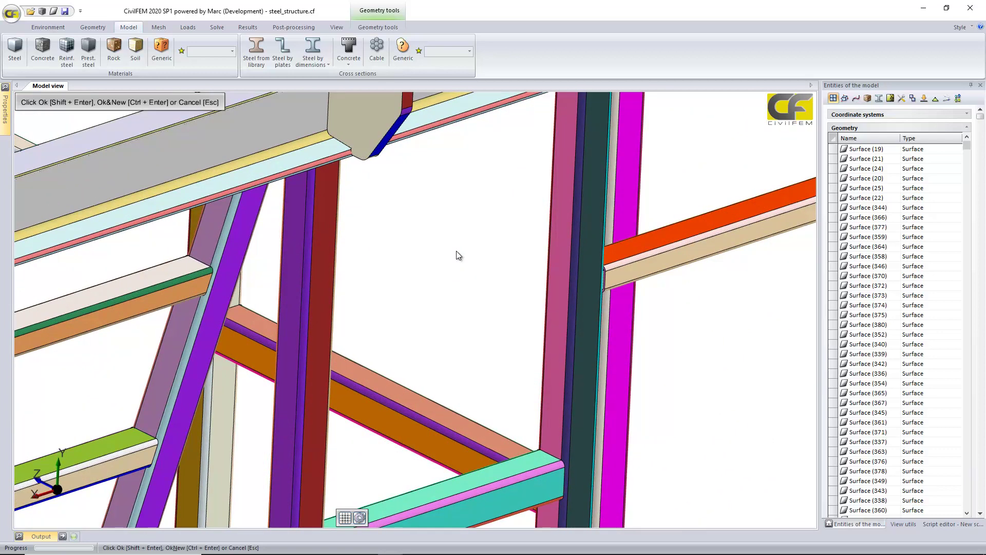
scroll(457, 251, "down", 4)
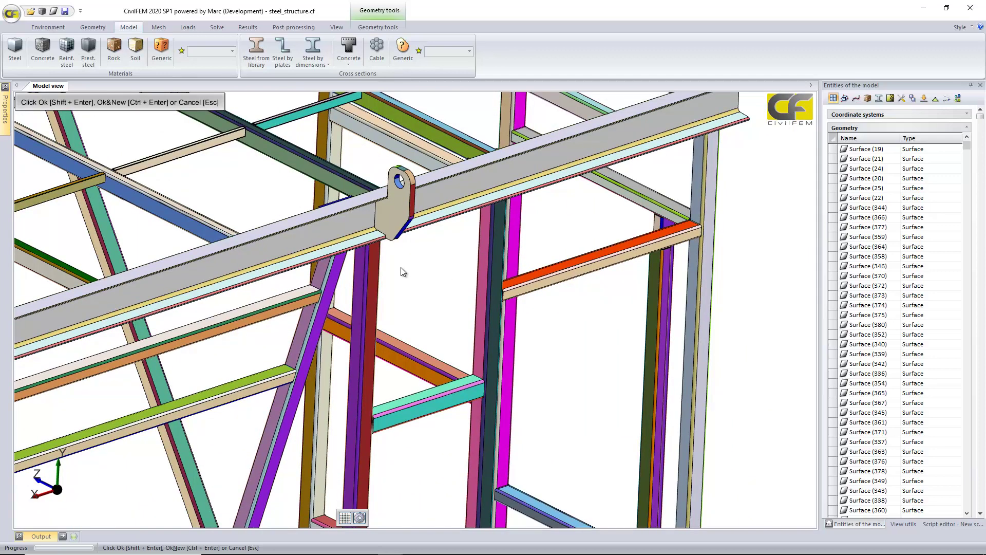
scroll(400, 268, "down", 2)
scroll(401, 268, "down", 3)
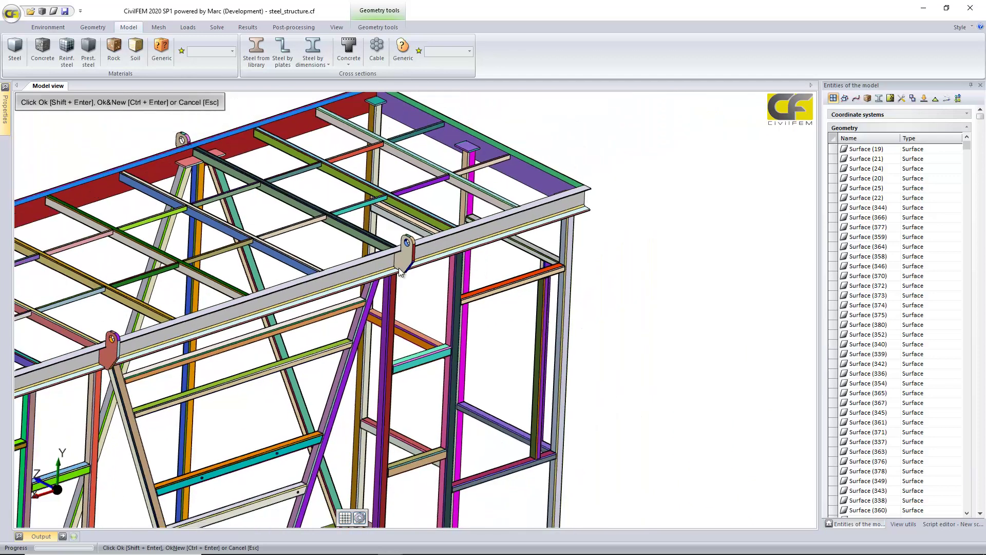
scroll(458, 237, "up", 4)
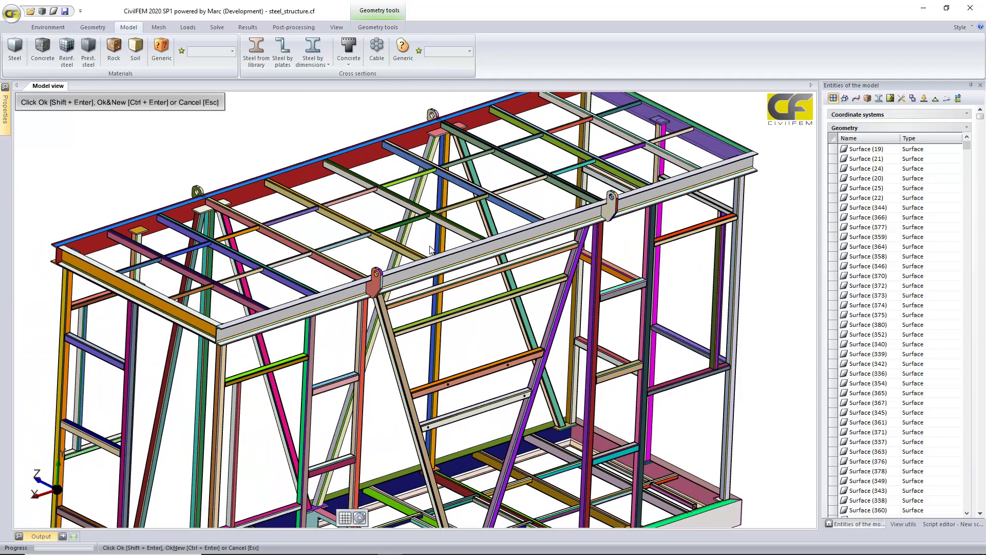
scroll(433, 251, "down", 3)
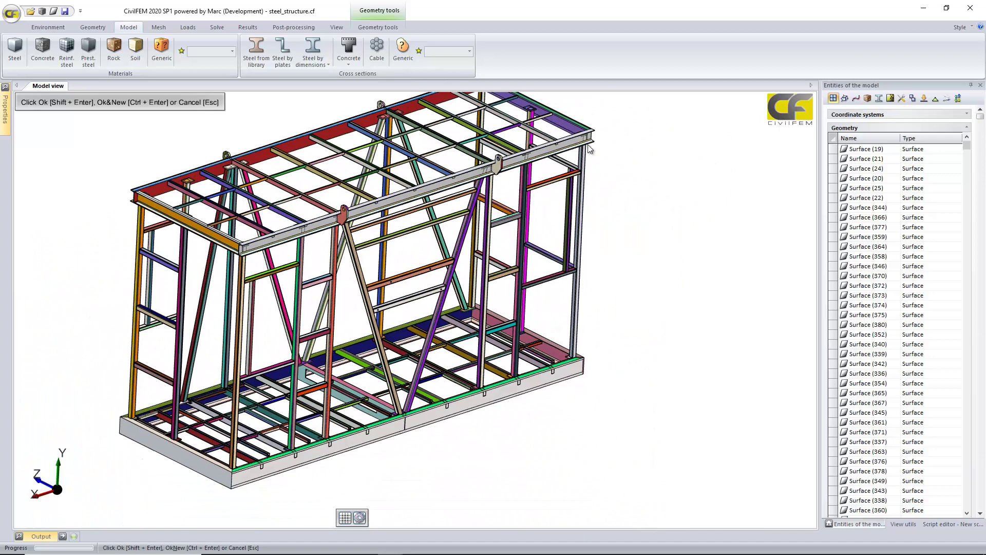
middle_click_drag(591, 135, 589, 182)
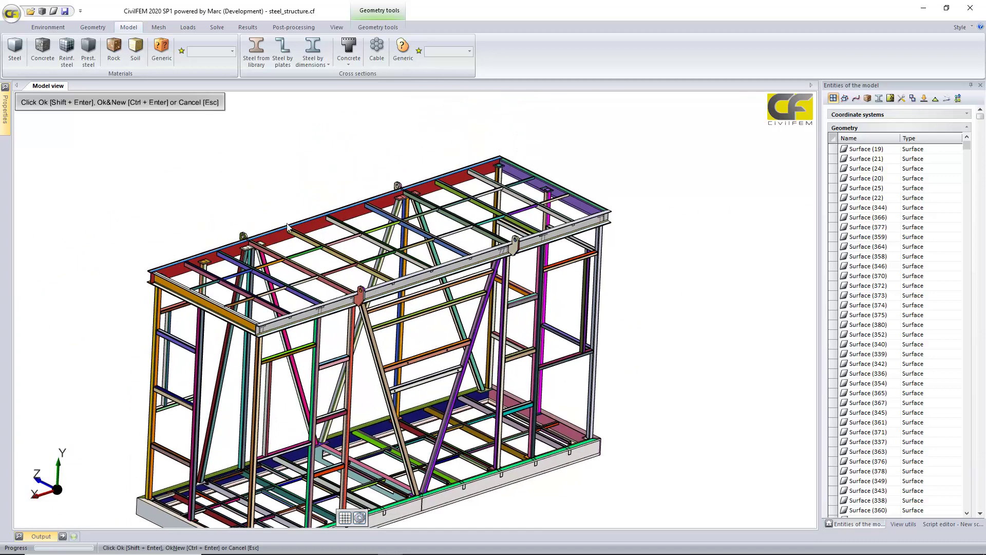
scroll(222, 251, "up", 3)
scroll(225, 250, "up", 2)
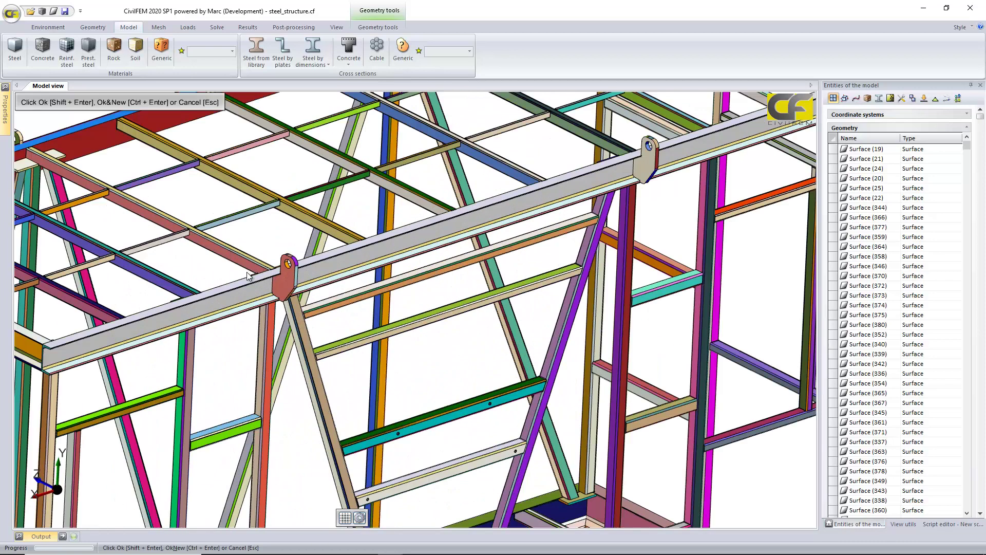
scroll(291, 280, "up", 2)
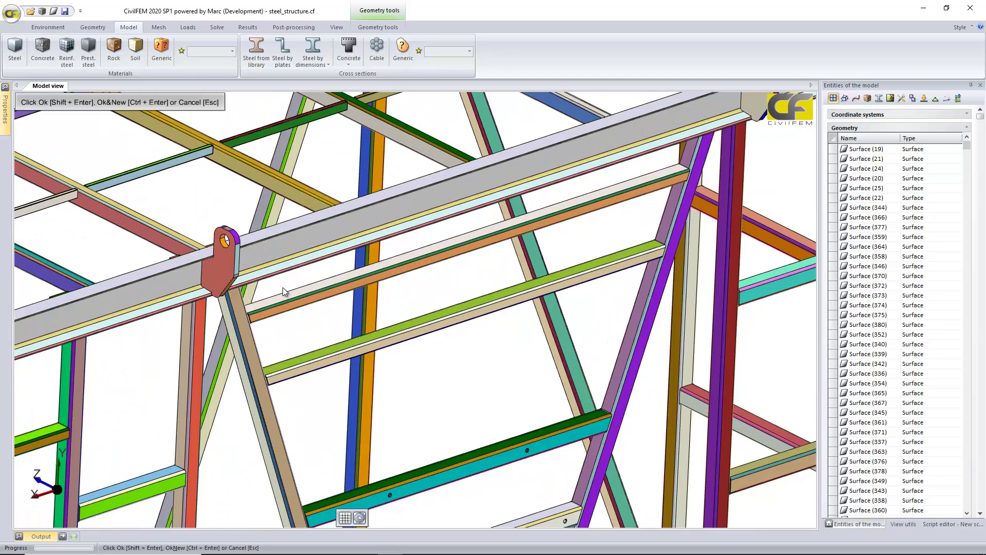
scroll(227, 271, "up", 2)
middle_click_drag(231, 273, 363, 239)
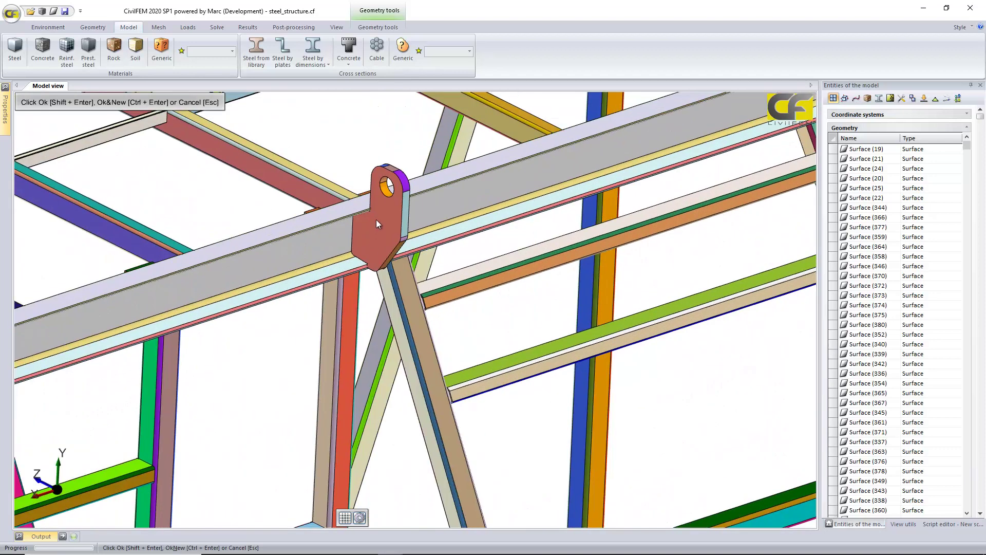
scroll(377, 226, "down", 3)
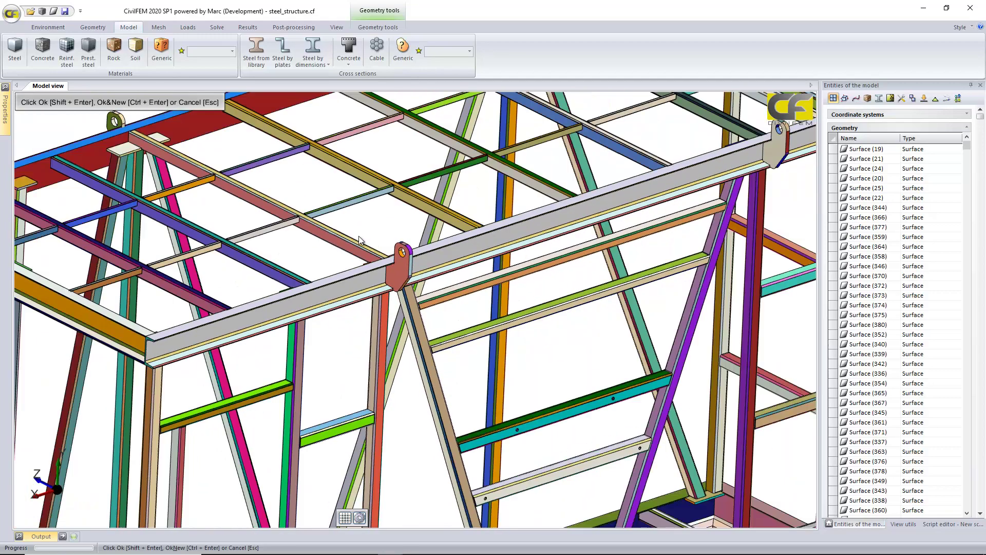
scroll(503, 290, "down", 2)
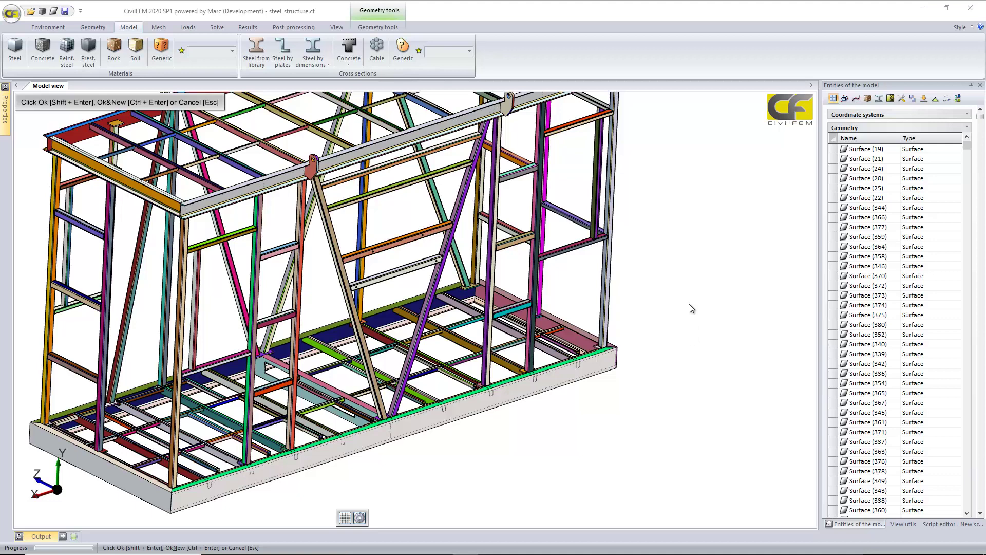
scroll(742, 259, "up", 5)
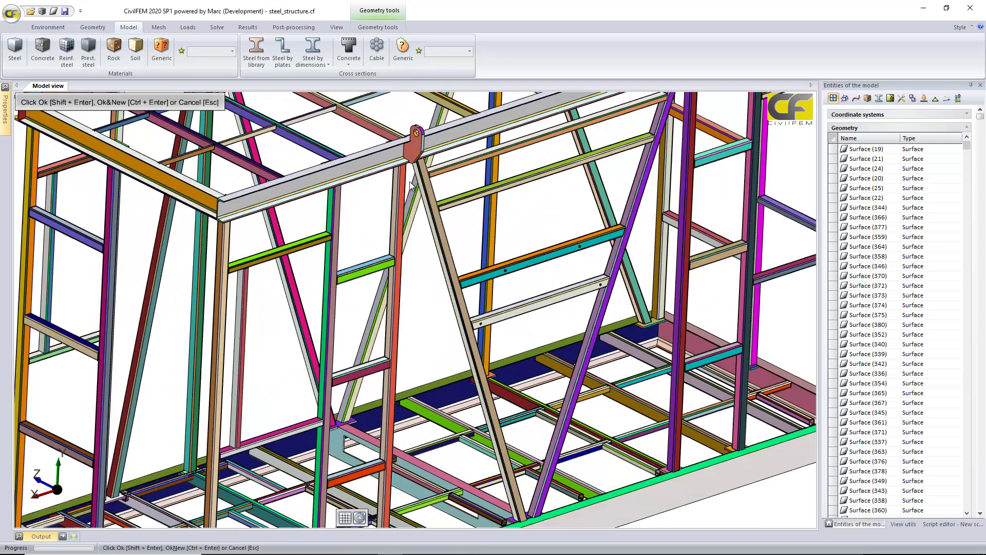
scroll(356, 205, "up", 2)
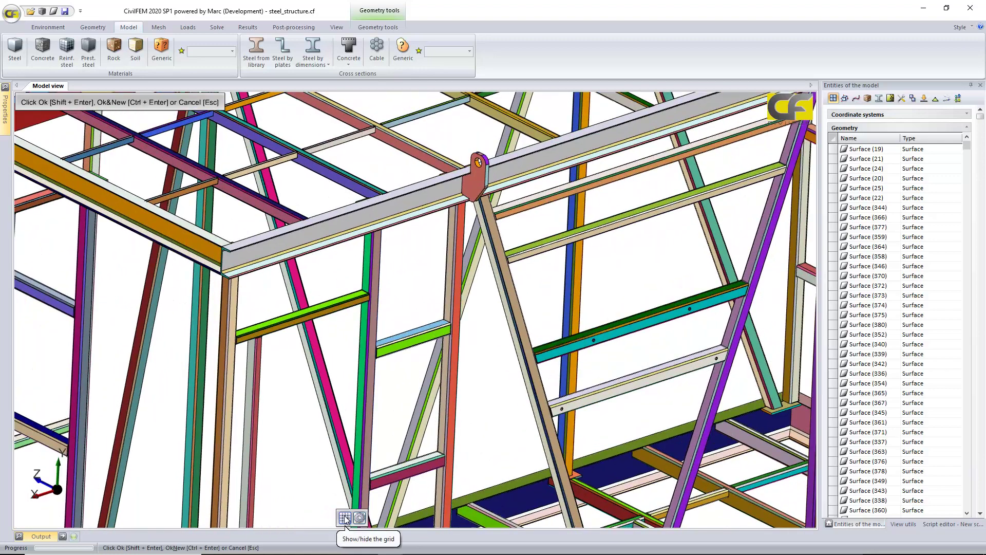
Cancel the pending cross-section definition and select the grey beam at the frame top.
key("Escape")
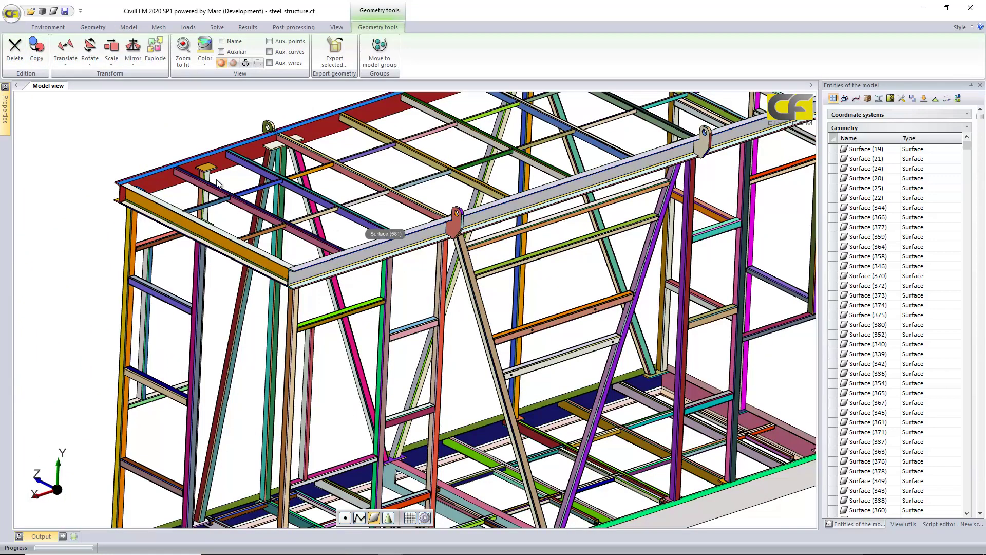
left_click(21, 60)
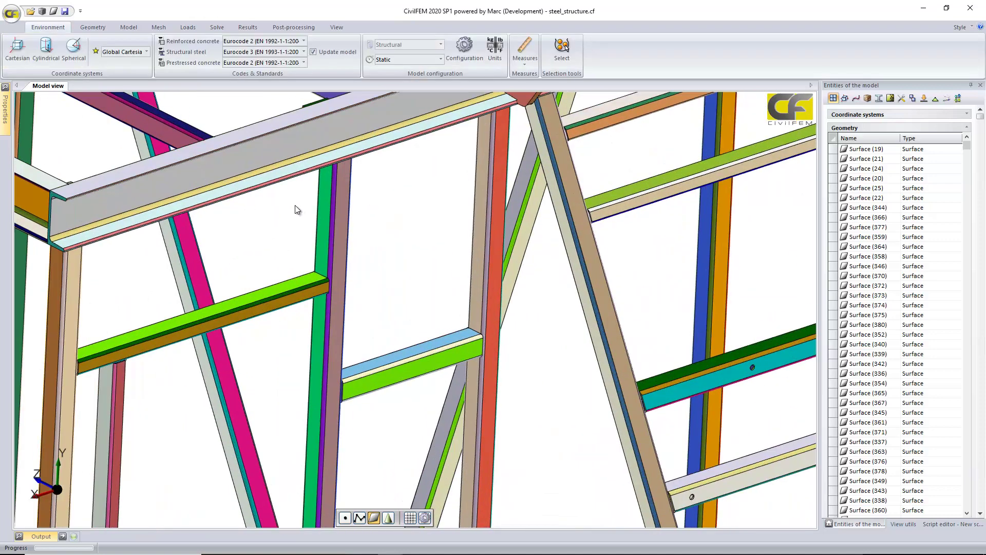
left_click(275, 122)
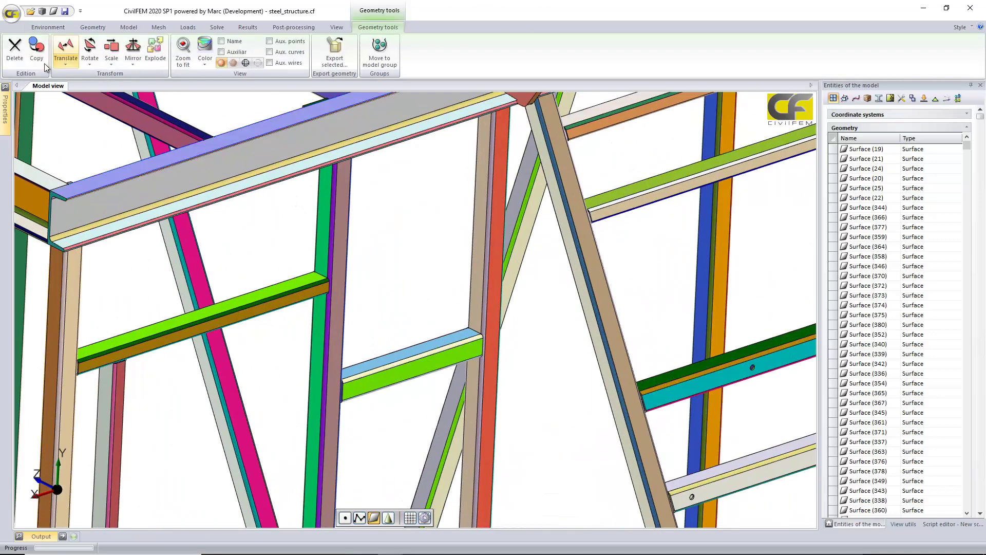
left_click(24, 55)
left_click(205, 175)
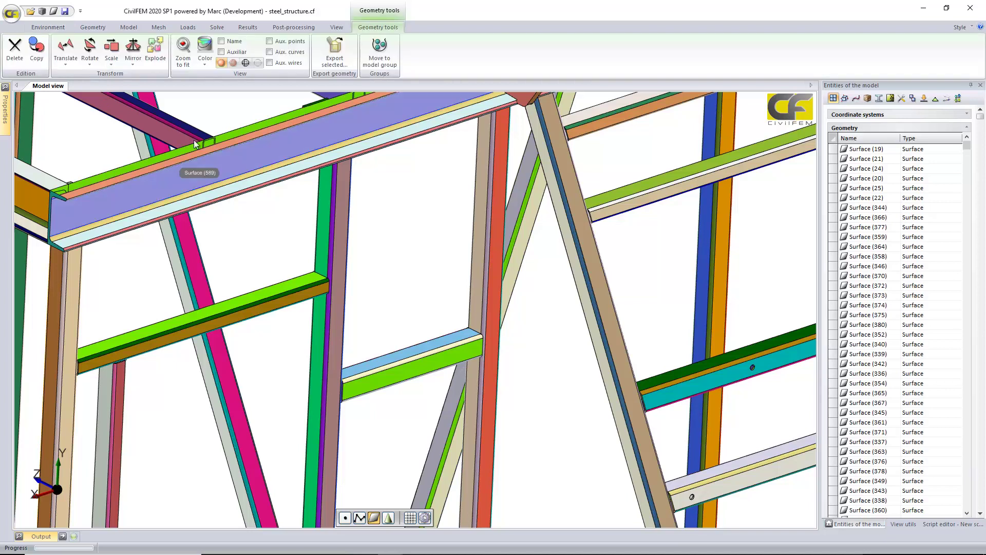
Delete the purple and green beam surfaces and Surface (583), then zoom out.
left_click(16, 53)
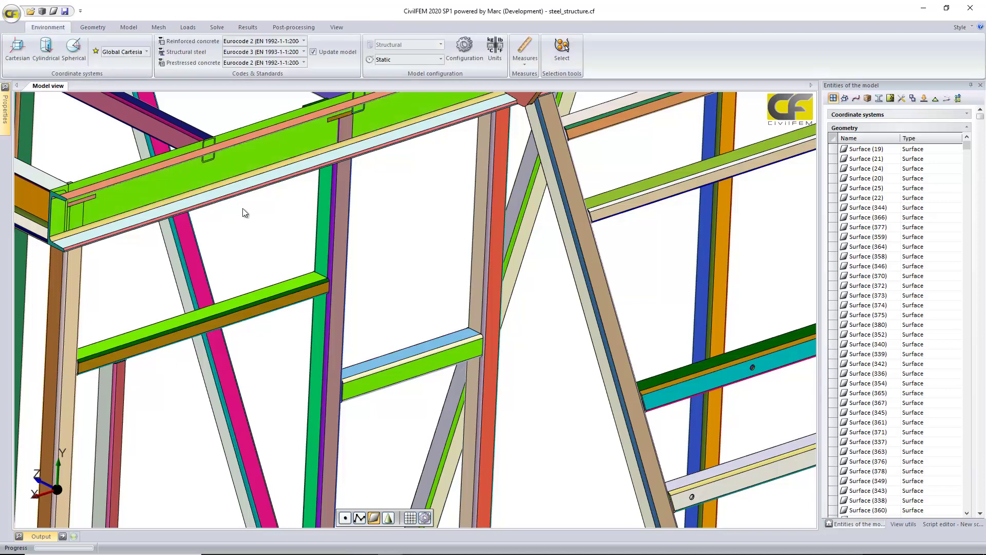
left_click(208, 164)
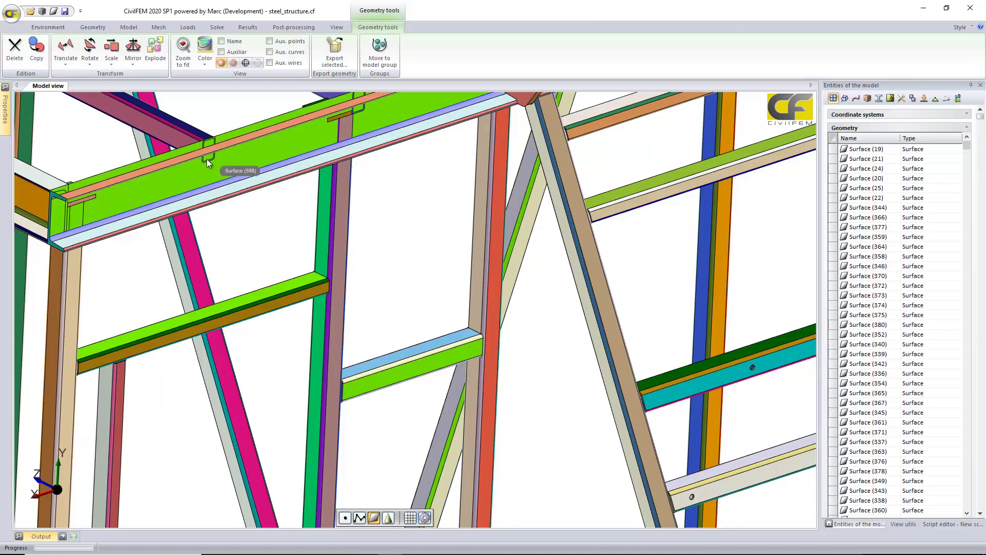
left_click(15, 51)
left_click(205, 198)
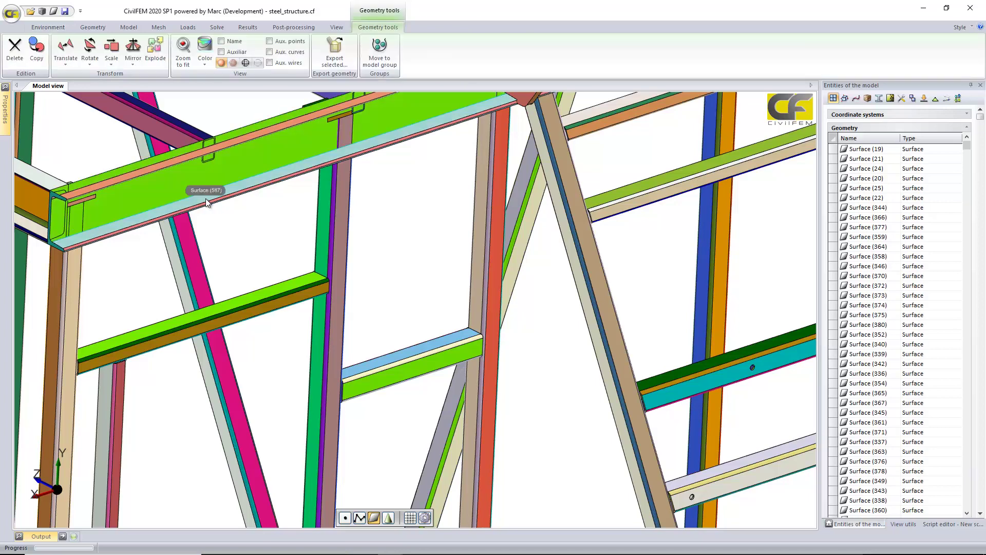
left_click(20, 61)
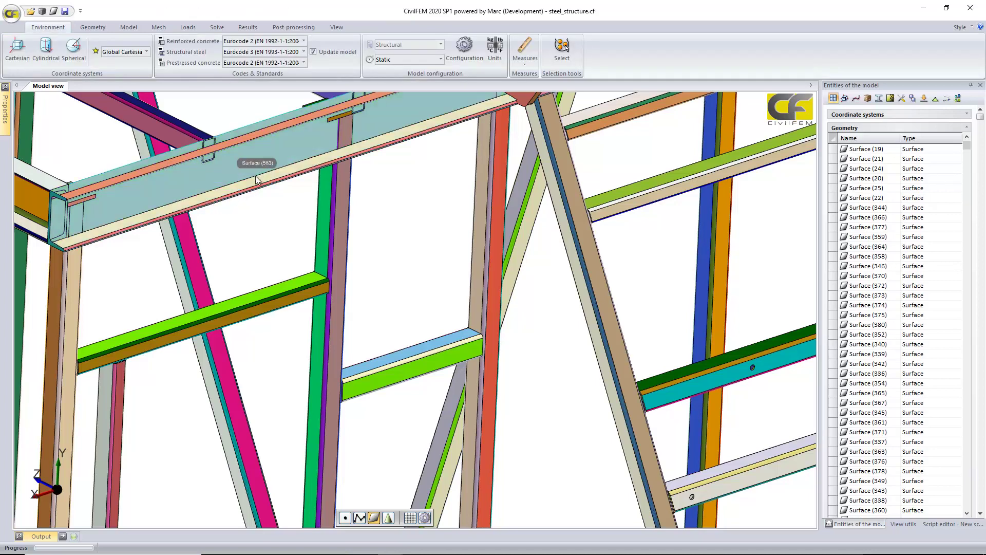
scroll(251, 185, "down", 5)
scroll(259, 216, "down", 2)
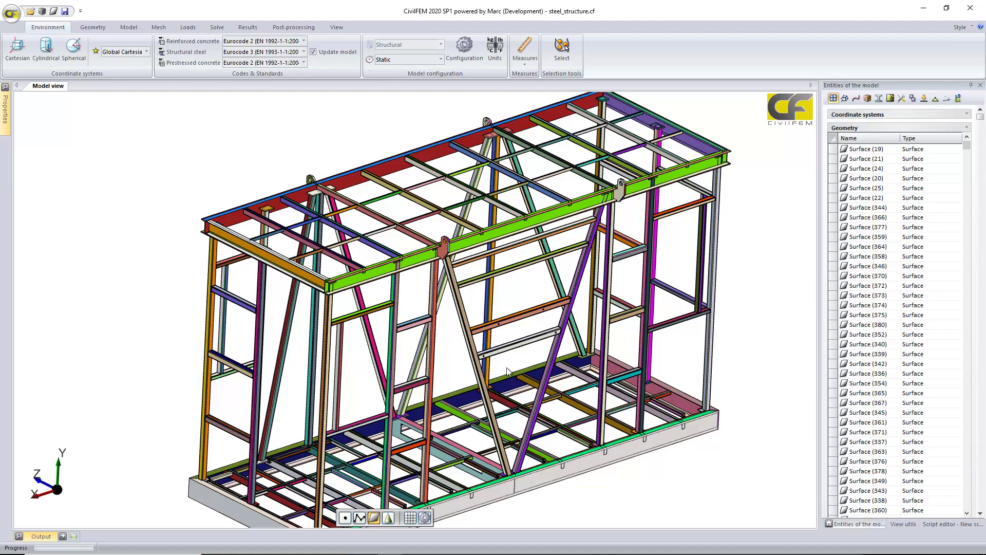
key("ctrl+1")
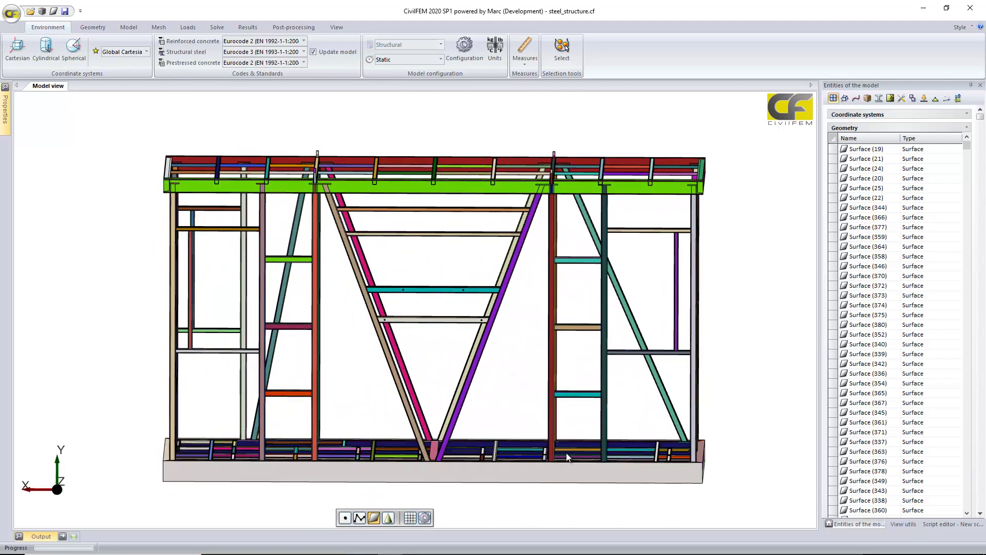
left_click(49, 491)
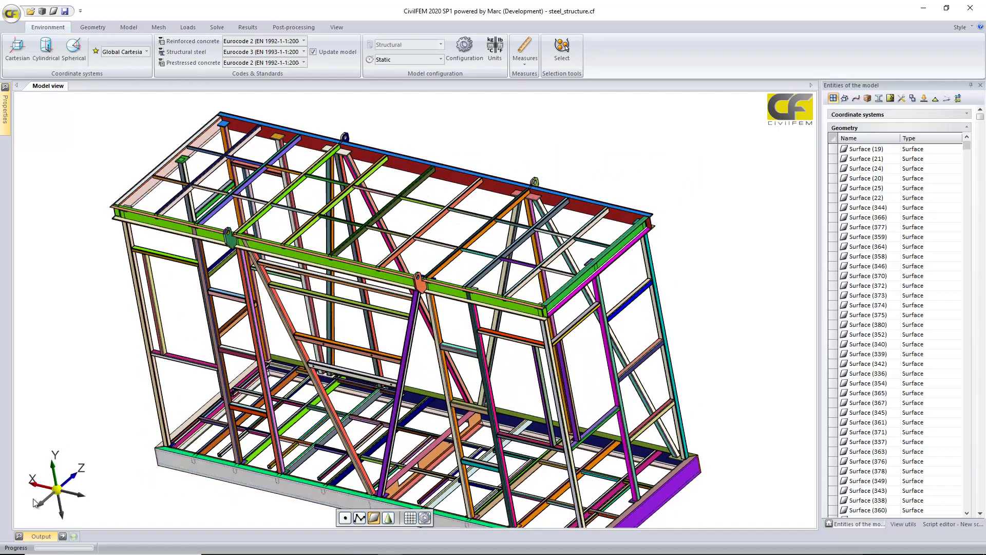
left_click(45, 499)
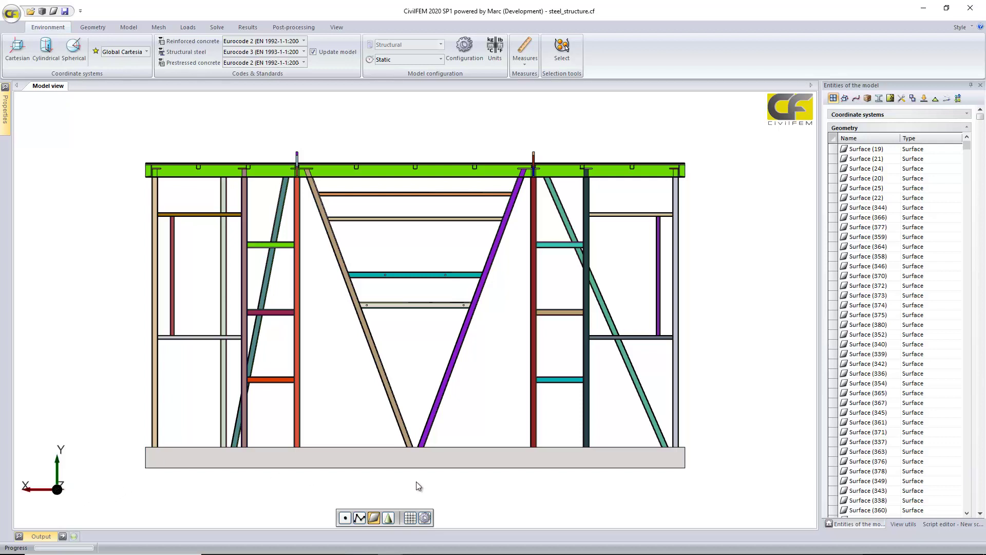
middle_click_drag(416, 482, 427, 466)
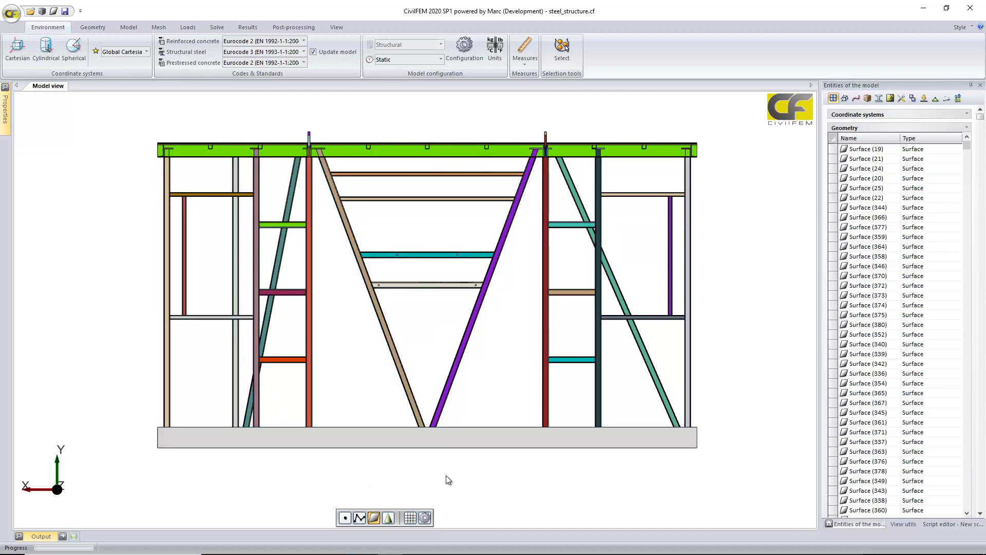
left_click(30, 487)
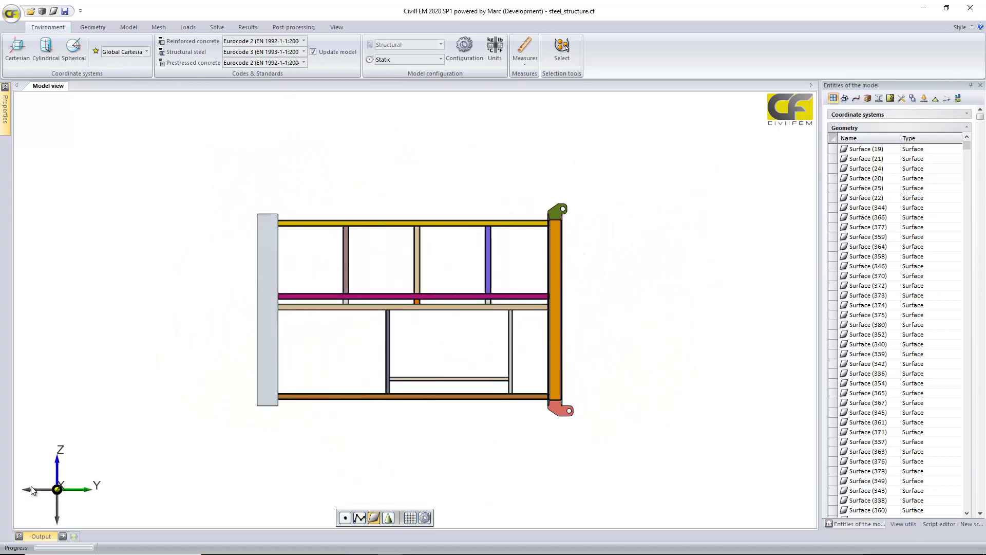
middle_click_drag(366, 458, 262, 366)
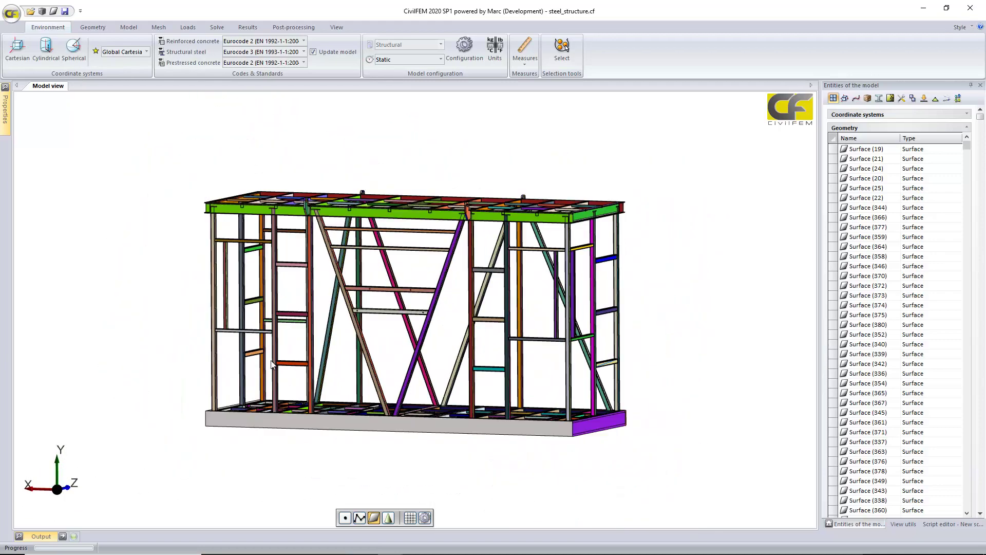
middle_click_drag(137, 383, 377, 457)
middle_click_drag(458, 445, 490, 462)
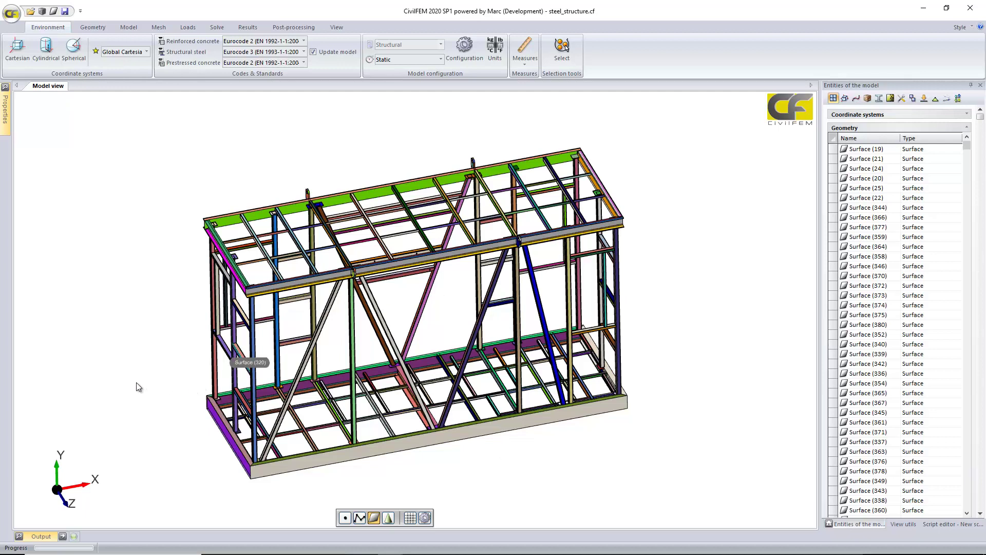
Zoom and orbit around the steel frame, ending at a lower viewing angle.
scroll(126, 355, "up", 2)
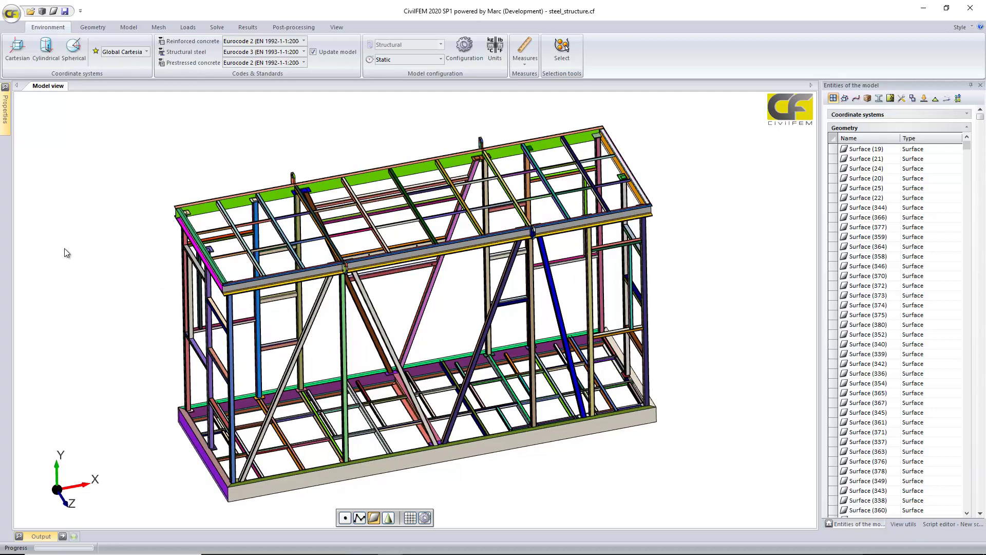
scroll(649, 492, "down", 1)
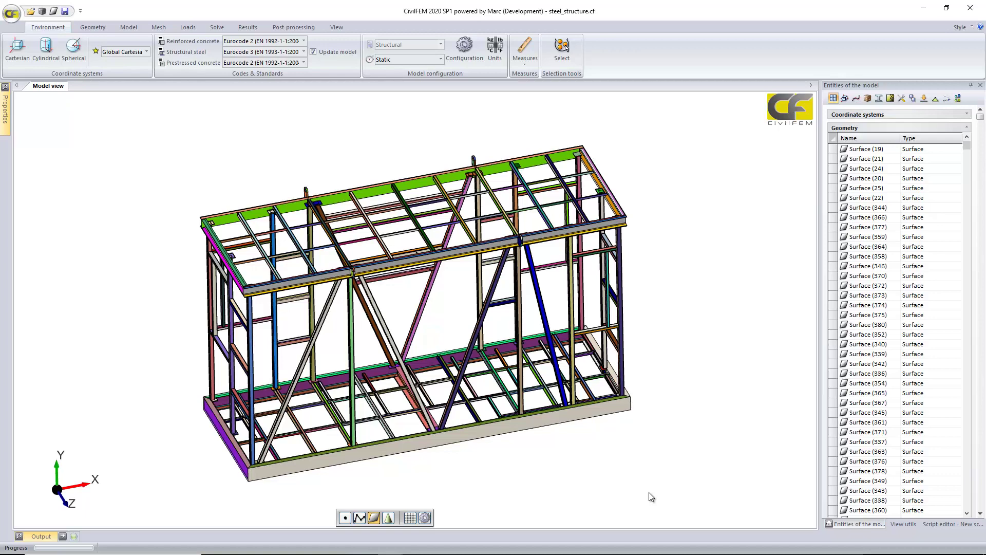
middle_click_drag(649, 483, 648, 465)
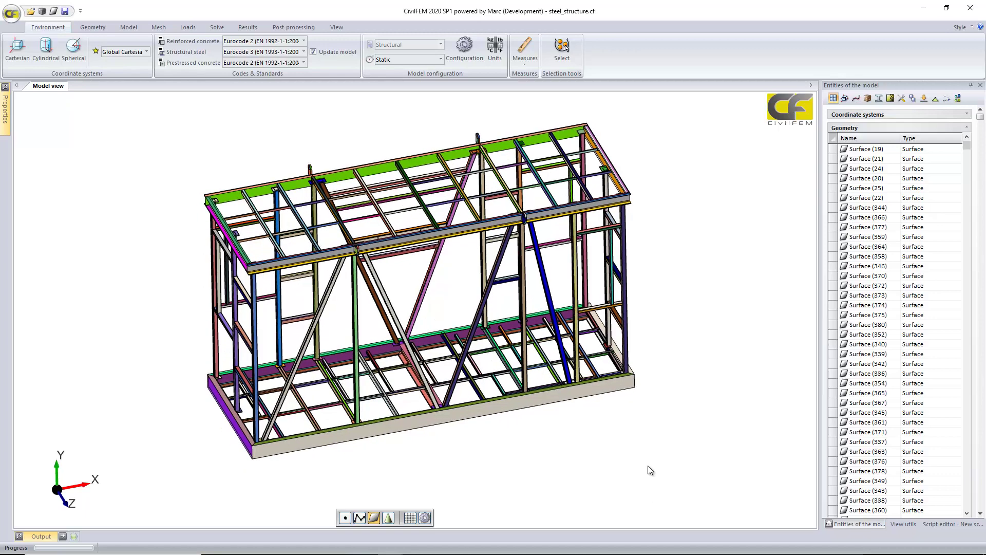
scroll(437, 289, "up", 3)
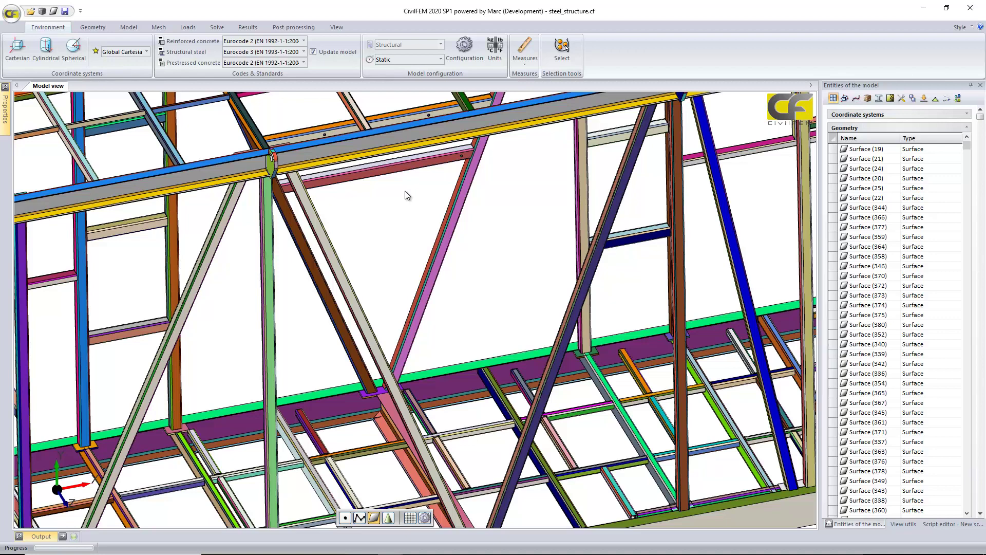
scroll(406, 194, "down", 5)
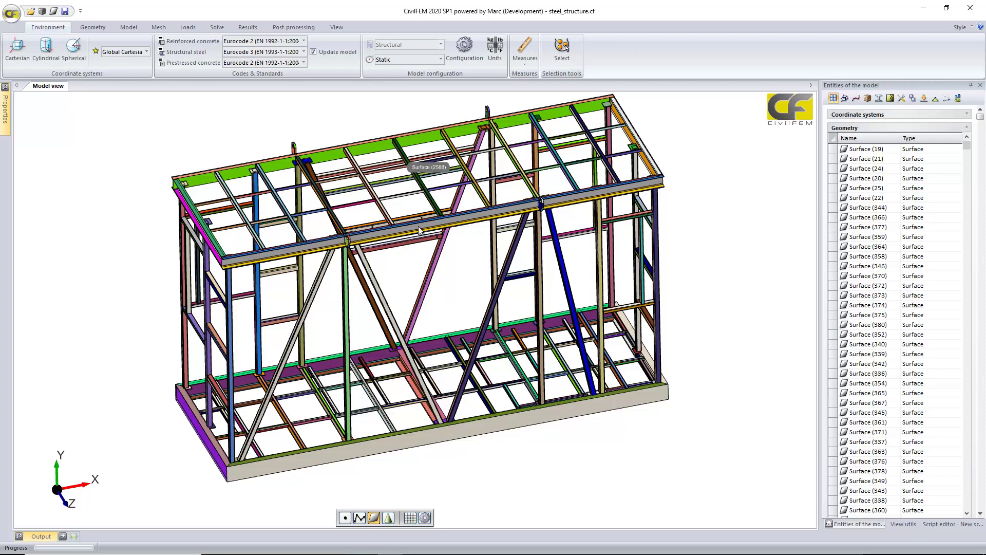
middle_click_drag(451, 285, 445, 306)
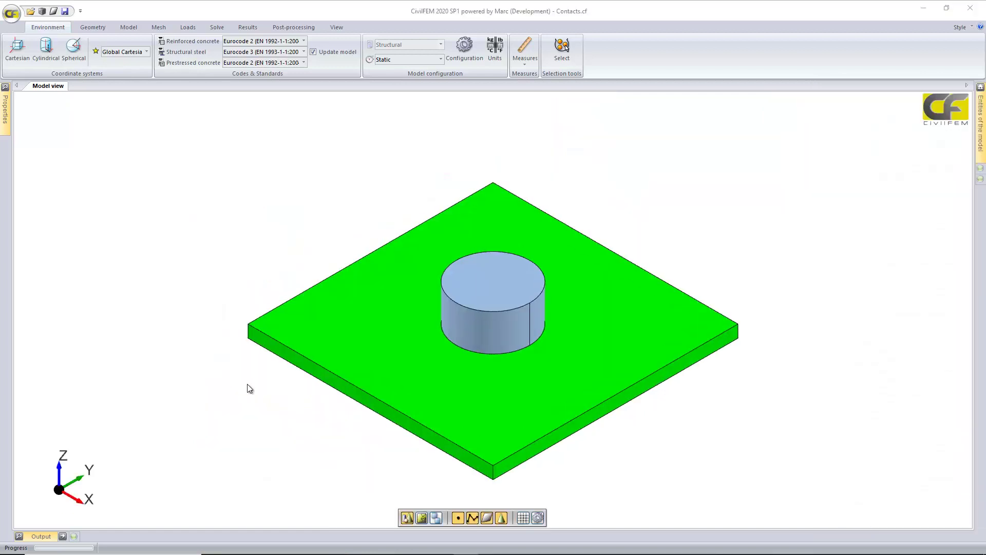
middle_click_drag(277, 403, 332, 378)
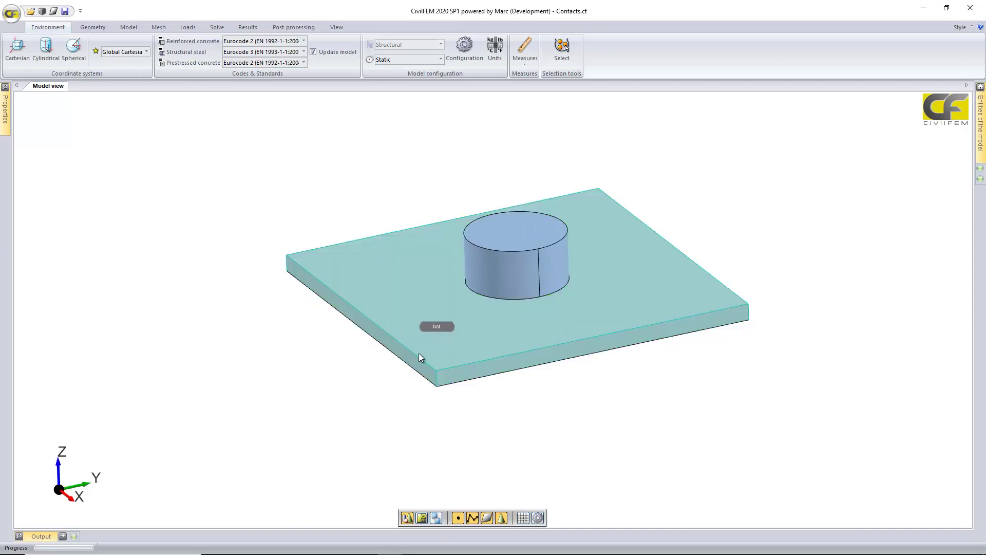
Orbit around the Contacts slab and column, then select the bottom slab.
left_click(547, 335)
middle_click_drag(547, 335, 566, 334)
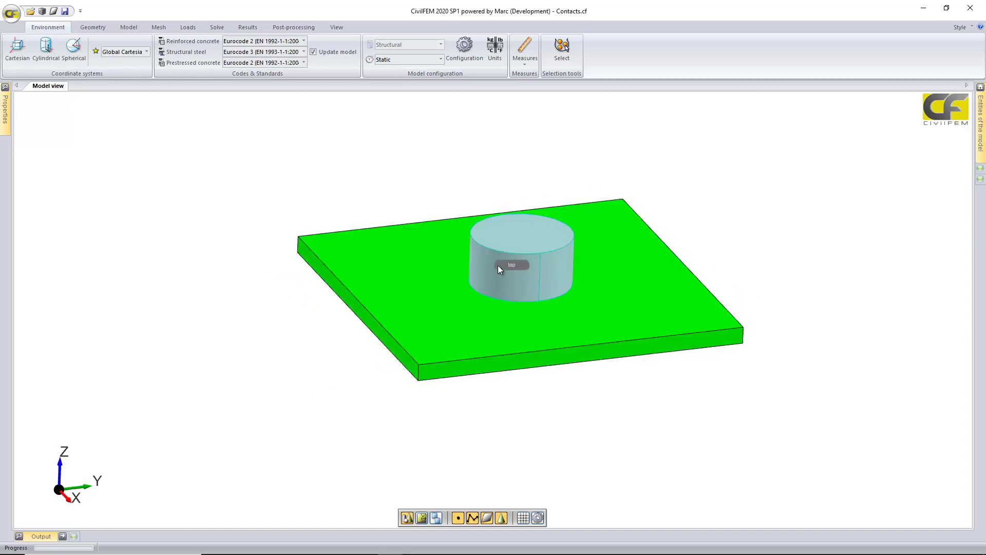
mouse_move(554, 421)
middle_mouse_down()
mouse_move(559, 399)
mouse_move(547, 433)
middle_mouse_up()
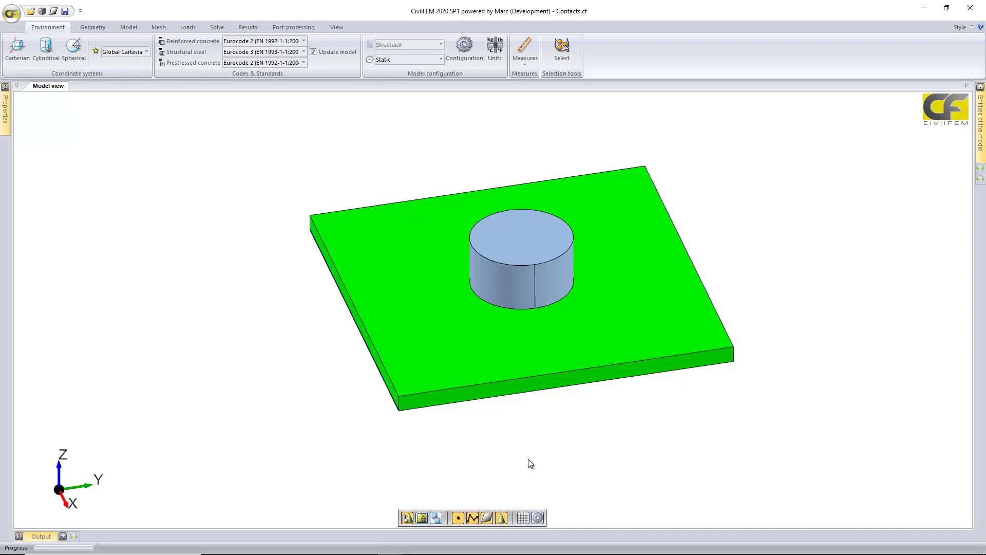
middle_click_drag(531, 445, 543, 429)
left_click(512, 393)
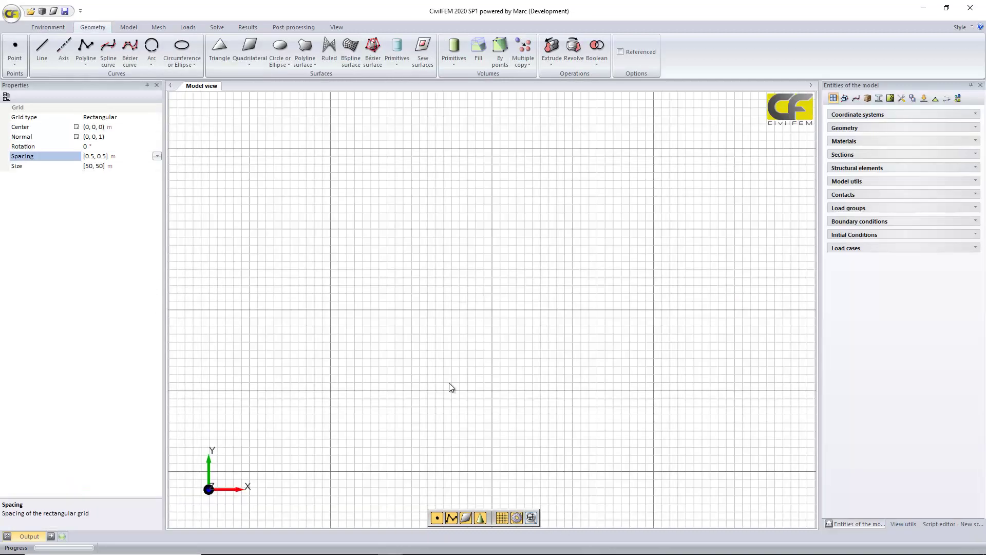
left_click(501, 522)
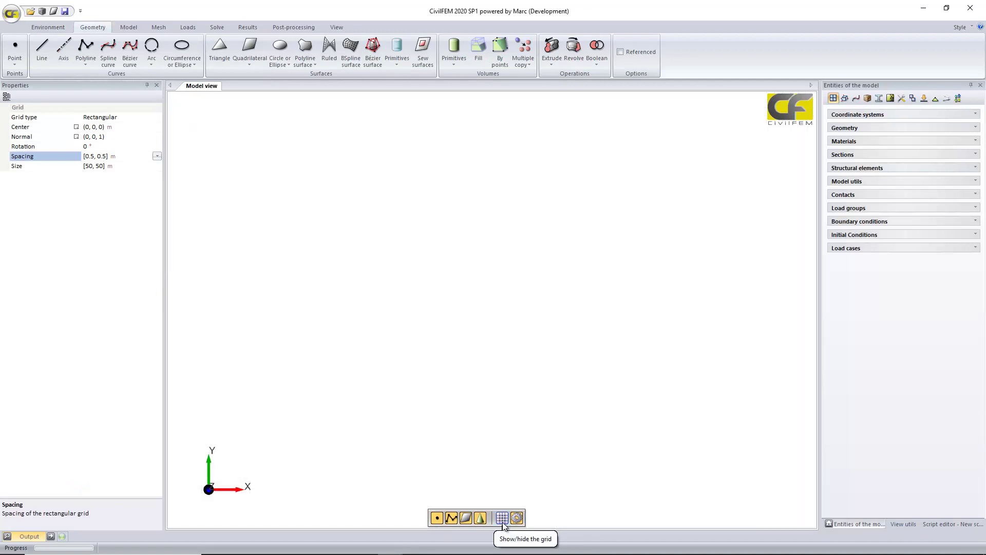
left_click(508, 521)
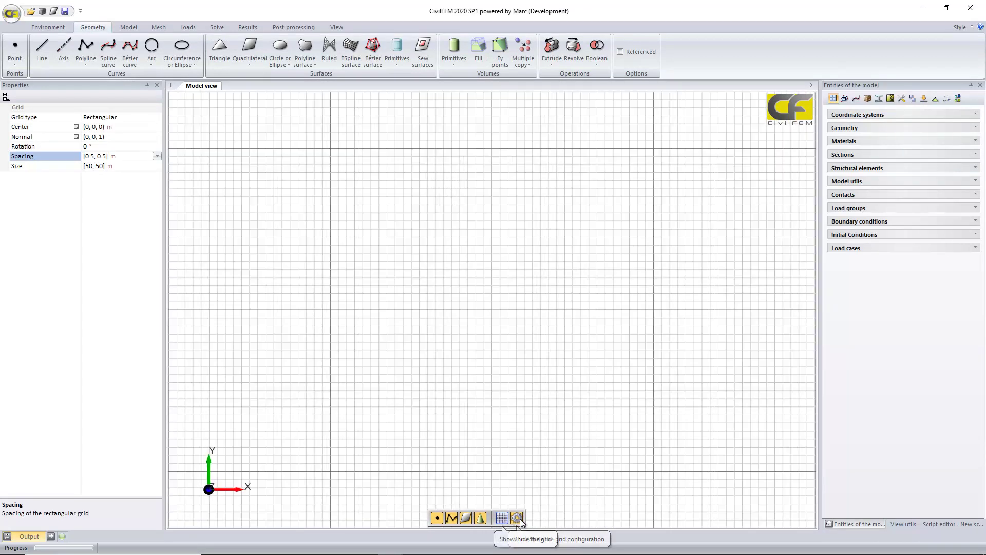
left_click(517, 520)
left_click(517, 518)
left_click(509, 225)
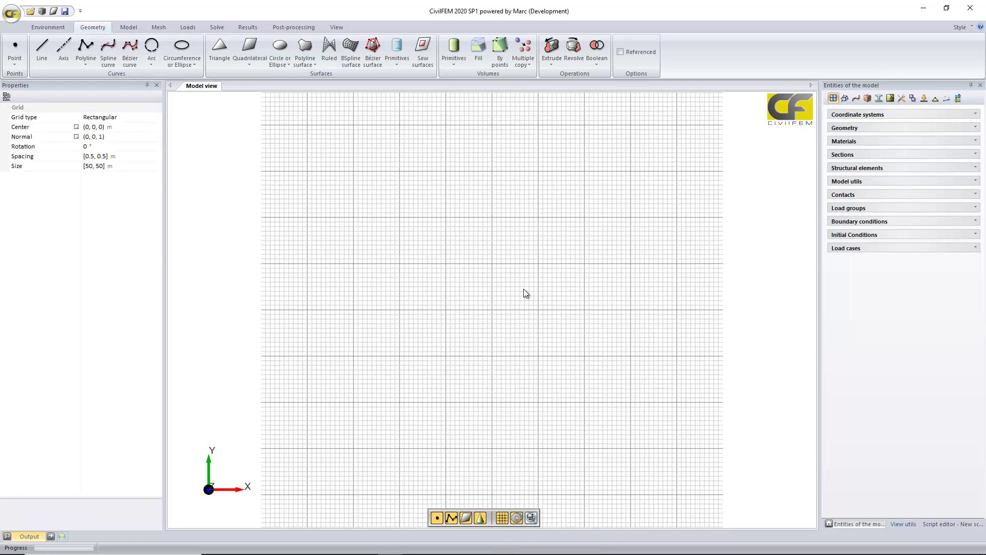
scroll(489, 318, "down", 3)
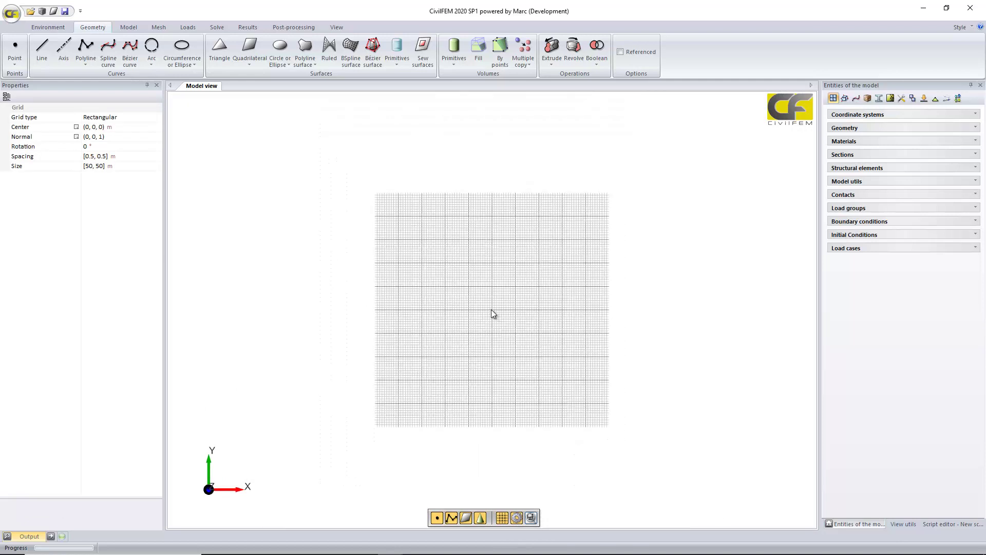
scroll(490, 309, "up", 1)
scroll(489, 306, "up", 4)
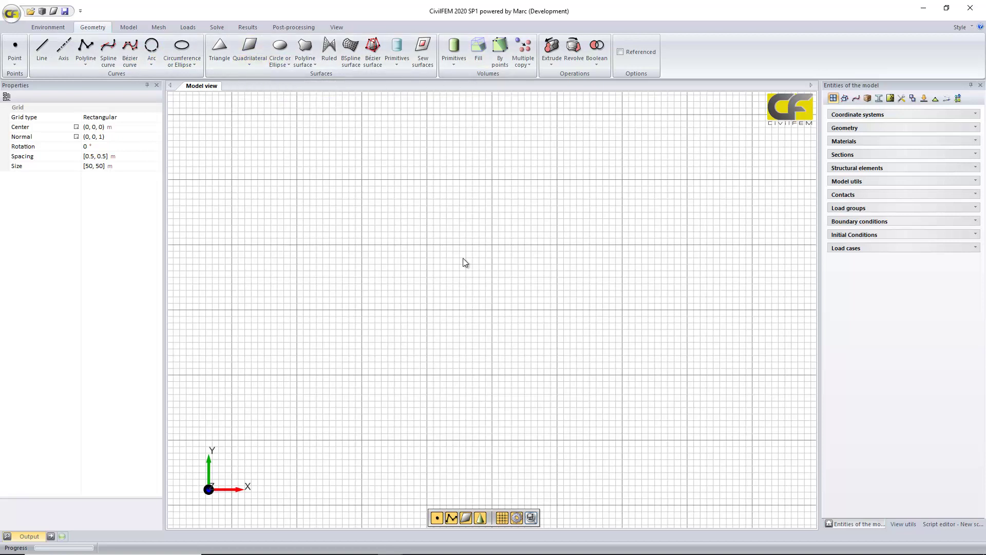
Start a box from a point and dimensions, entering DX 10 and DY 10.
left_click(456, 63)
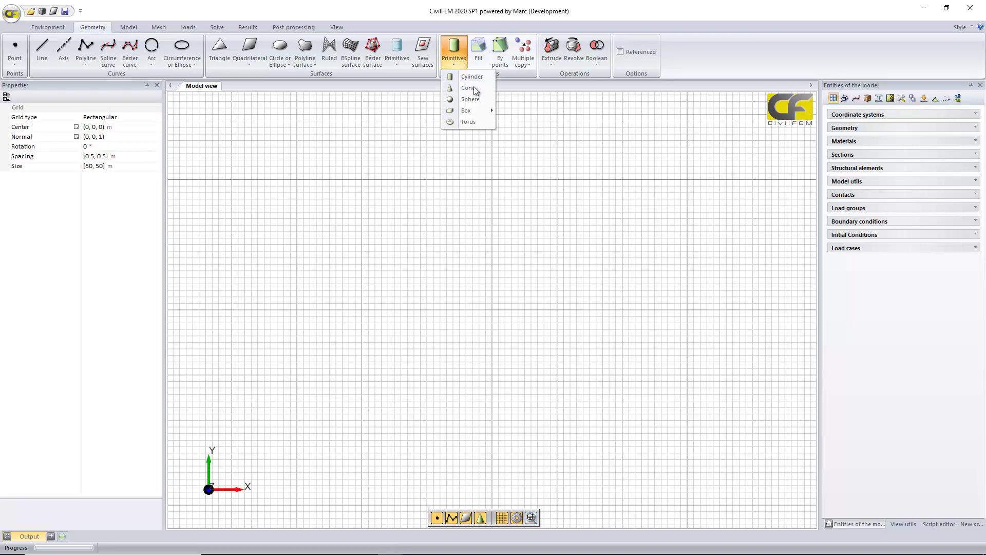
mouse_move(482, 112)
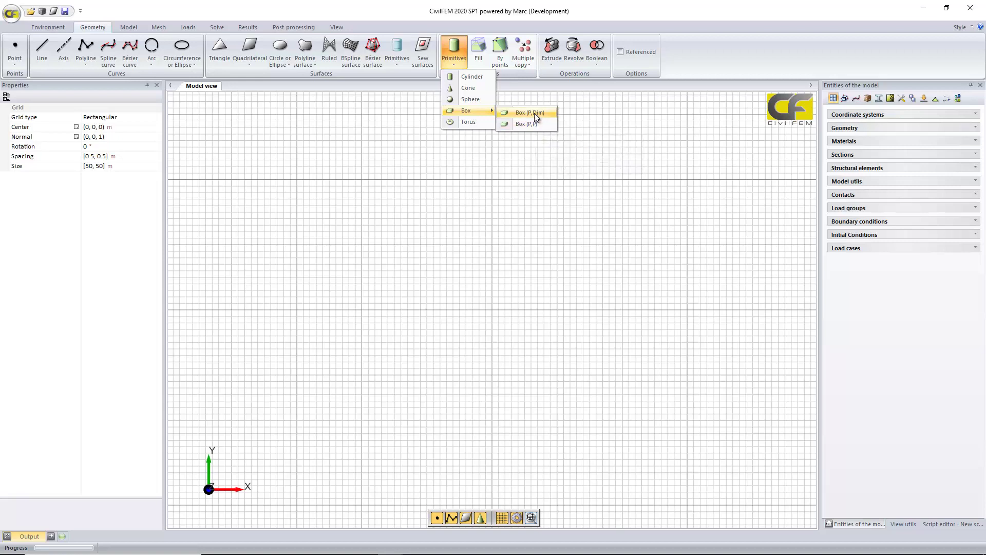
left_click(529, 113)
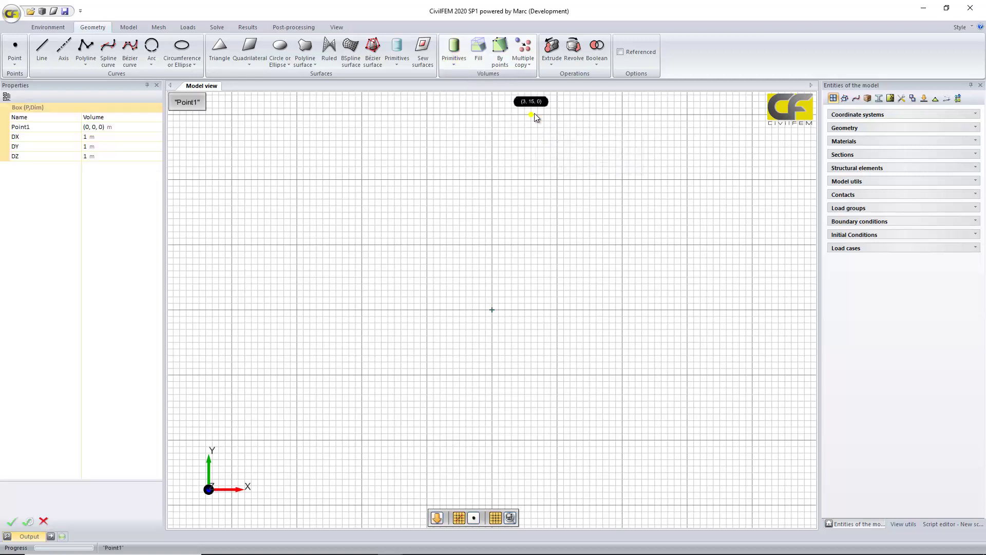
left_click(95, 136)
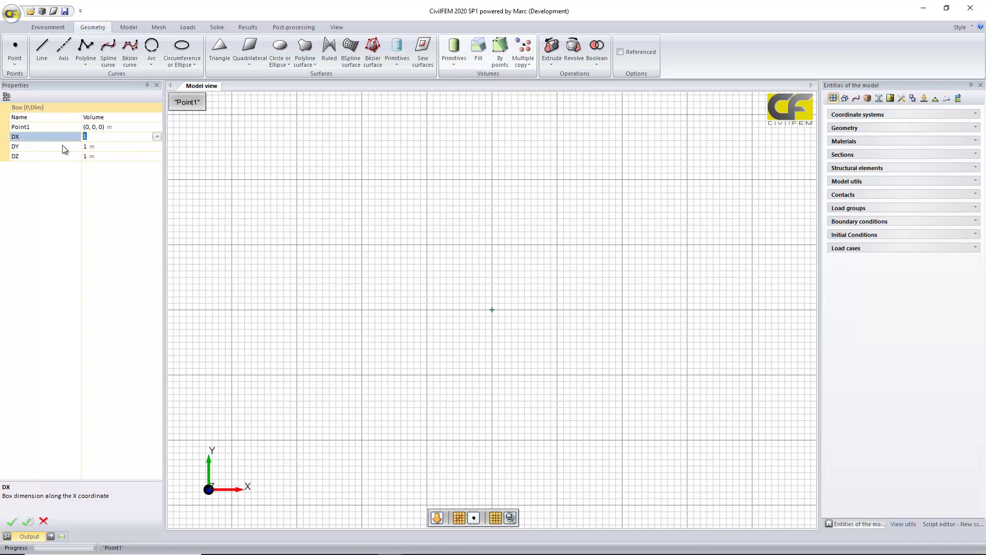
type("10")
left_click(92, 146)
type("10")
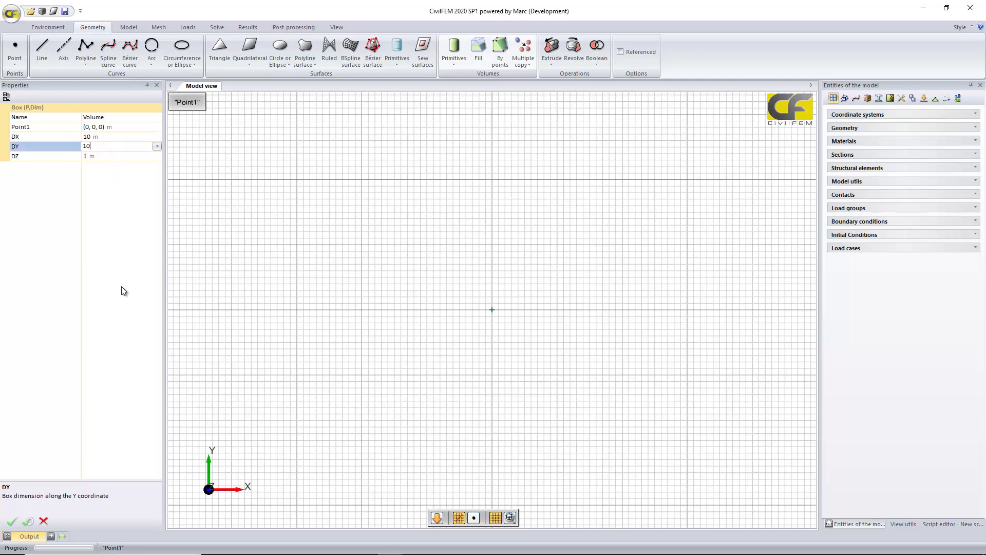
Confirm the 10 × 10 × 1 m box and move the working grid centre to (0, 0, 1).
left_click(11, 522)
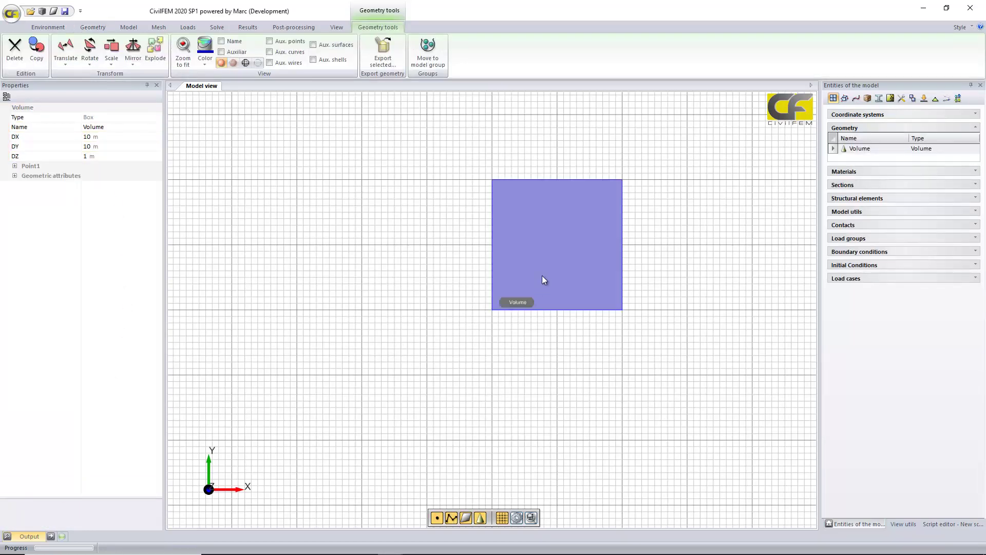
middle_click_drag(568, 306, 561, 286)
left_click(517, 517)
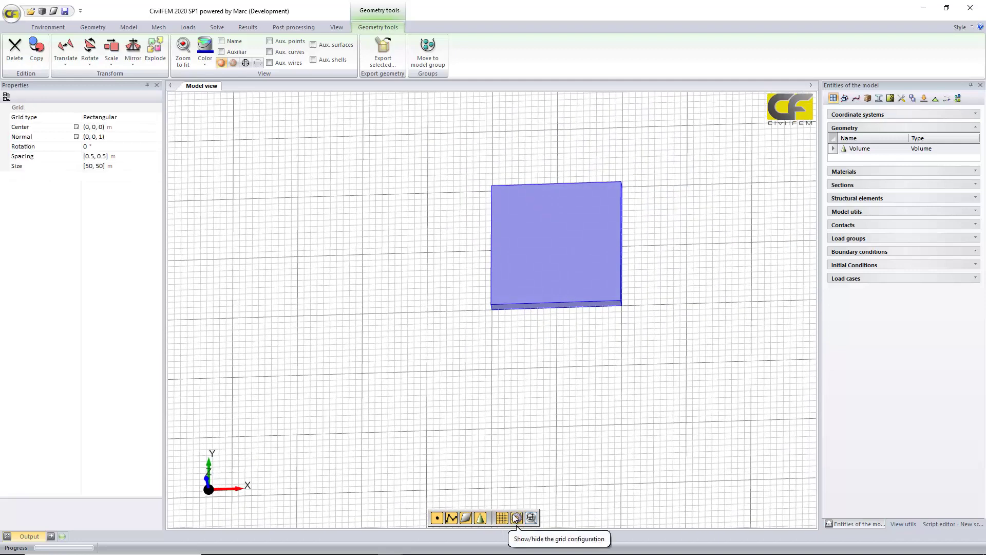
left_click(102, 129)
key("BackSpace")
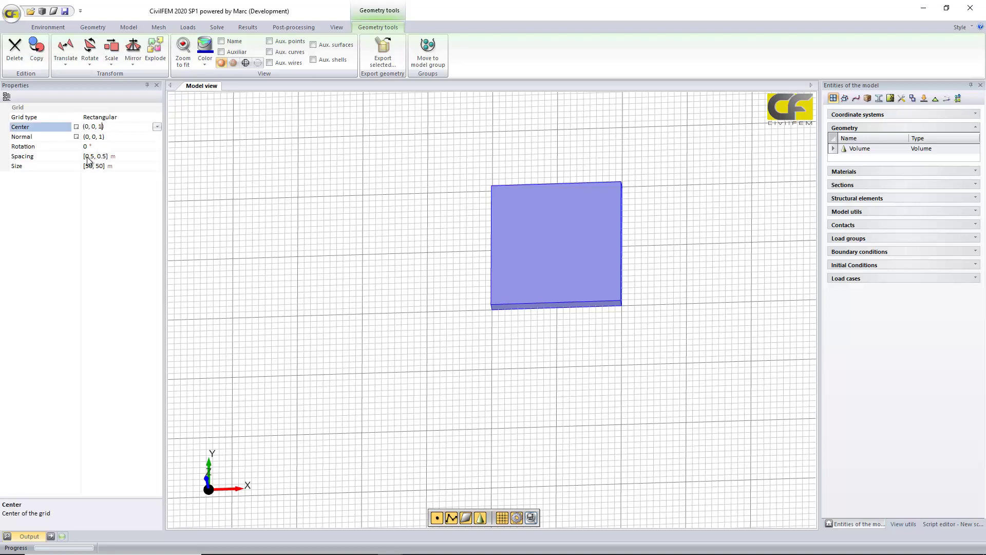
type("1")
key("Return")
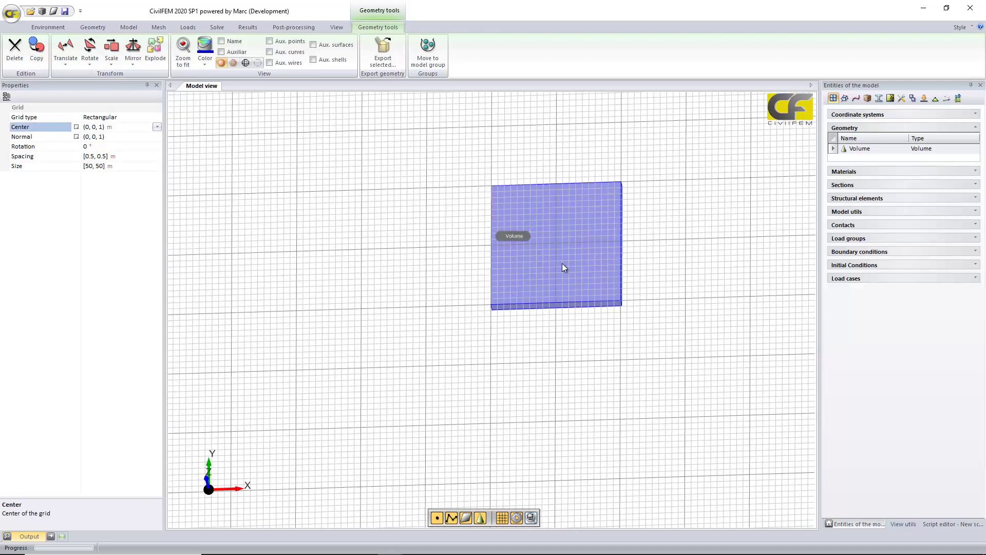
Make the slab volume translucent and return to the top view looking down Z.
left_click(584, 282)
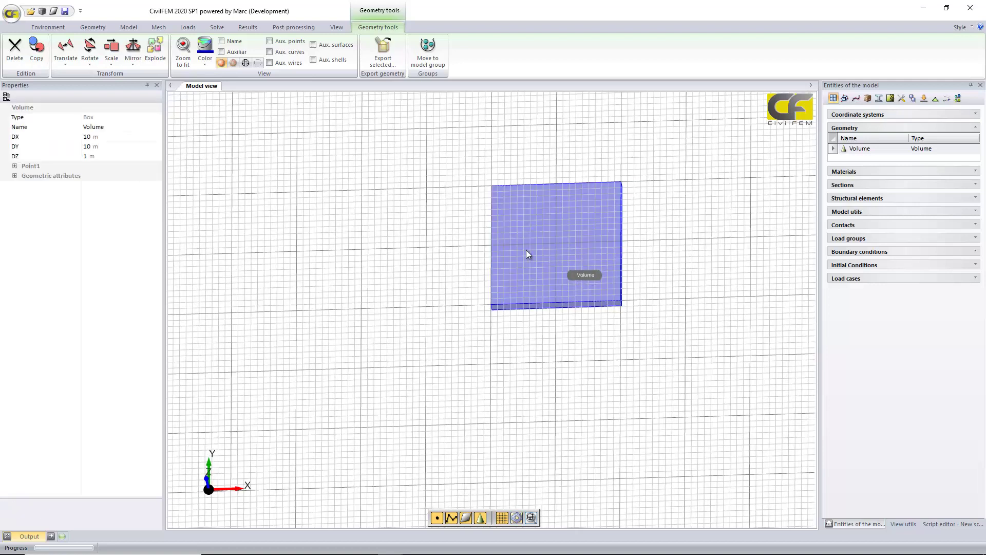
left_click(233, 62)
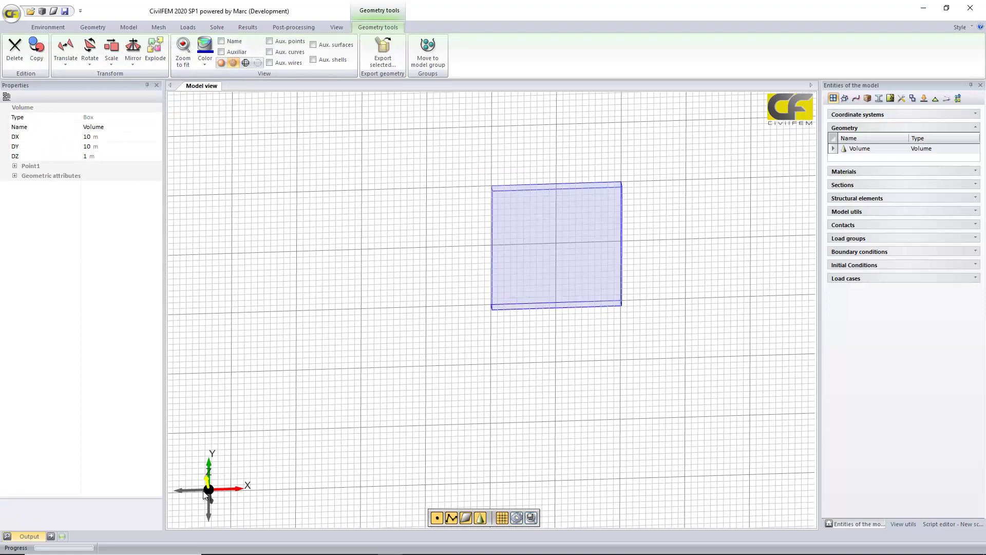
mouse_move(208, 493)
middle_mouse_down()
mouse_move(246, 508)
mouse_move(195, 489)
middle_mouse_up()
left_click(193, 489)
mouse_move(240, 455)
left_click(209, 466)
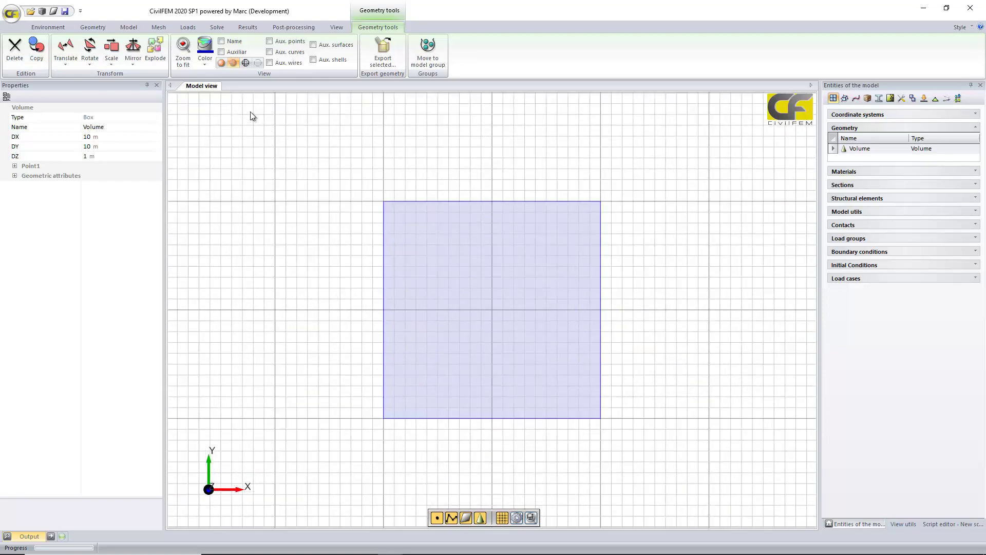
Create a cylinder centred at (5, 5, 1) with radius 2 m and height 3 m.
left_click(95, 27)
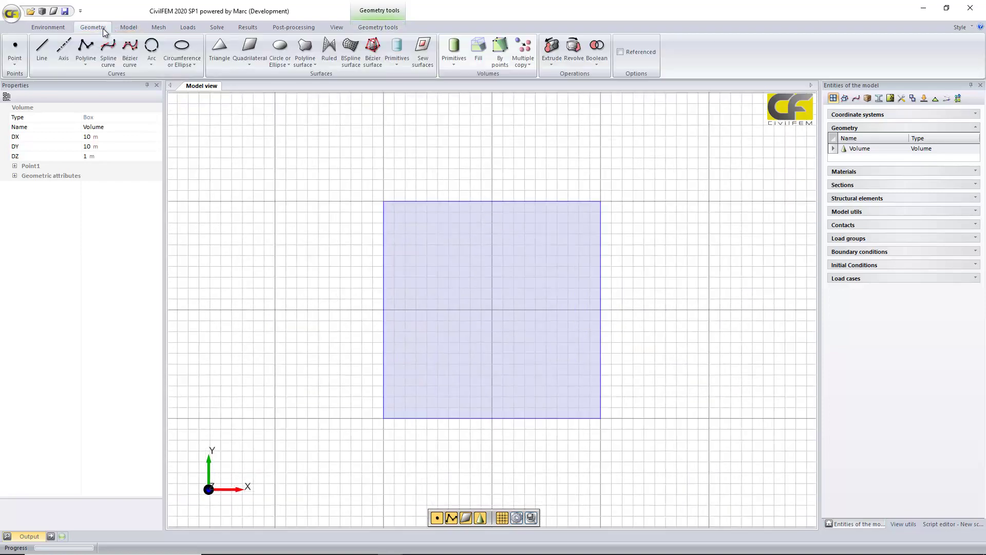
left_click(451, 64)
left_click(470, 77)
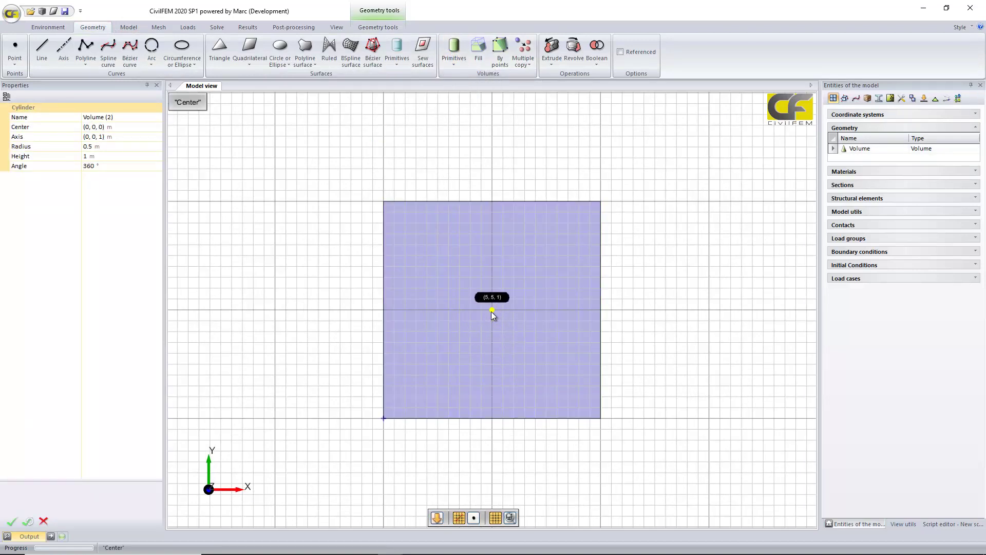
left_click(491, 311)
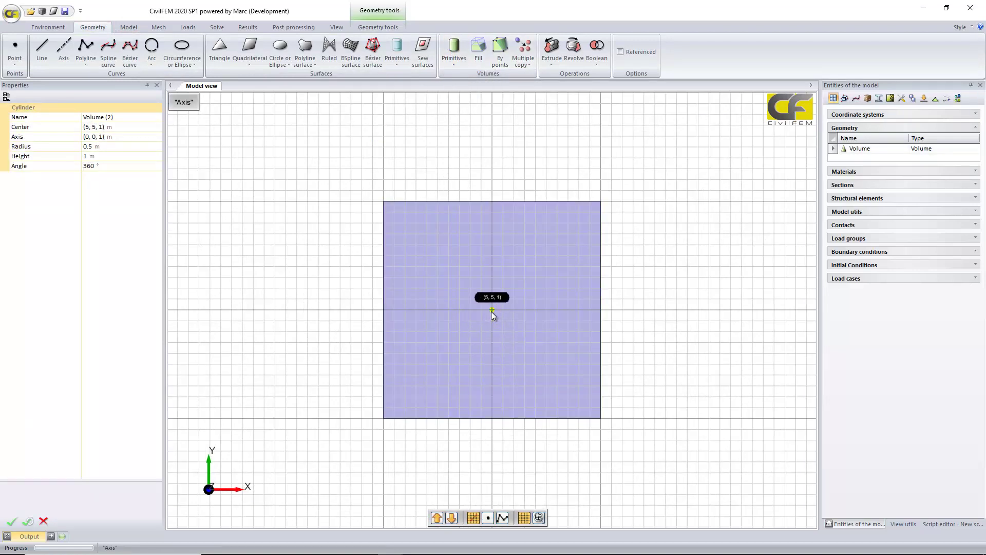
left_click(109, 146)
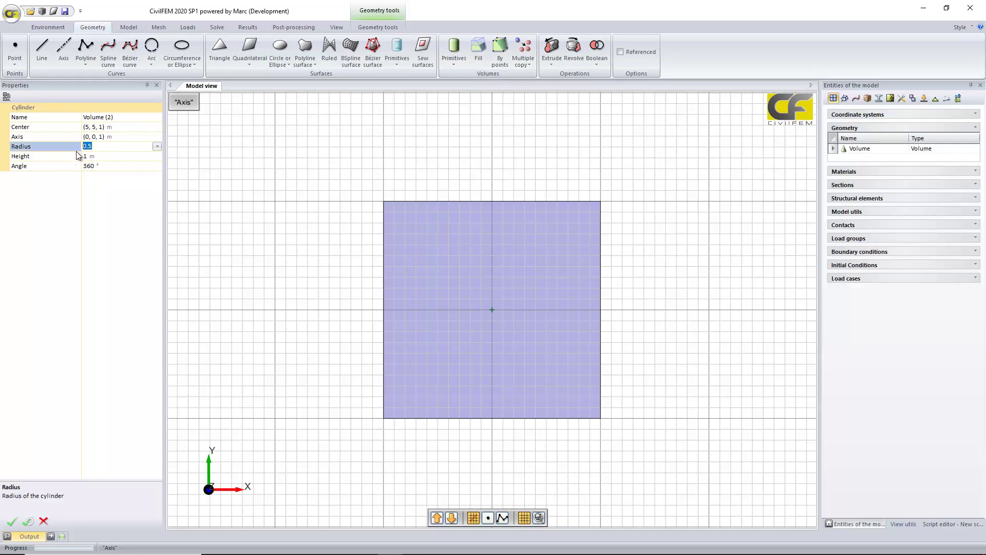
type("2")
left_click(106, 156)
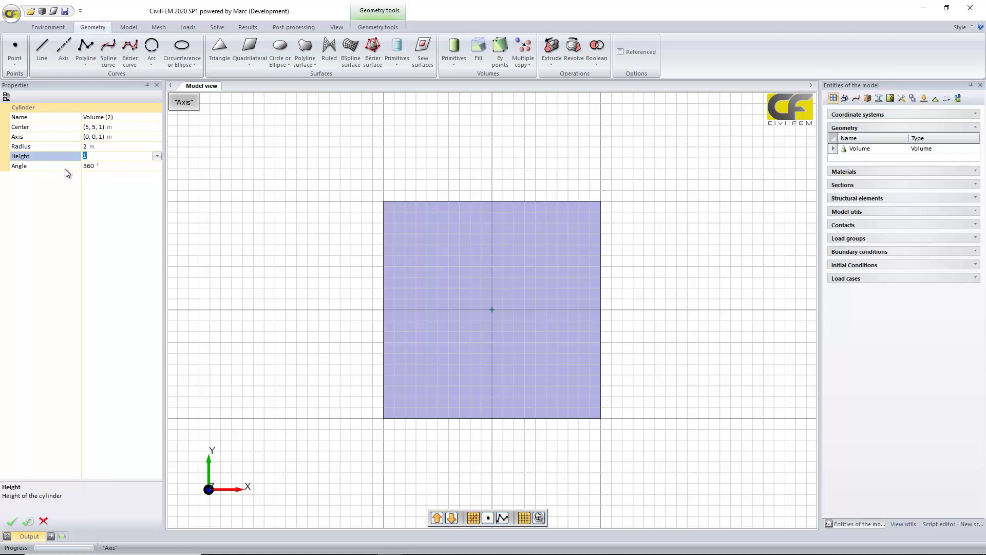
type("3")
left_click(11, 521)
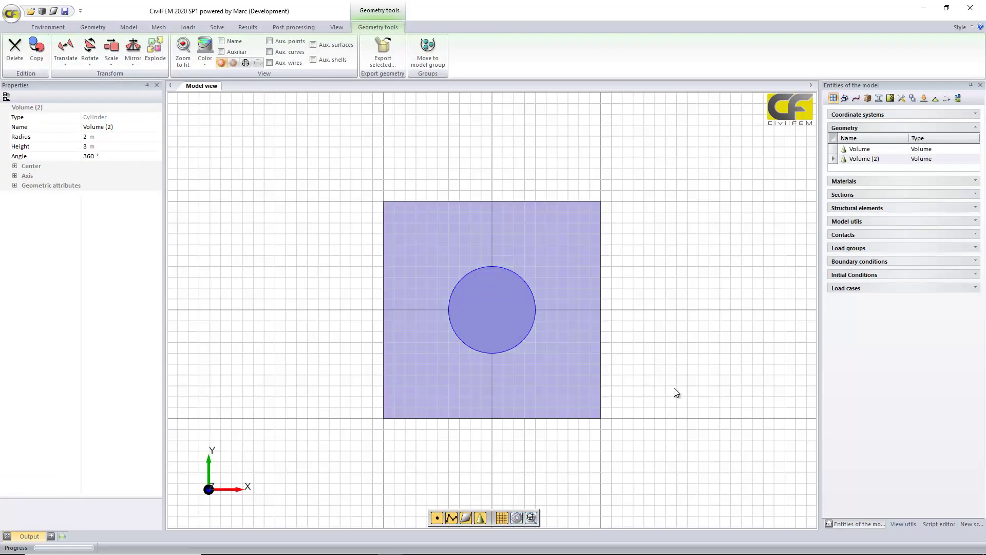
middle_click_drag(681, 418, 651, 346)
Hide the grid, deselect the cylinder, and orbit to view the slab and column from several angles.
left_click(506, 522)
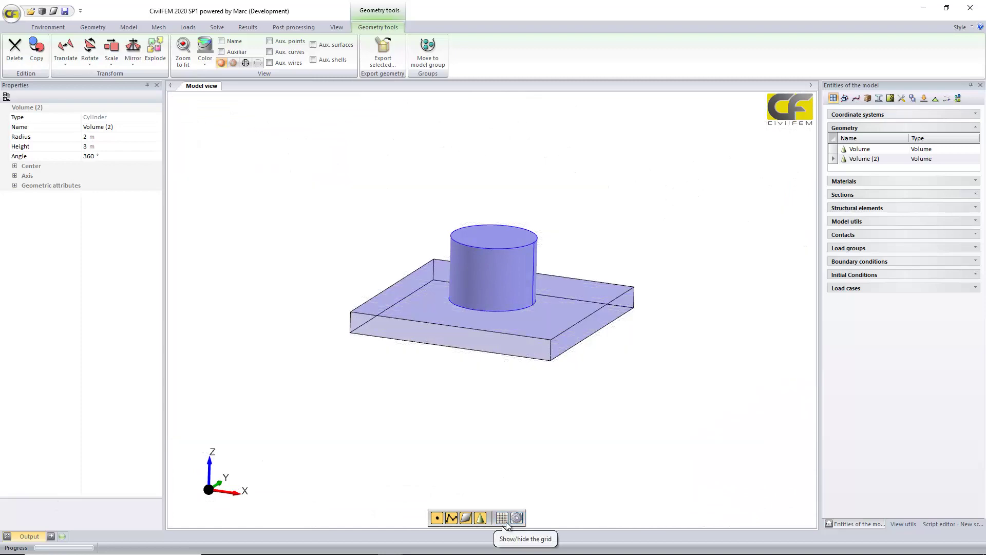
middle_click_drag(606, 388, 680, 457)
left_click(680, 457)
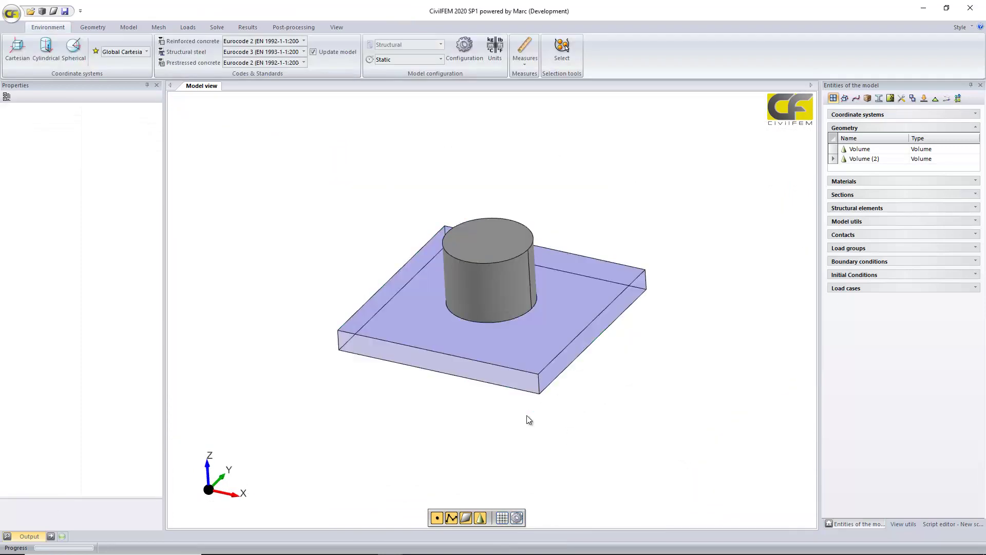
mouse_move(526, 430)
middle_mouse_down()
mouse_move(529, 403)
mouse_move(545, 452)
mouse_move(534, 463)
mouse_move(533, 442)
middle_mouse_up()
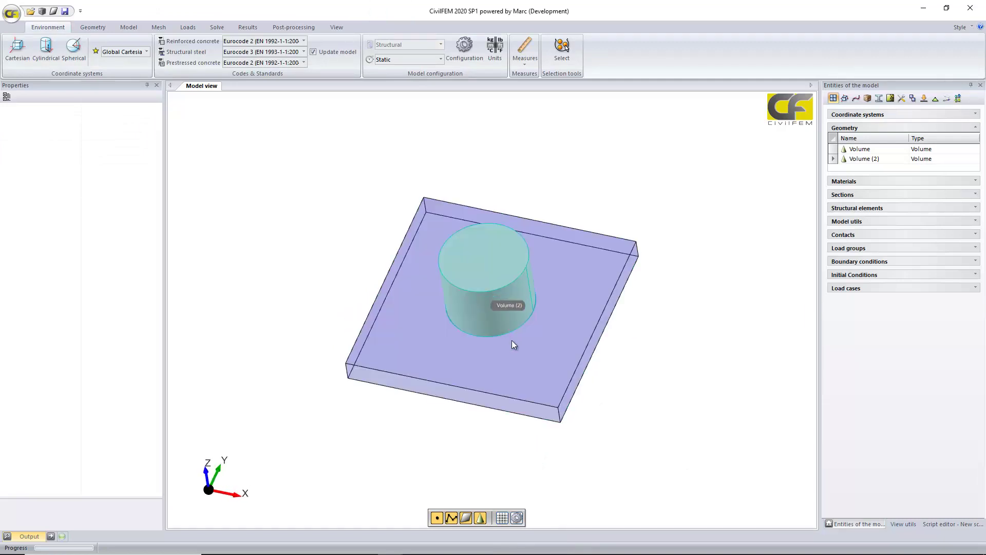
middle_click_drag(523, 376, 488, 413)
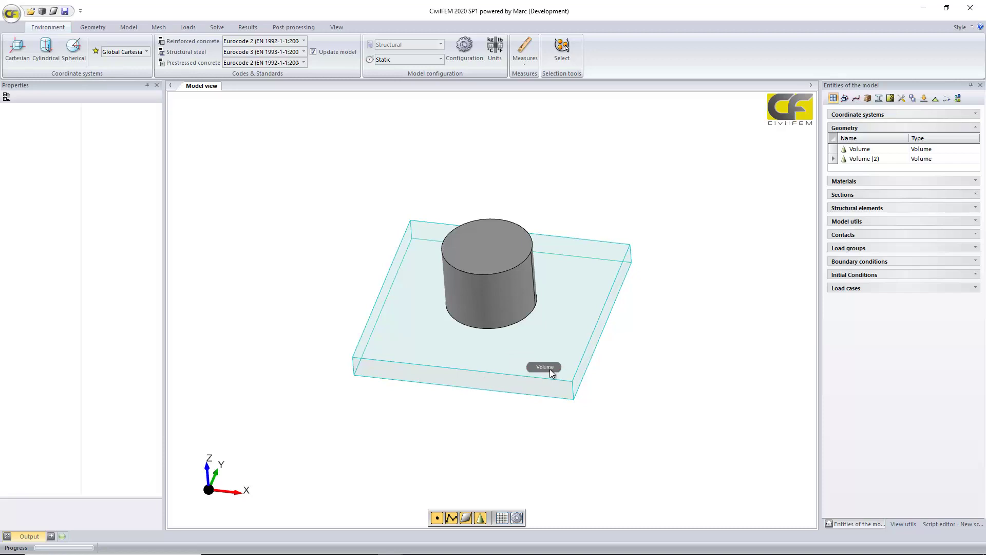
middle_click_drag(550, 369, 461, 455)
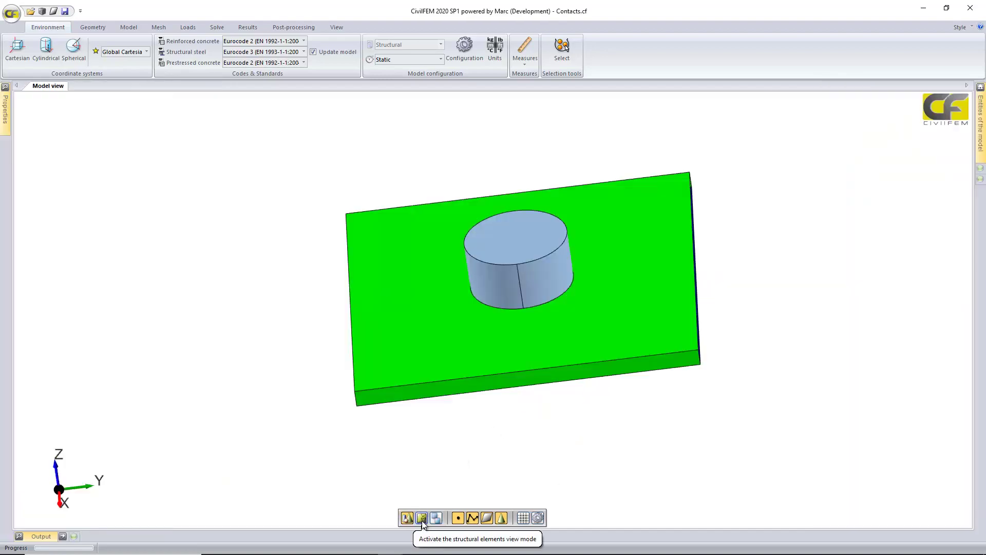
Show the model as meshed structural elements, then hide and reshow the cylinder mesh.
left_click(423, 518)
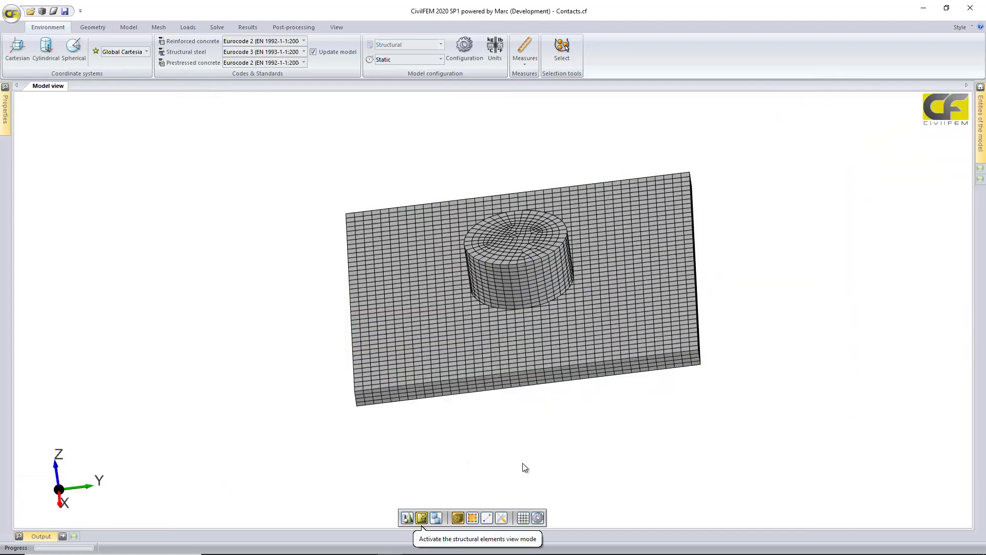
middle_click_drag(533, 462, 552, 441)
scroll(623, 443, "up", 3)
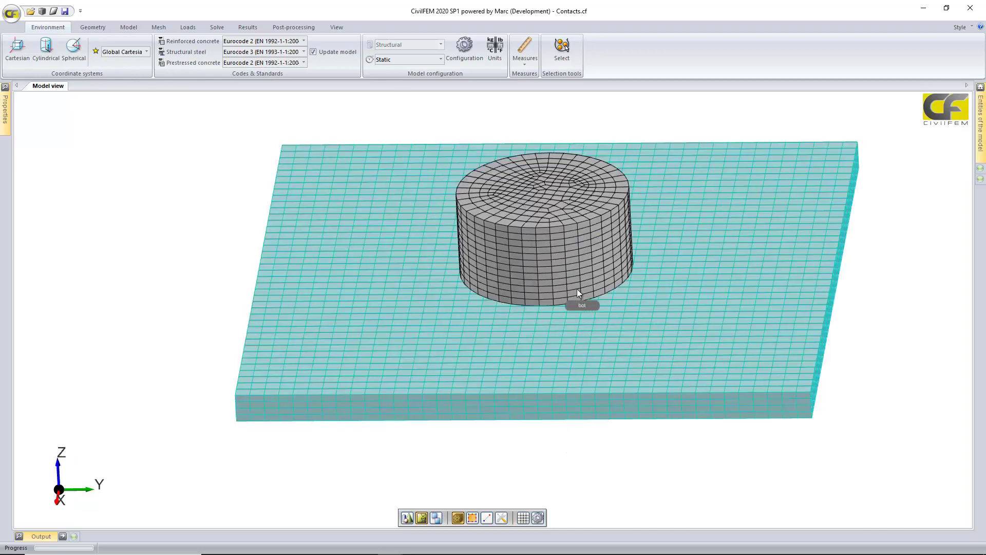
left_click(573, 271)
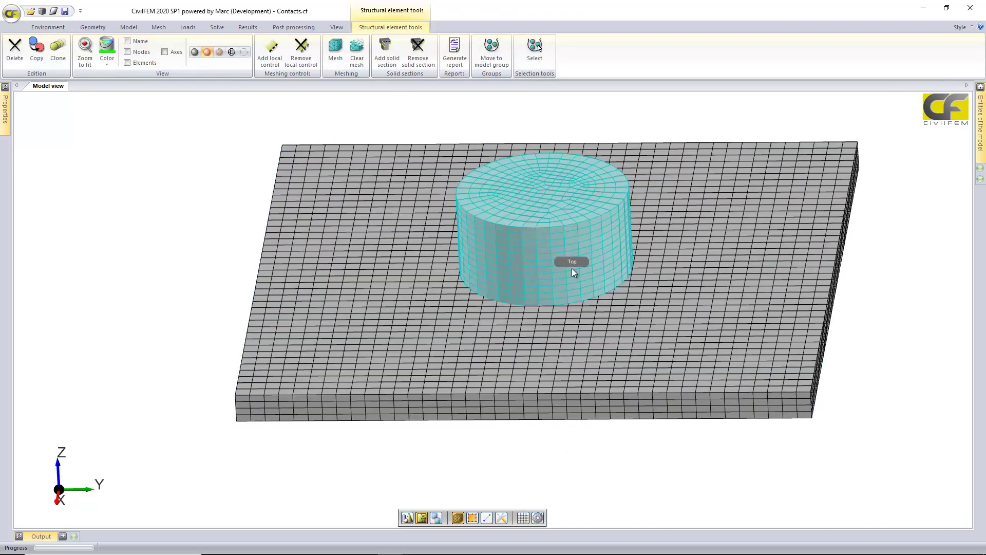
left_click(244, 51)
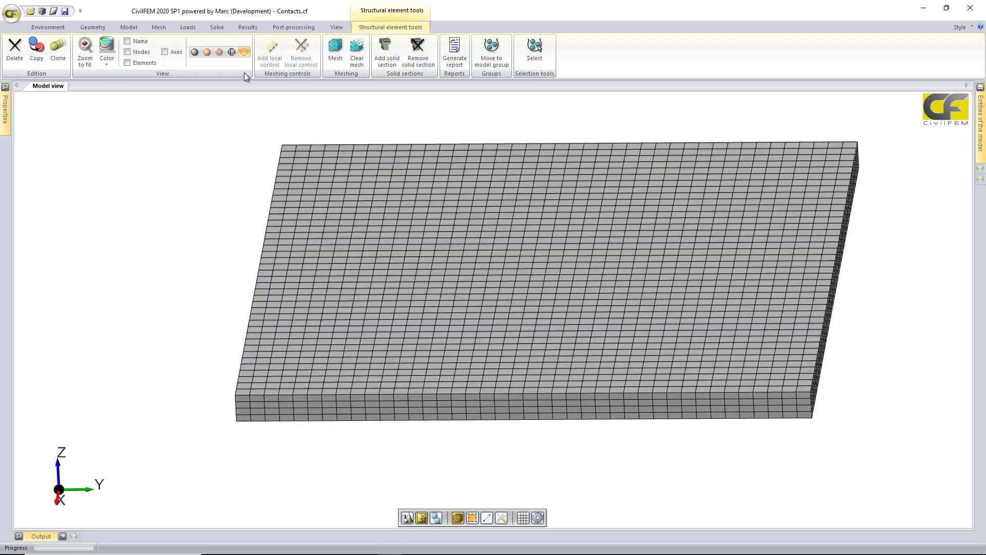
left_click(209, 52)
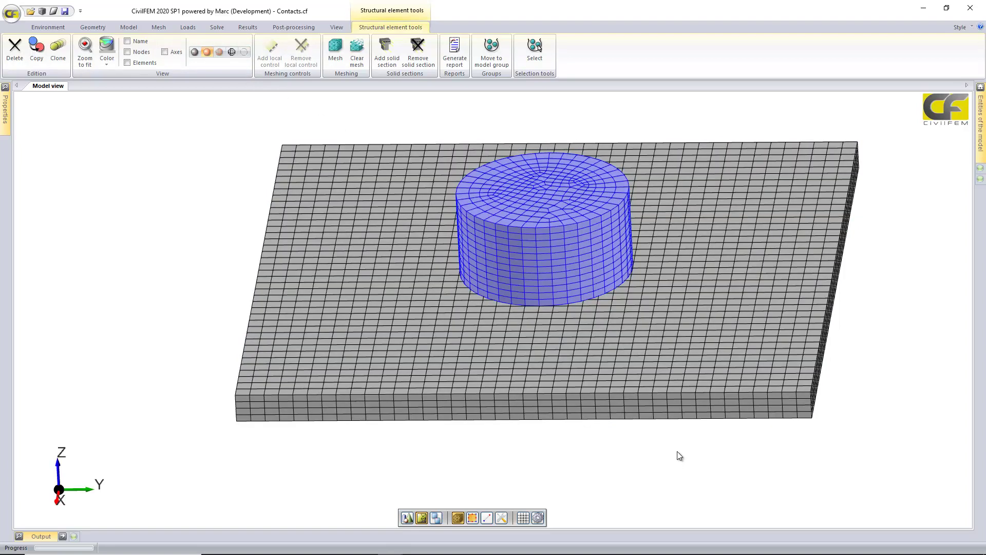
Inspect the meshed slab and column from steeper angles, selecting and clearing the slab.
middle_click_drag(684, 460, 651, 481)
scroll(652, 482, "down", 6)
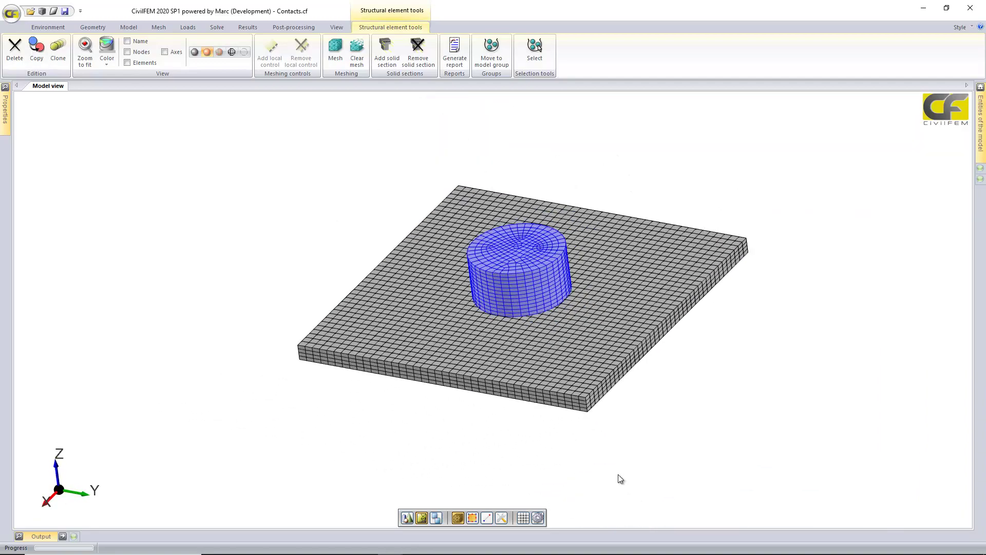
left_click(564, 364)
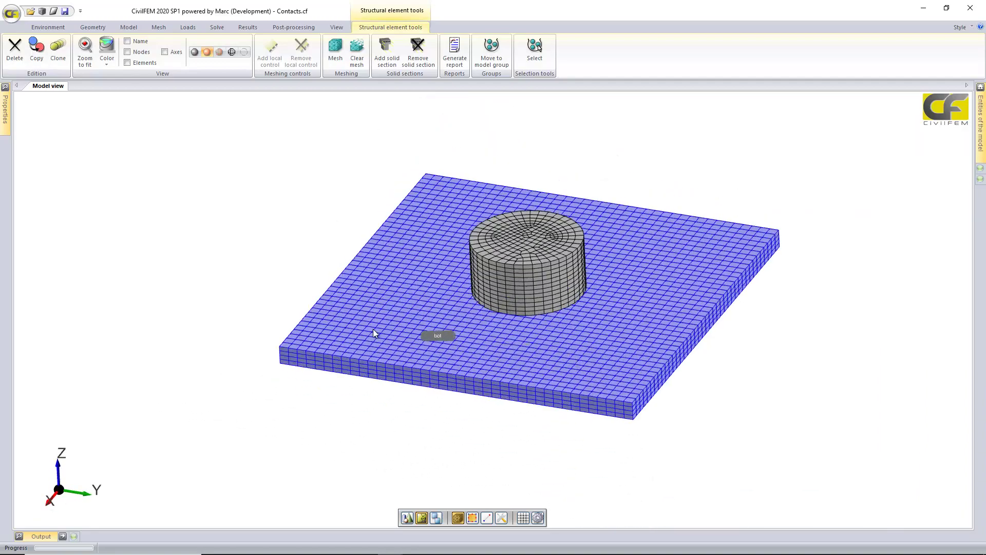
left_click(275, 276)
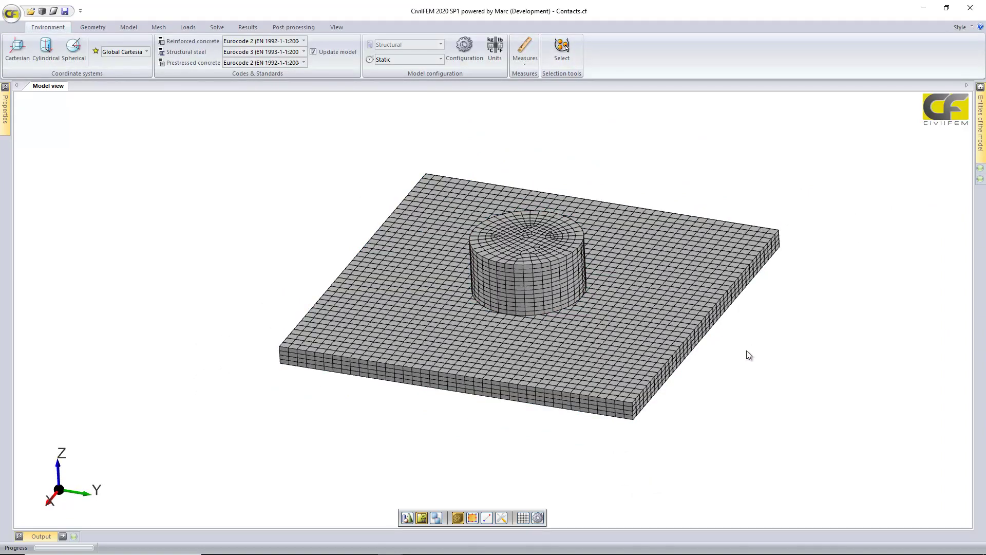
middle_click_drag(745, 352, 751, 333)
middle_click_drag(750, 337, 715, 388)
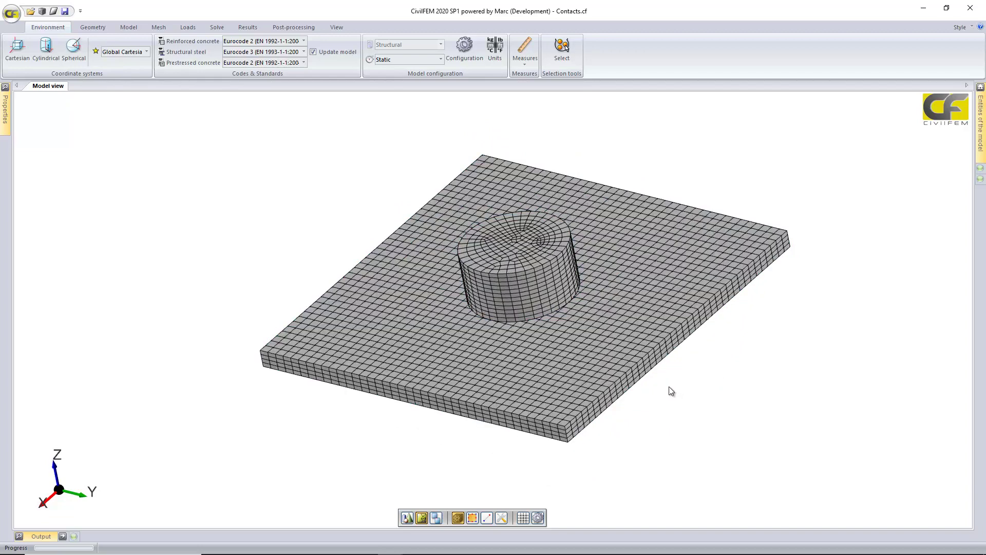
scroll(669, 386, "up", 2)
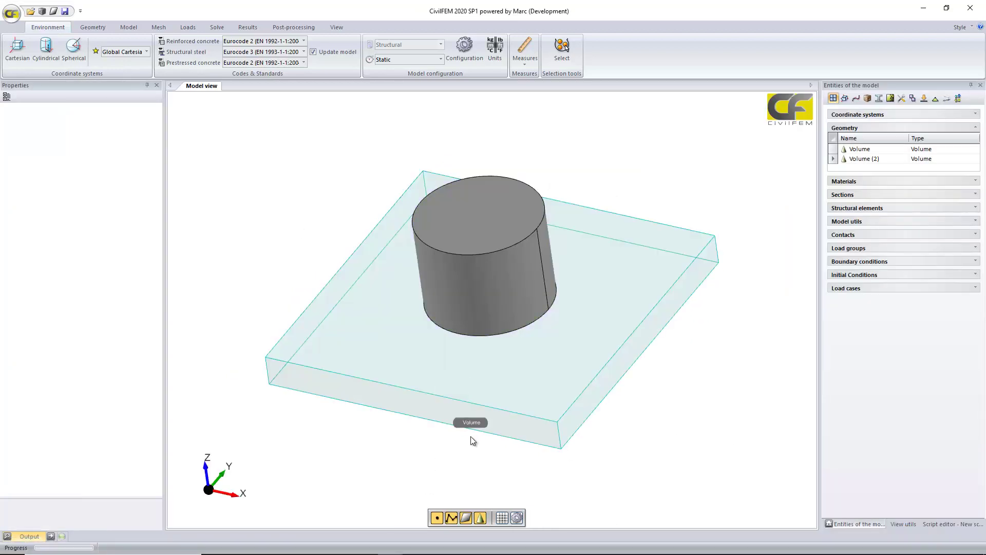
Delete the slab and cylinder volumes and show the grid centred at (0,0,0).
left_click_drag(734, 163, 380, 372)
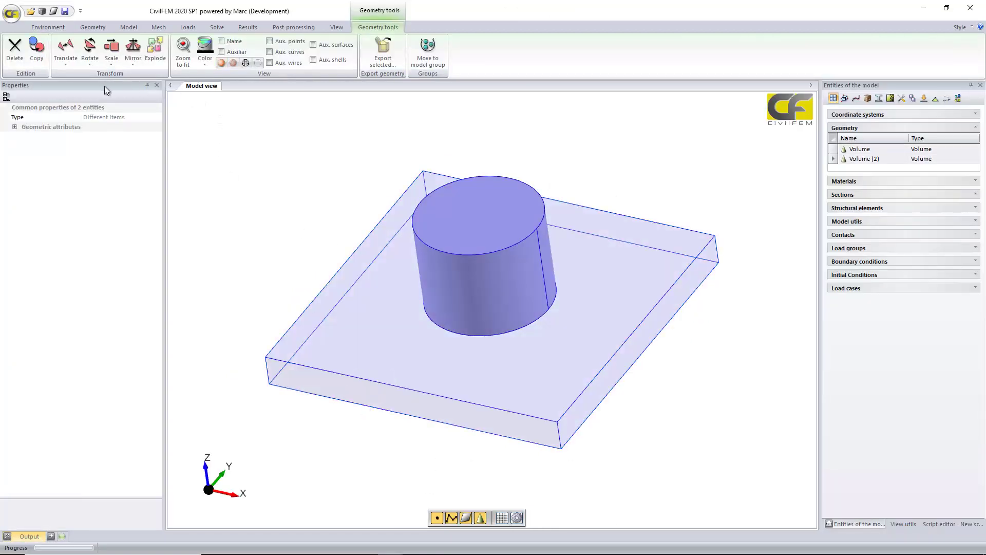
left_click(15, 52)
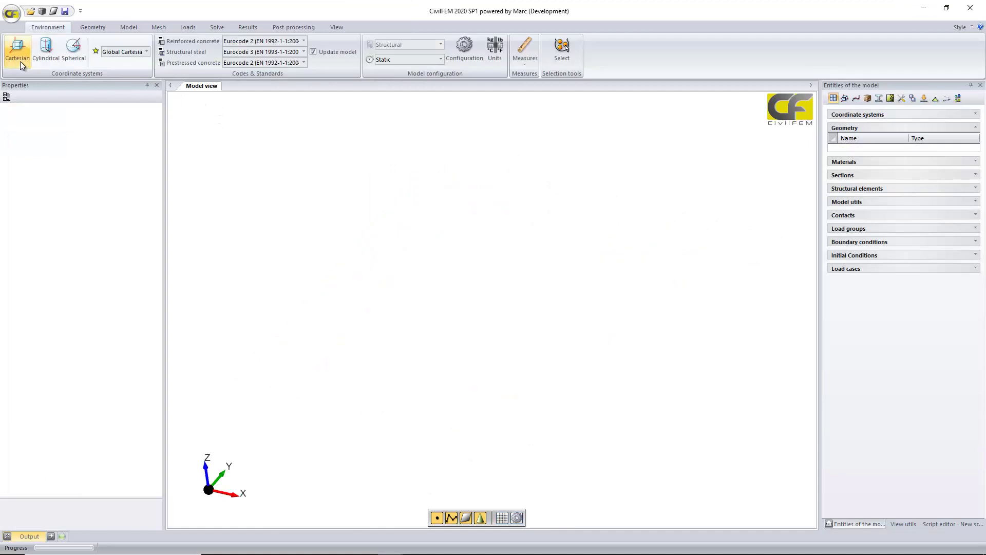
left_click(503, 519)
left_click(518, 519)
left_click(98, 126)
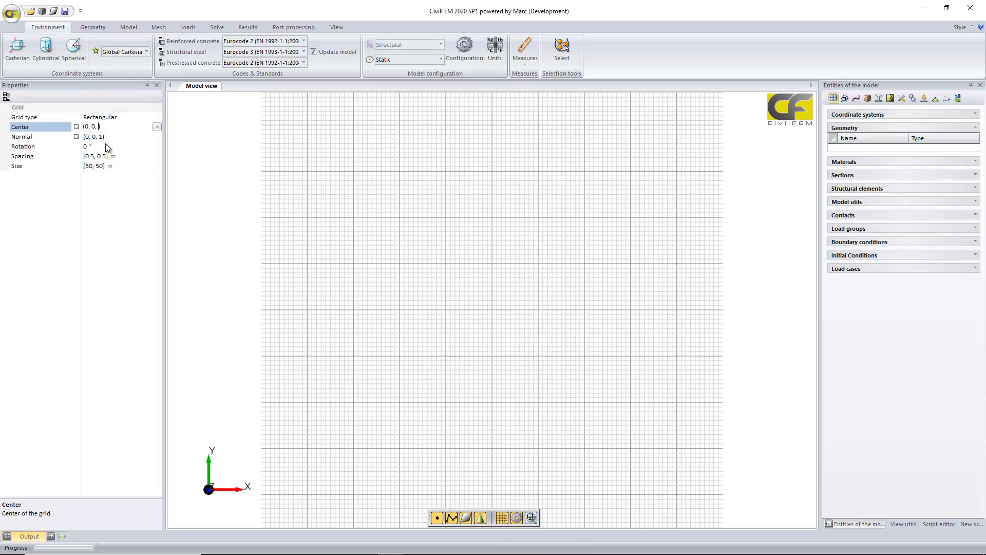
type("0")
key("Return")
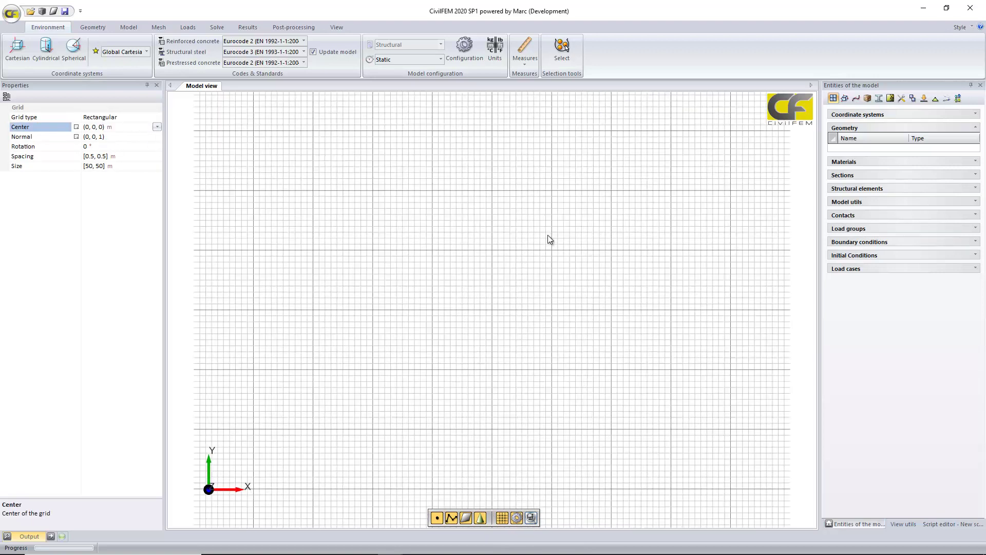
Draw a four-point quad surface with corners at (−5,5), (5,5), (5,−5), (−5,−5).
left_click(93, 27)
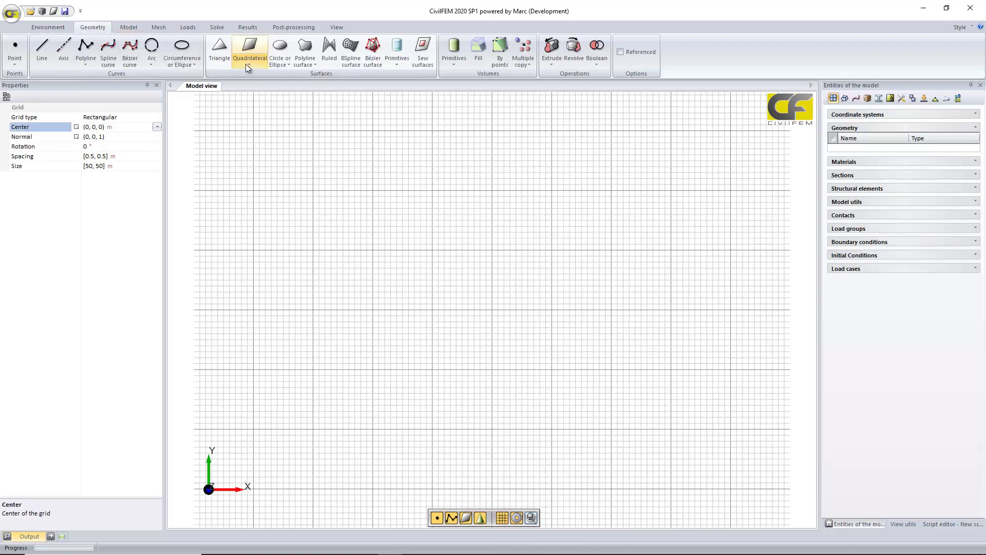
left_click(249, 65)
left_click(259, 76)
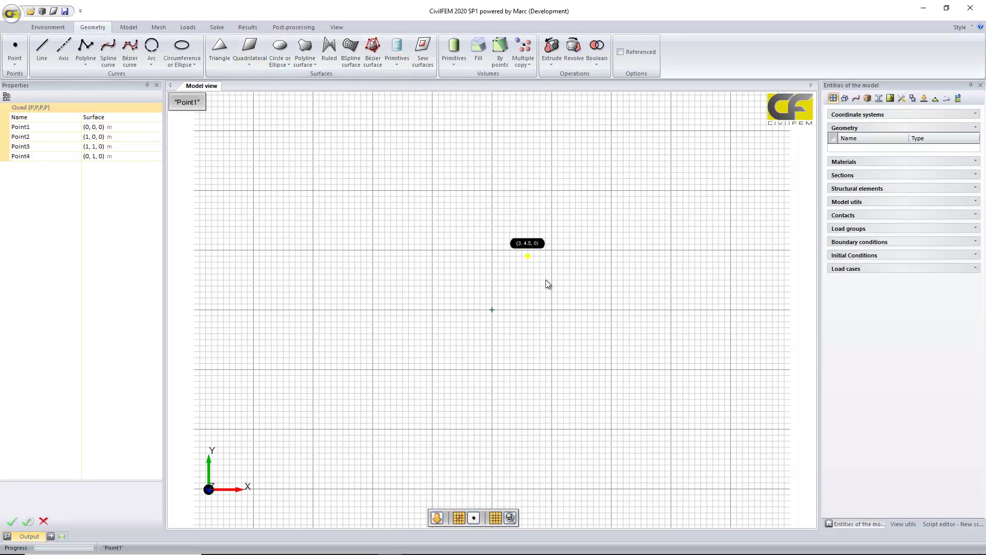
left_click(433, 250)
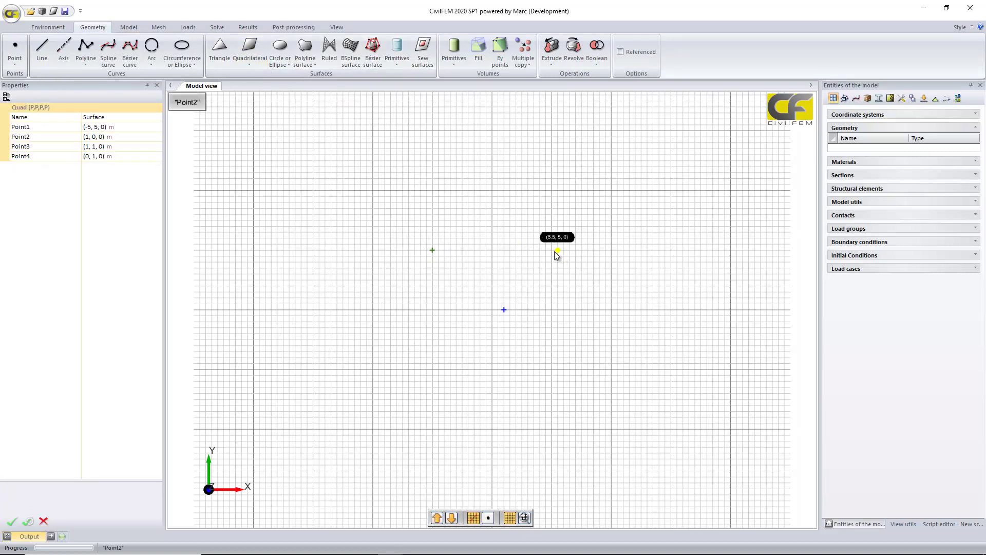
left_click(552, 251)
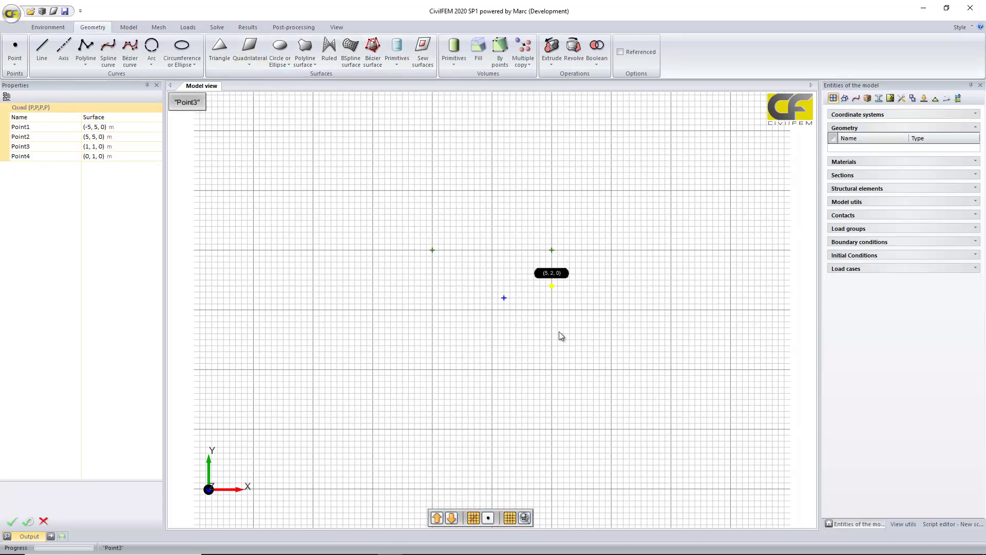
left_click(552, 370)
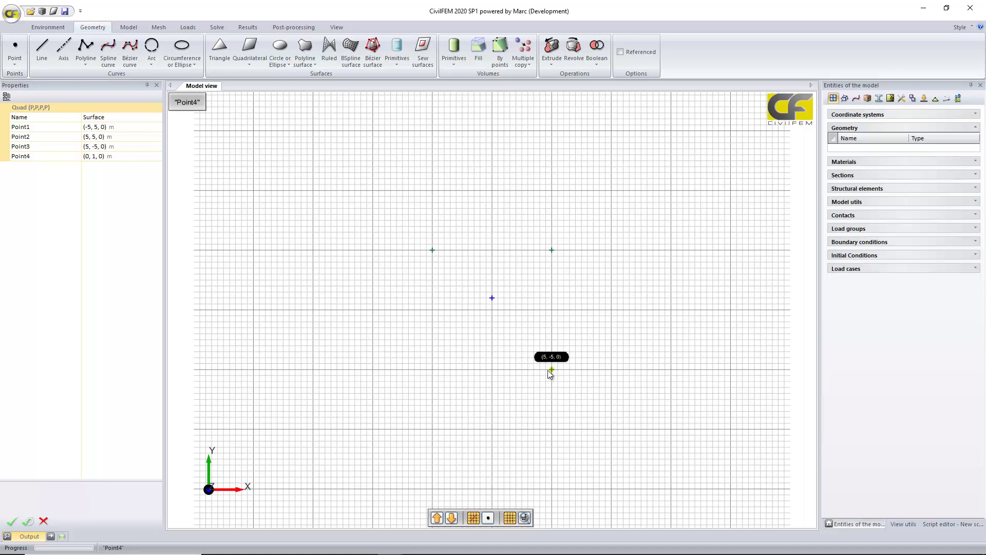
left_click(433, 369)
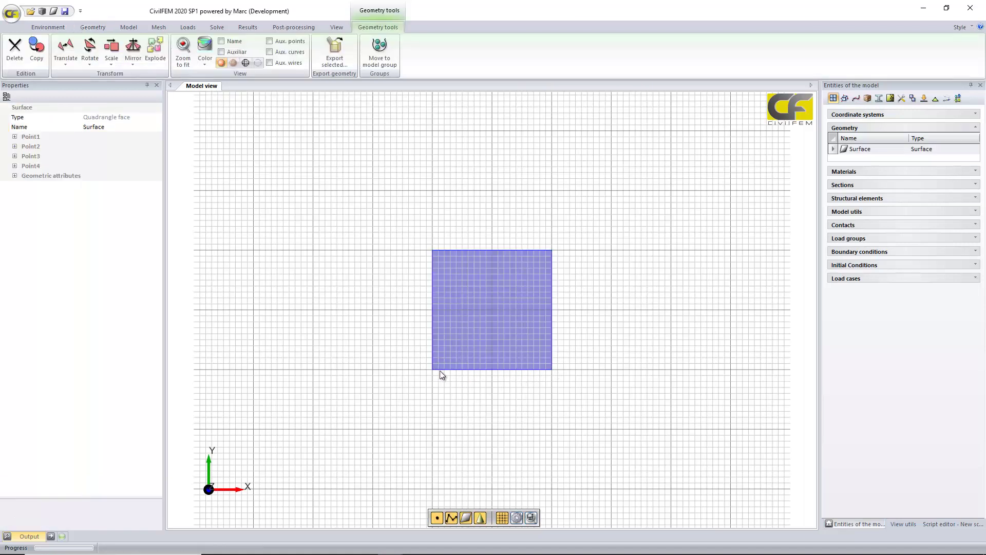
scroll(559, 341, "up", 2)
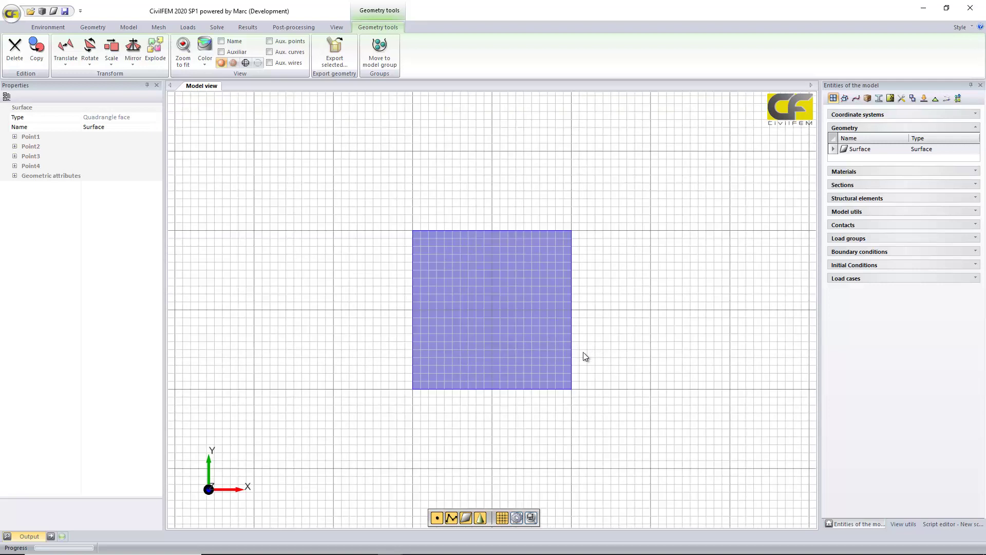
Create an axis through the origin with direction (0,0,1).
left_click(90, 28)
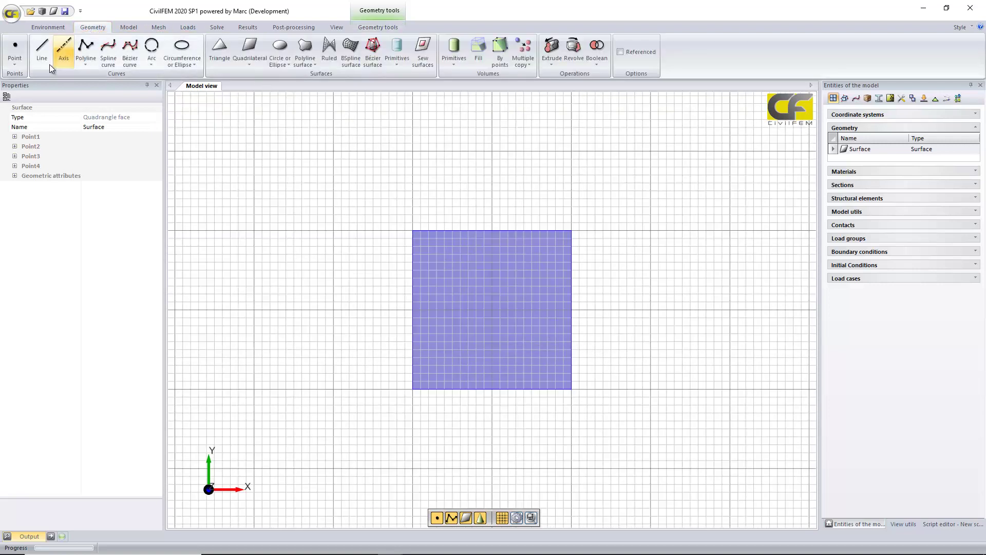
left_click(62, 58)
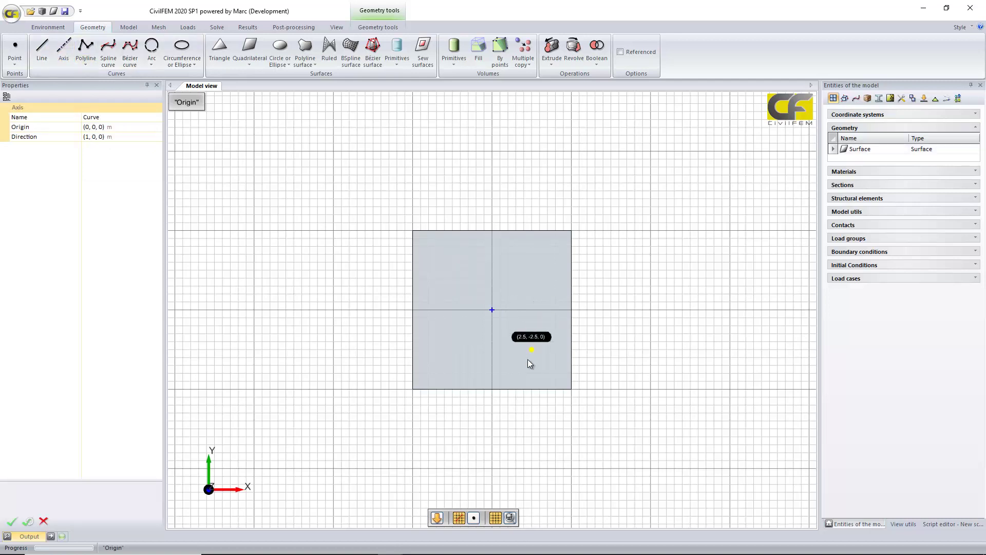
left_click(90, 137)
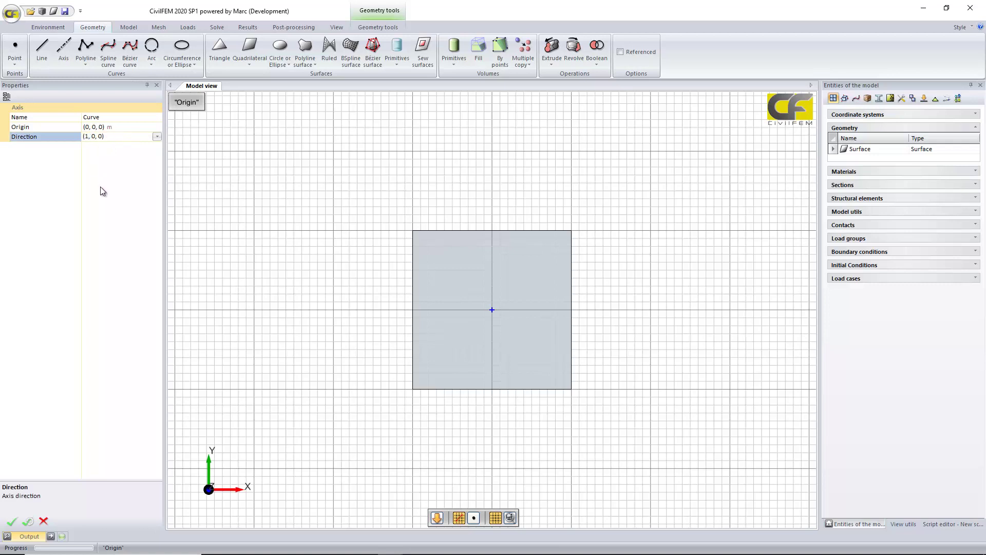
key("BackSpace")
type("0")
key("End")
key("Left")
key("BackSpace")
type("1")
left_click(11, 521)
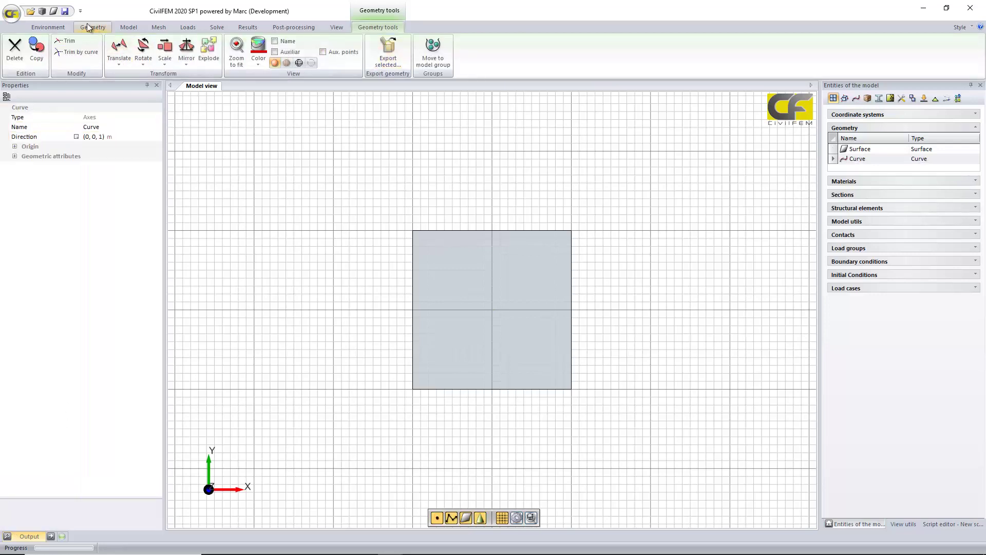
left_click(511, 338)
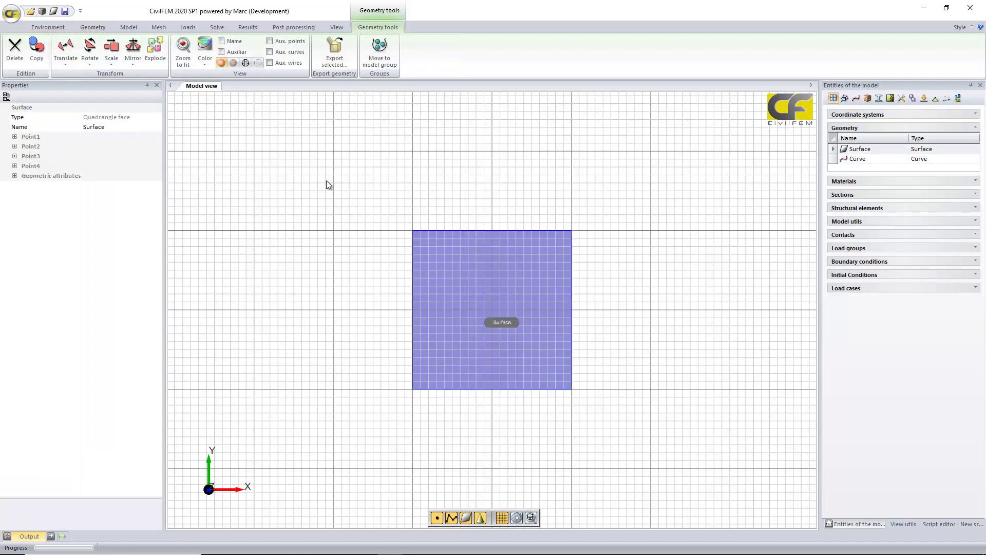
left_click(61, 27)
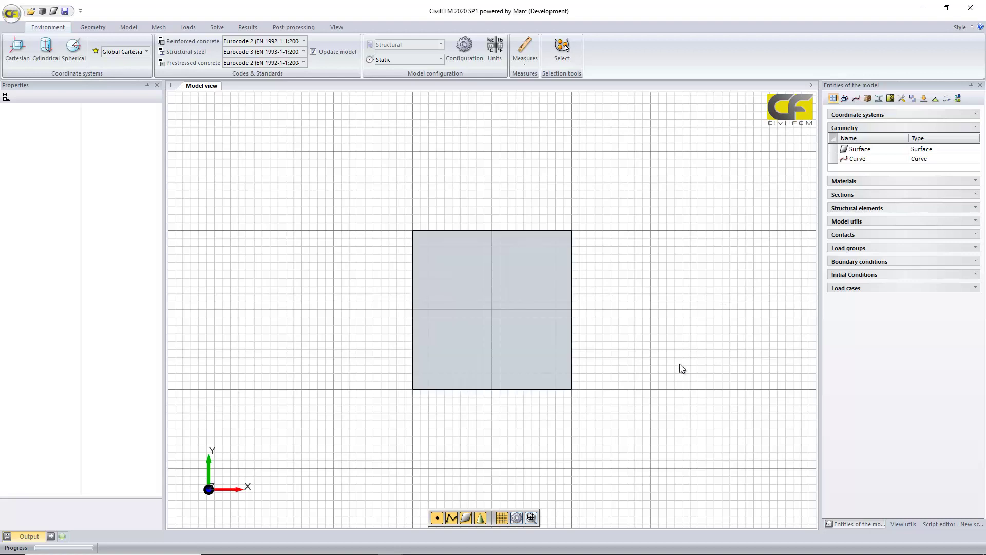
scroll(694, 365, "up", 2)
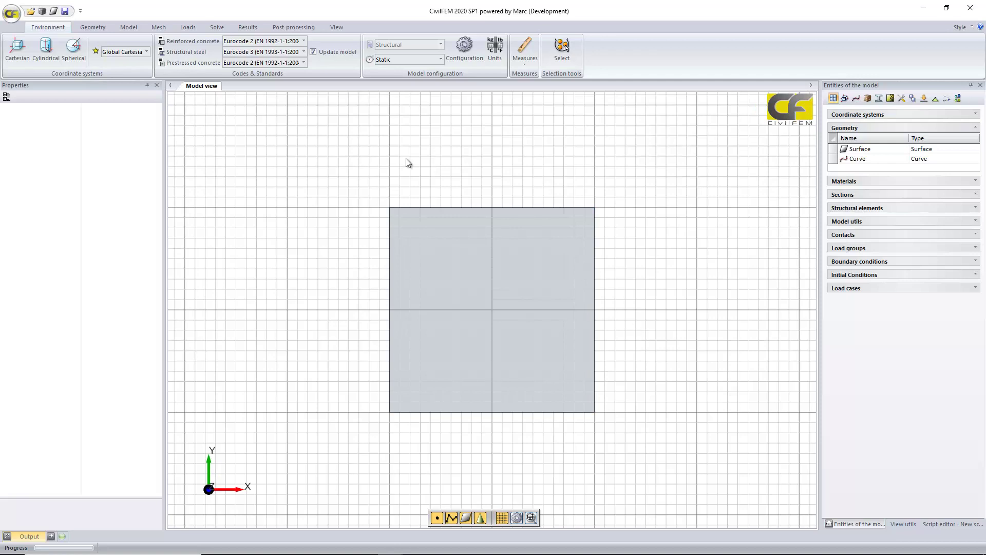
Create a Circle (C,R,n) surface centred at the origin with radius 2.
left_click(99, 30)
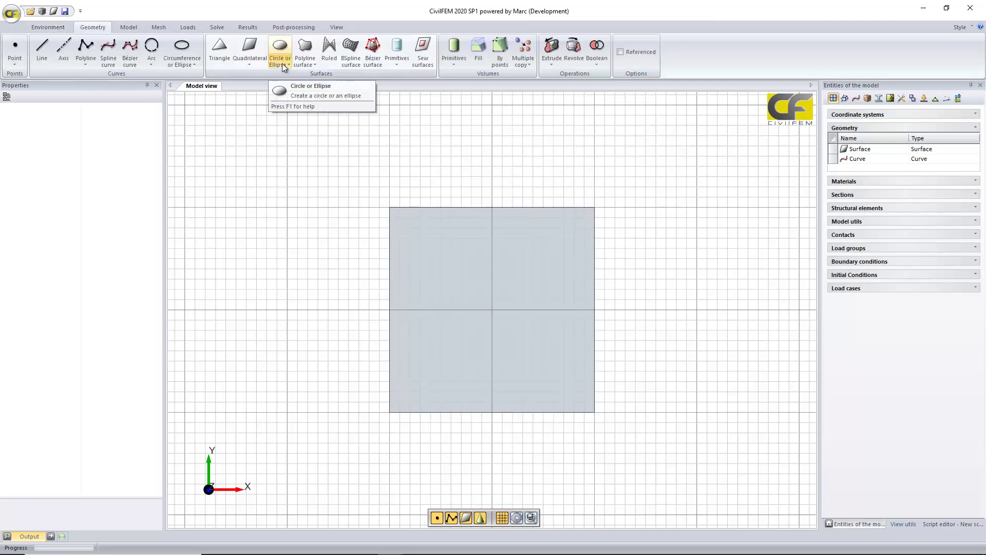
left_click(282, 63)
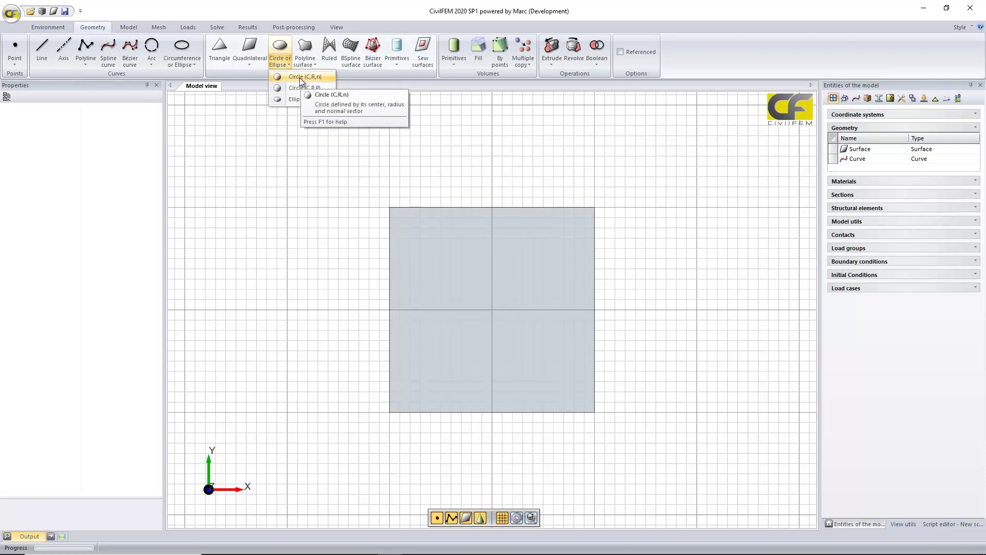
left_click(300, 78)
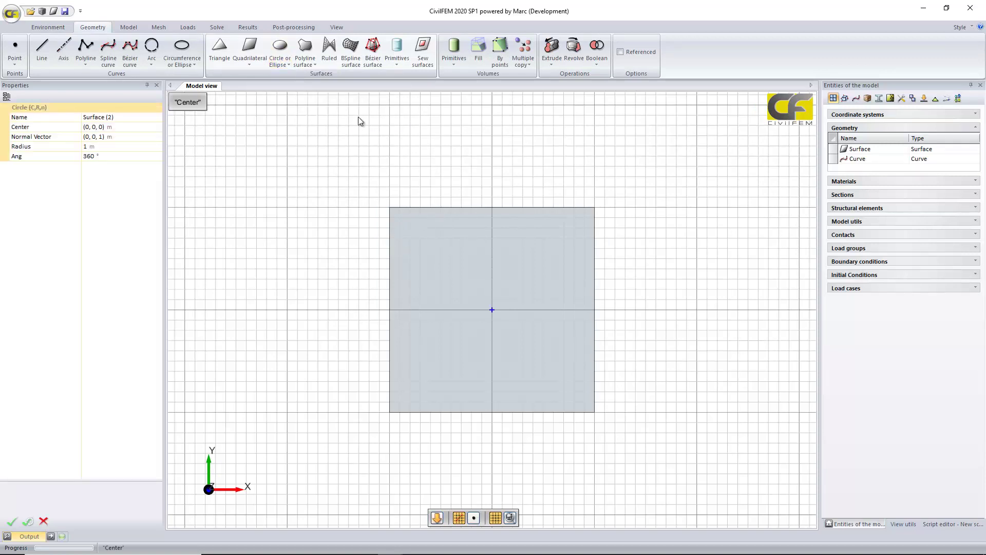
left_click(492, 310)
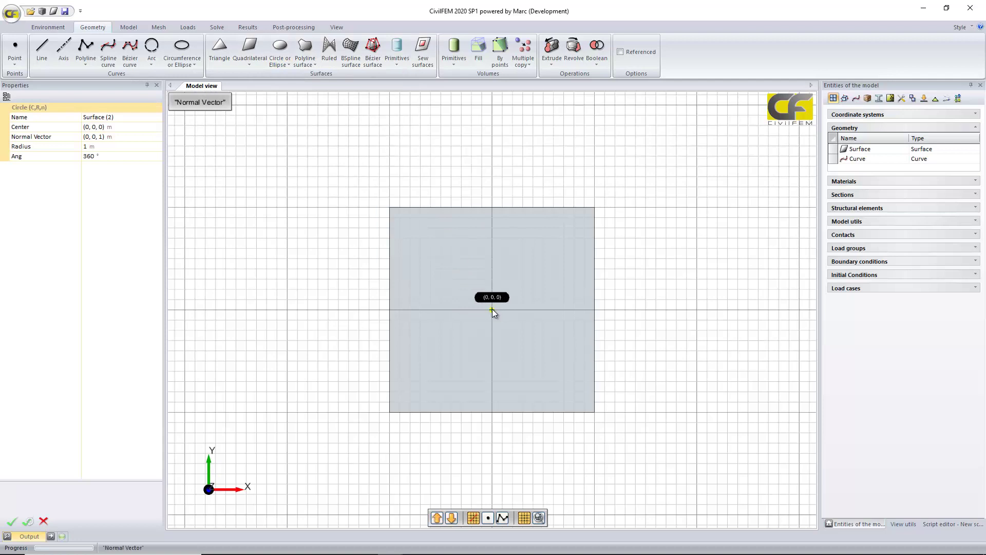
left_click(101, 147)
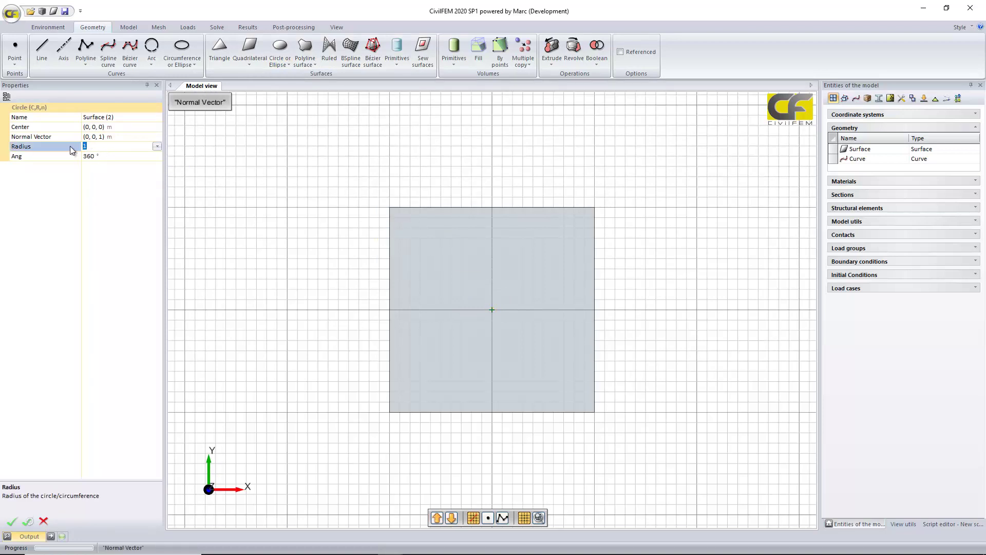
type("2")
left_click(13, 521)
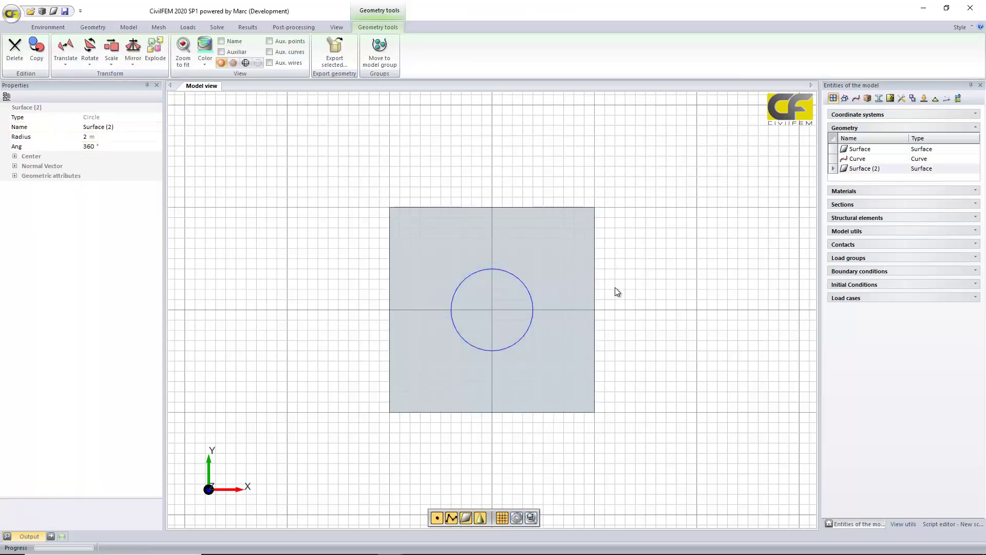
Rename the square Surface to quad.
left_click(522, 264)
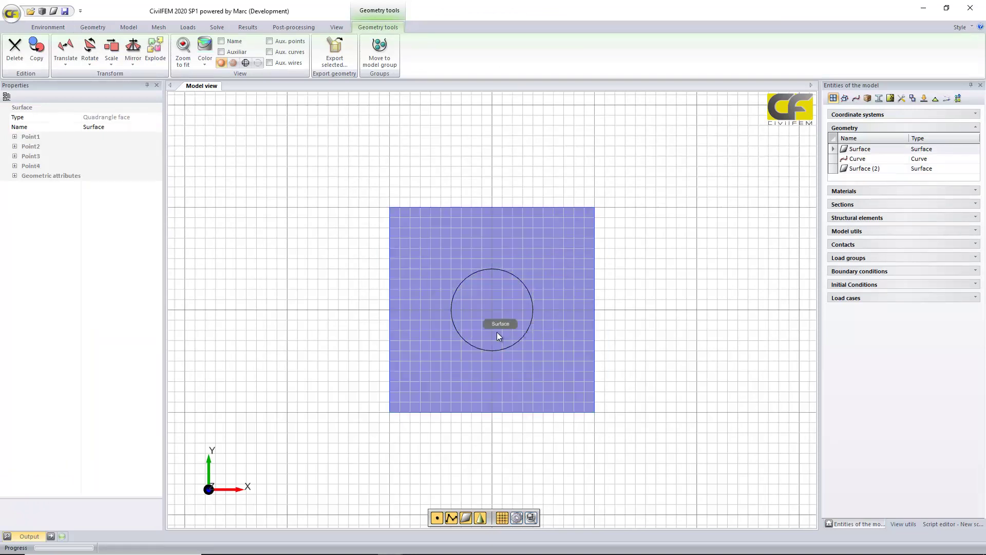
left_click(646, 288)
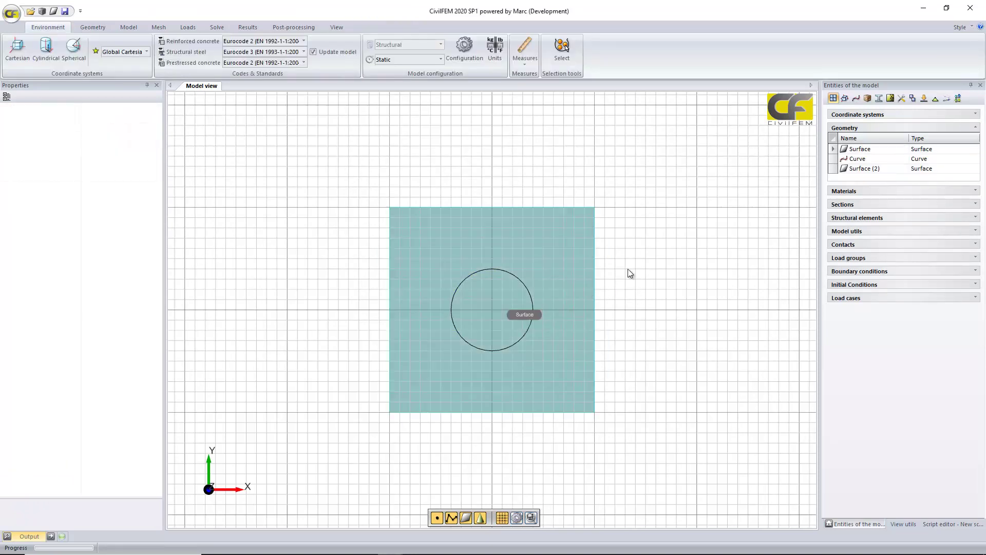
left_click(852, 149)
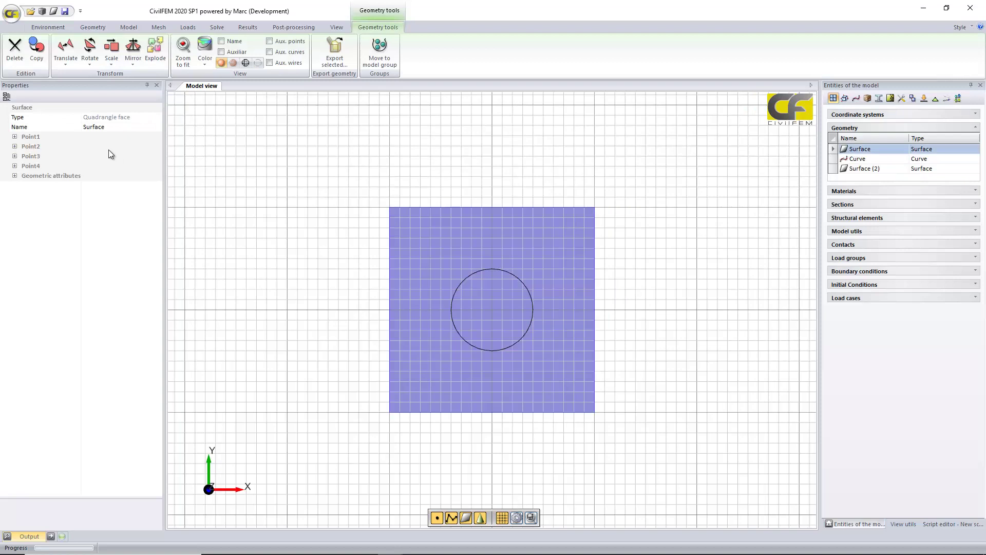
left_click(121, 134)
left_click(115, 128)
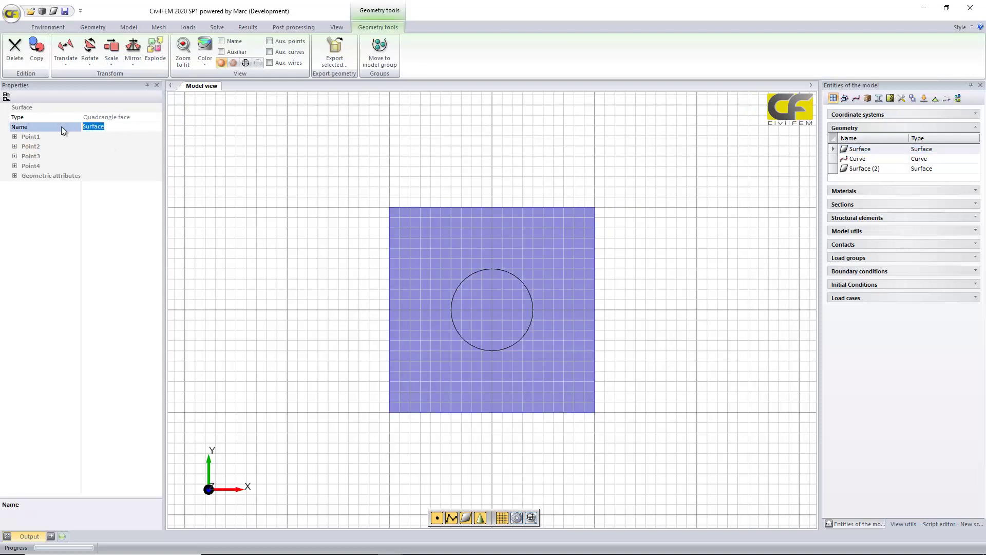
type("quad")
key("Return")
Rename the circular surface to circle.
left_click(861, 169)
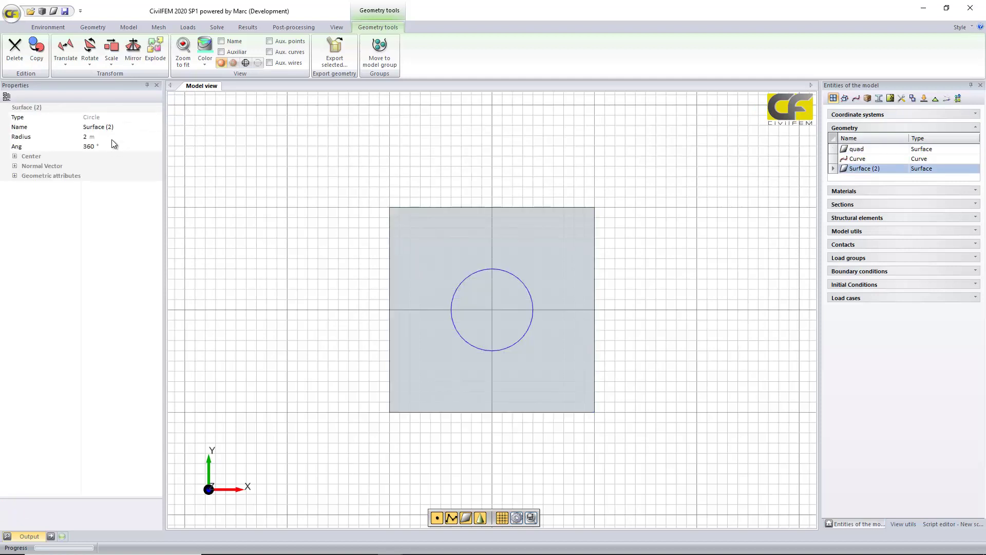
left_click(131, 127)
type("circle")
key("Return")
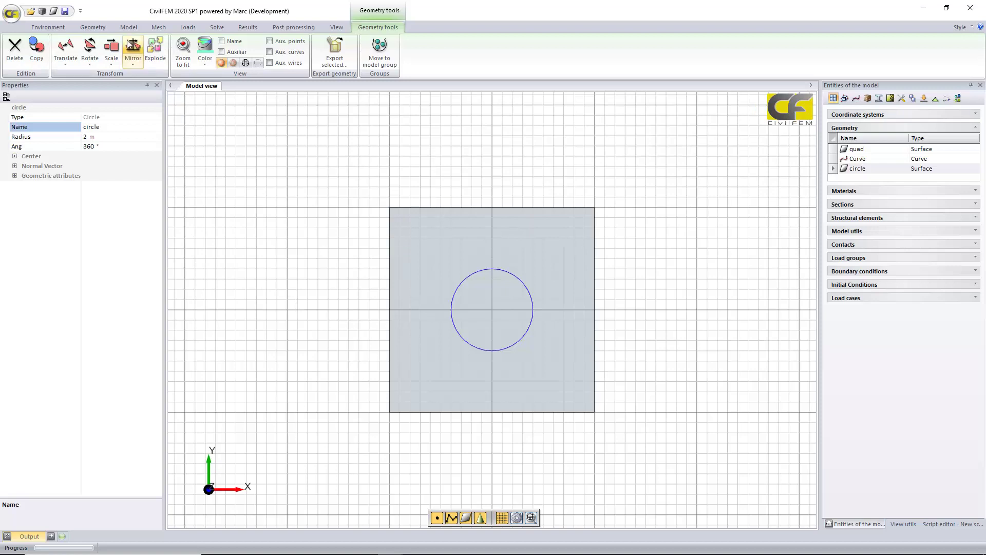
left_click(48, 26)
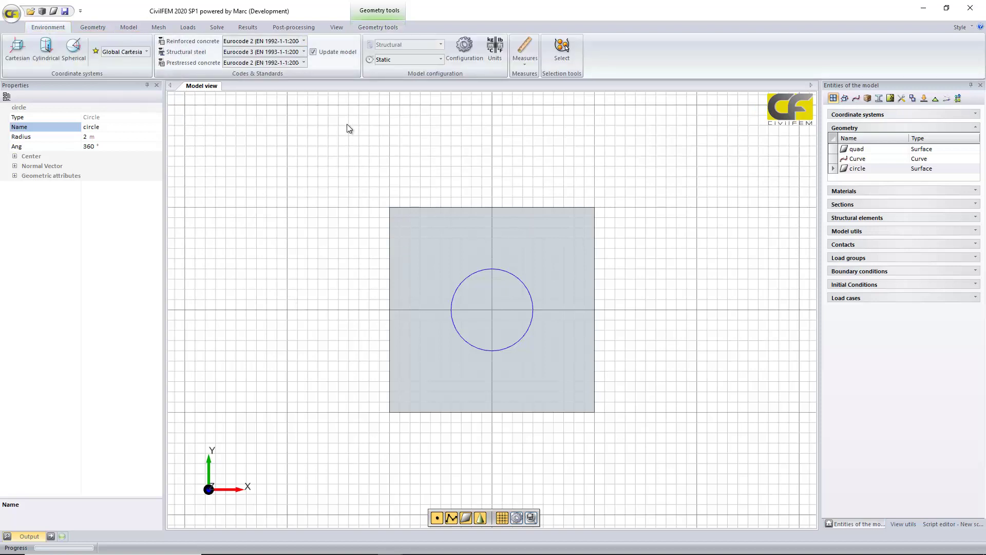
left_click(95, 28)
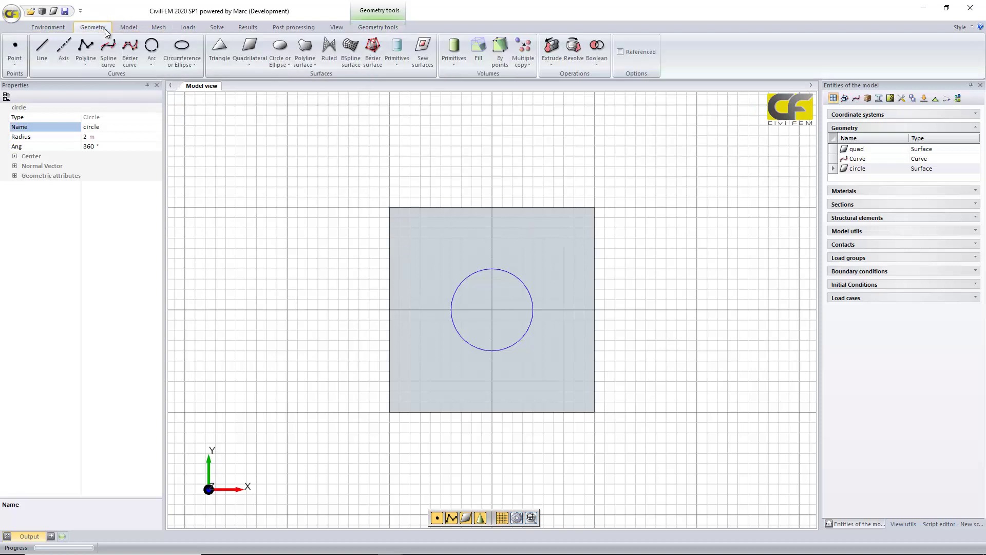
Boolean-subtract circle from quad, naming the result quad_hole.
left_click(549, 63)
left_click(595, 60)
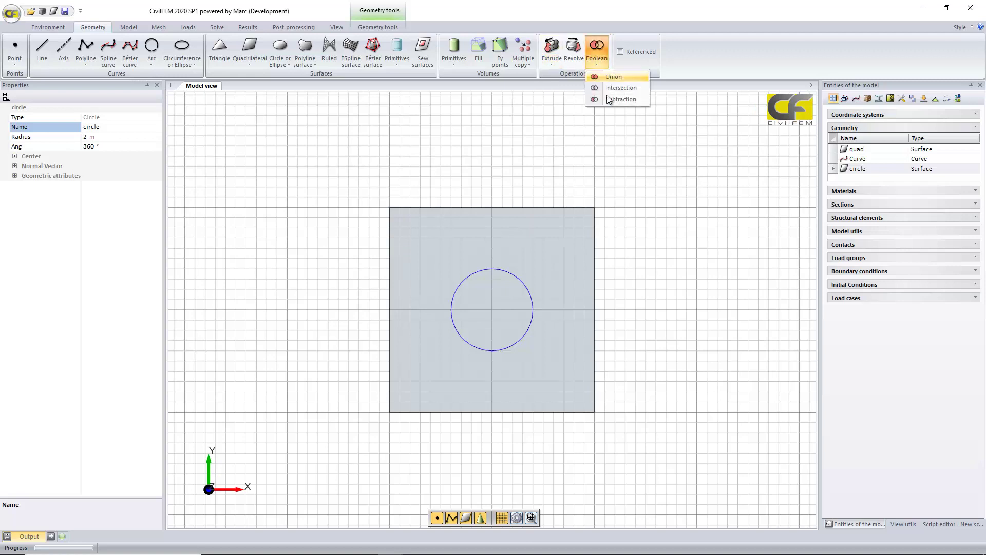
left_click(611, 100)
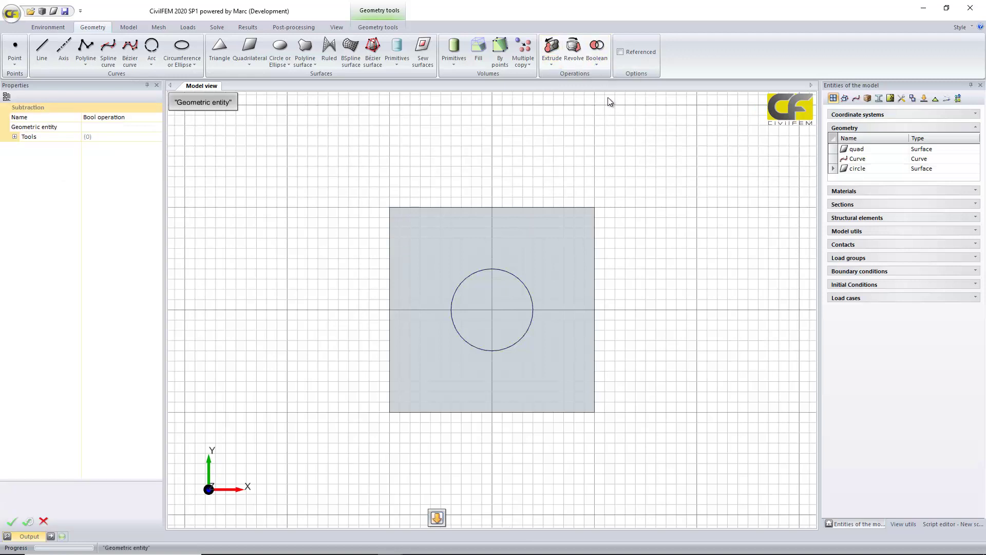
left_click(531, 227)
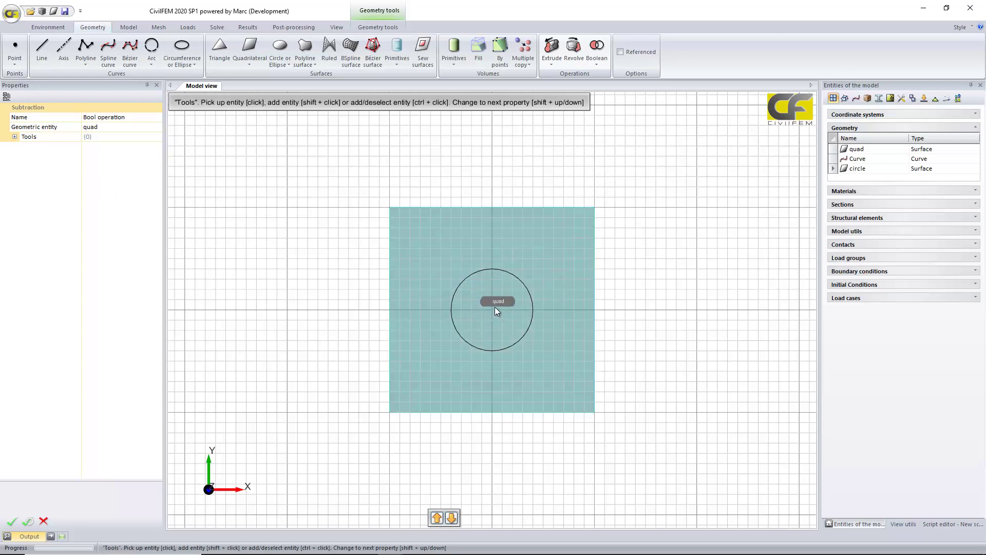
left_click(863, 168)
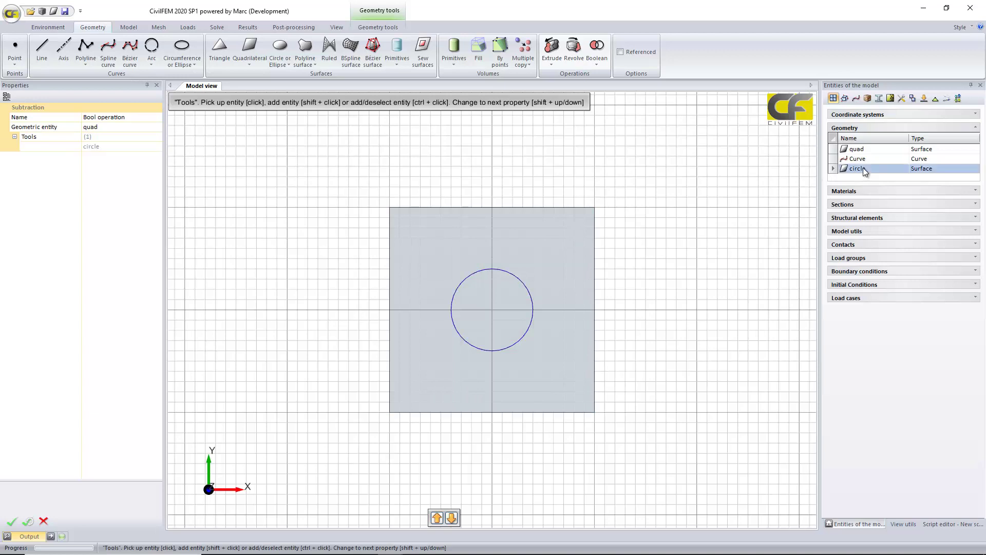
left_click(134, 116)
type("quad_hole")
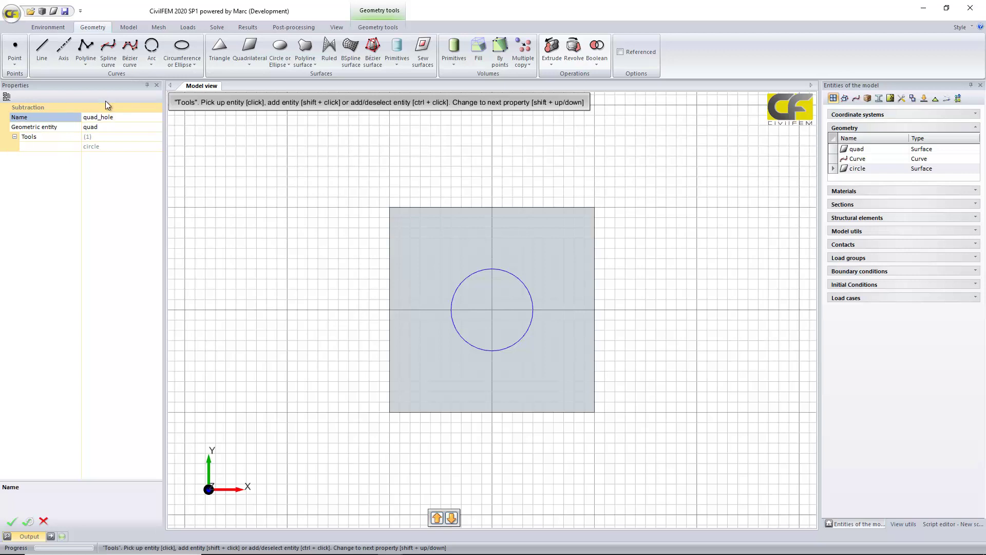
left_click(11, 521)
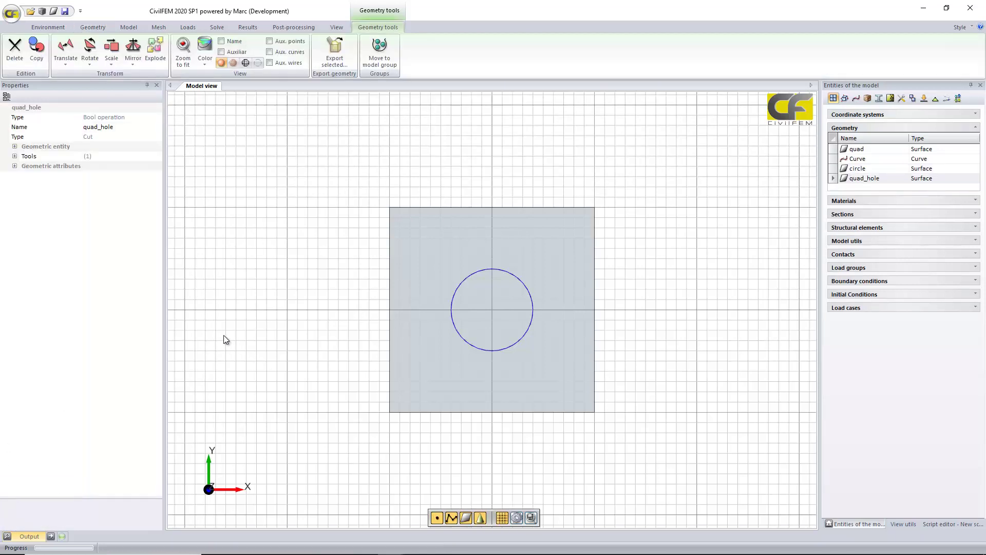
Switch to shaded display and orbit to an oblique view of the holed plate.
left_click(830, 137)
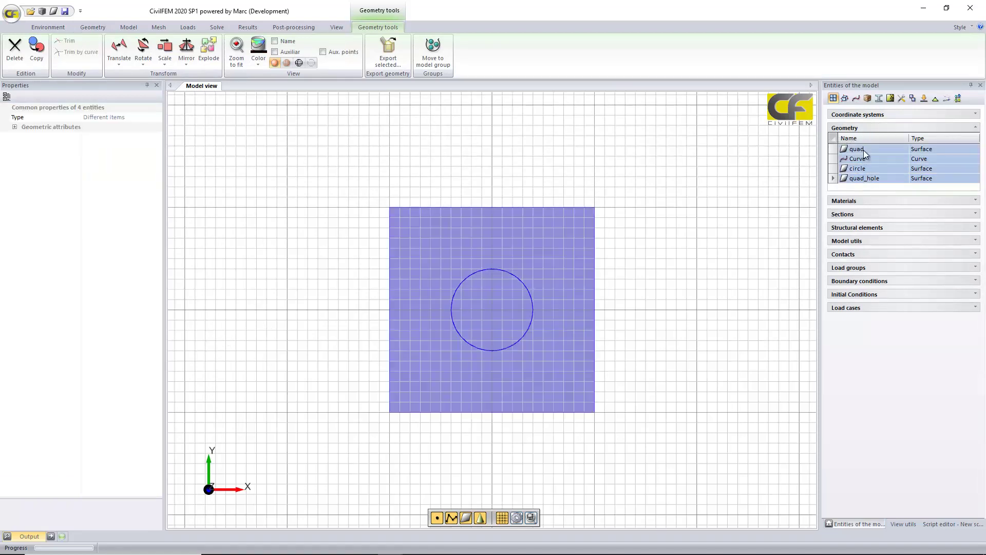
left_click(865, 148)
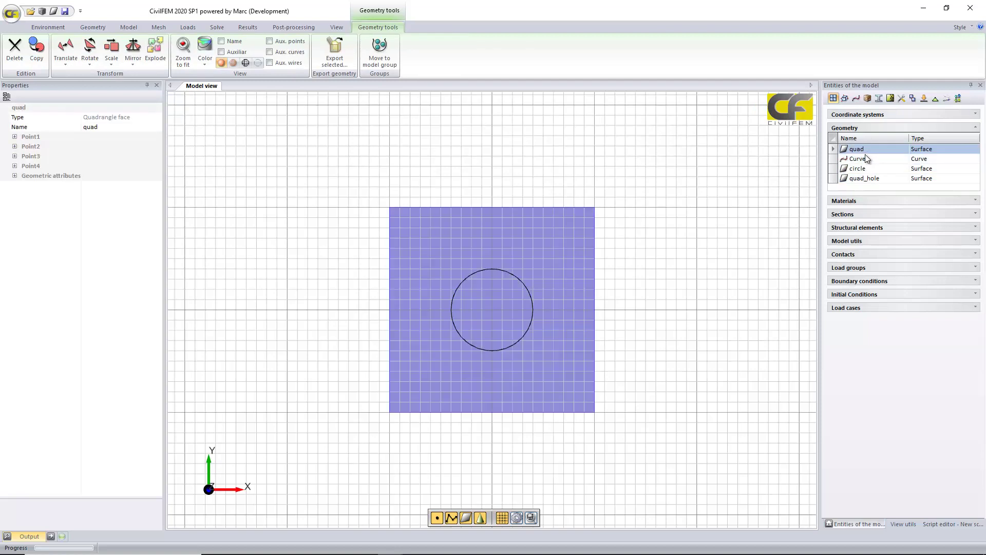
left_click(864, 169, "ctrl")
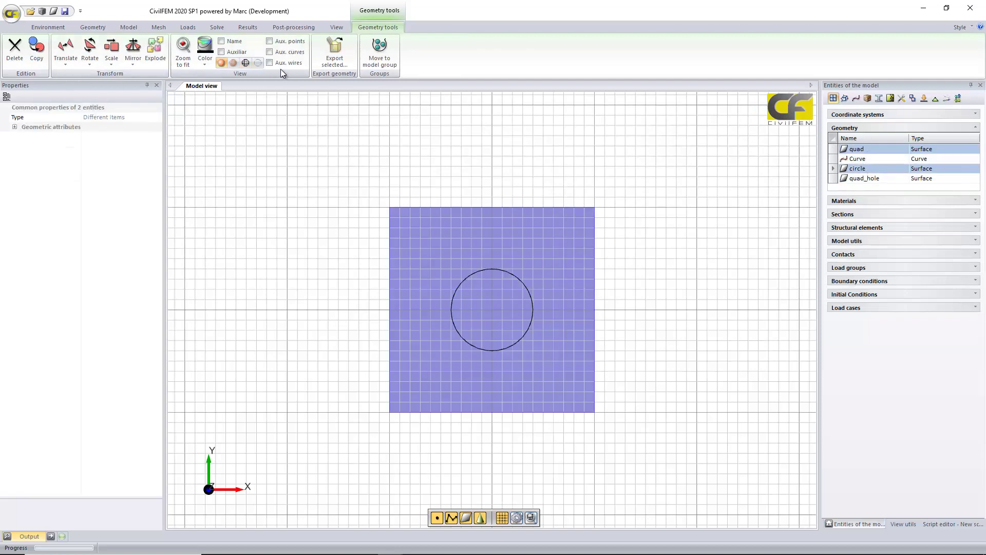
left_click(259, 63)
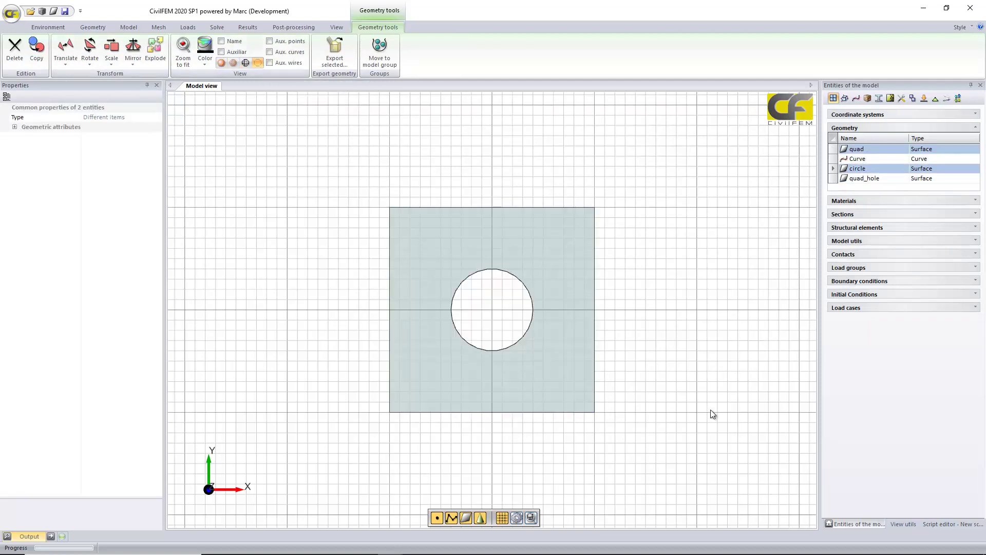
left_click(713, 387)
middle_click_drag(713, 388, 704, 337)
Extrude quad_hole by path length along Curve into volume Ext_slab-quad_hole.
left_click(102, 28)
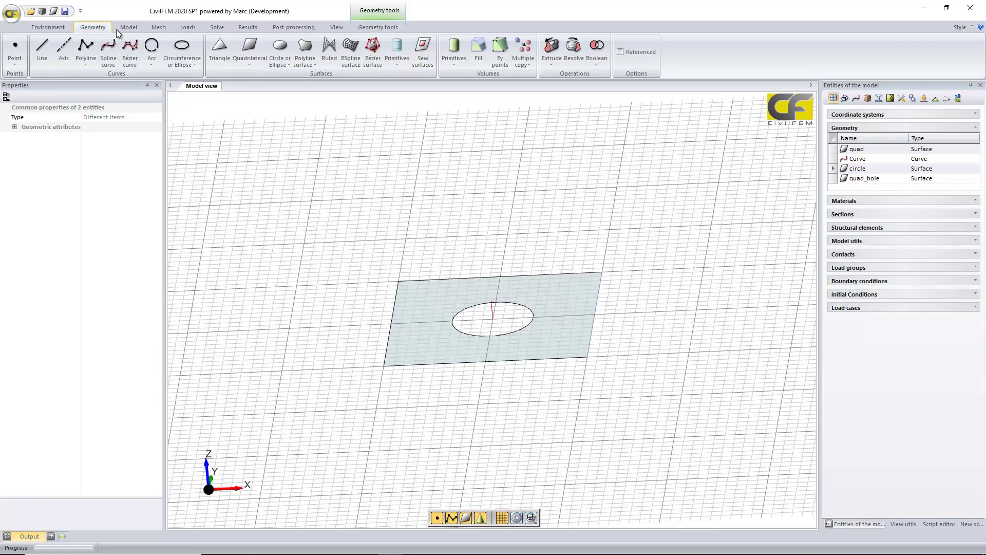
left_click(552, 59)
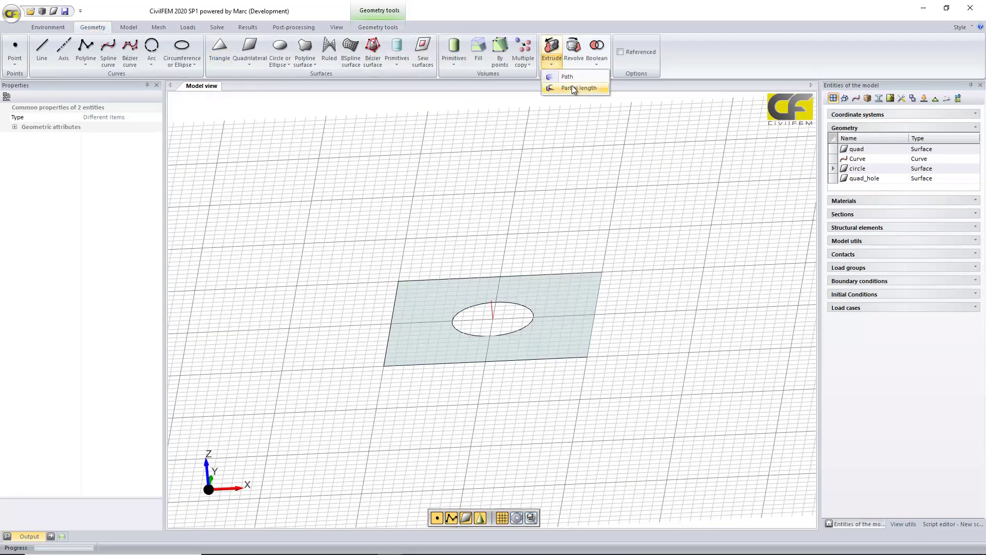
left_click(574, 88)
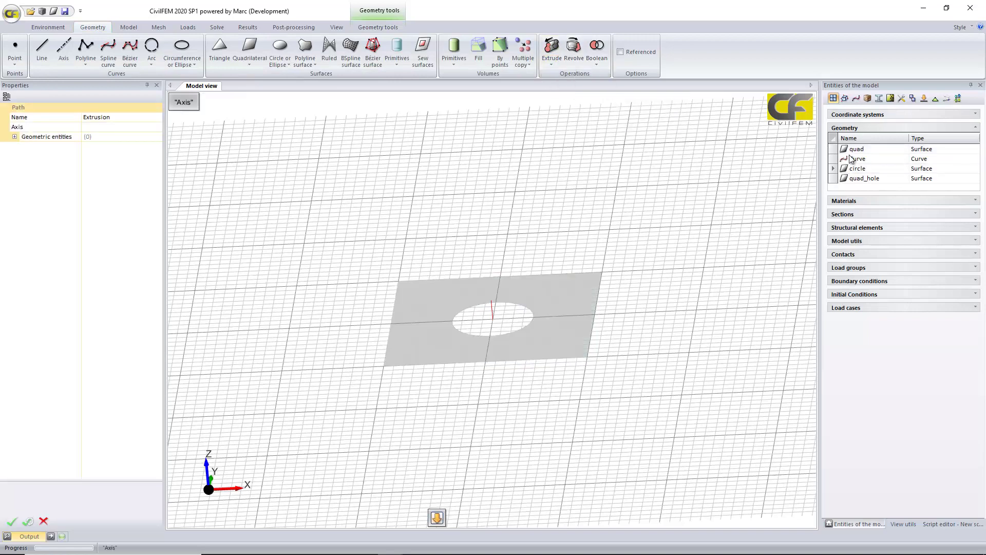
left_click(852, 160)
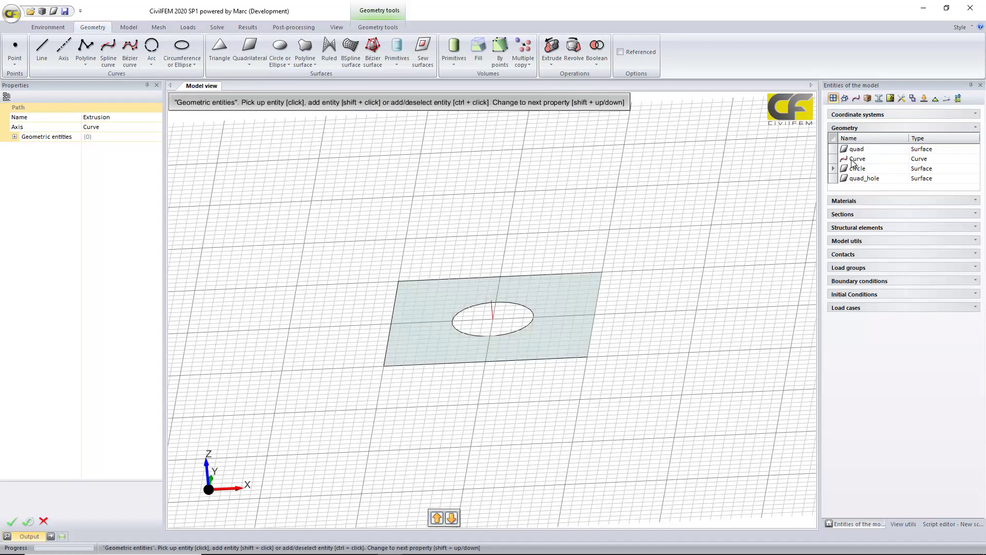
left_click(548, 328)
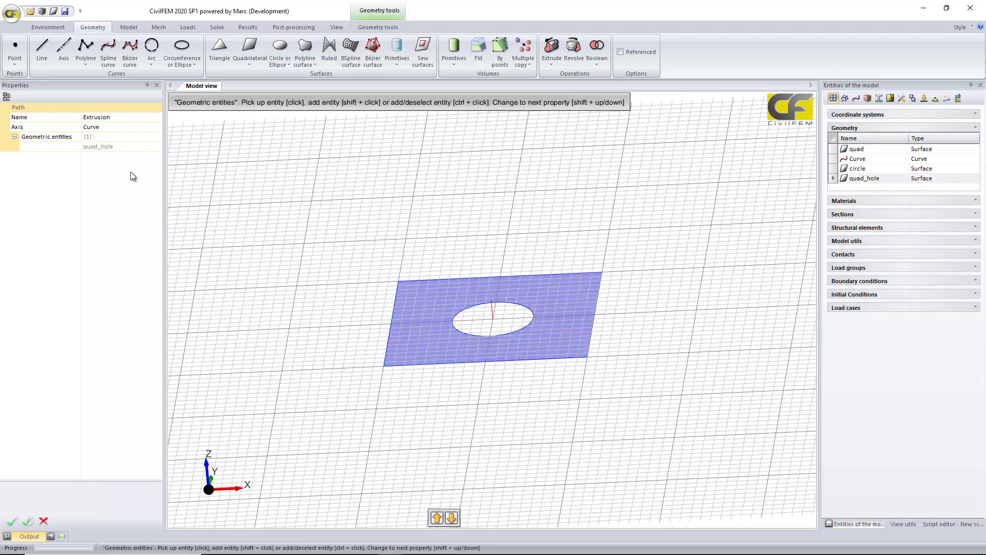
left_click(58, 119)
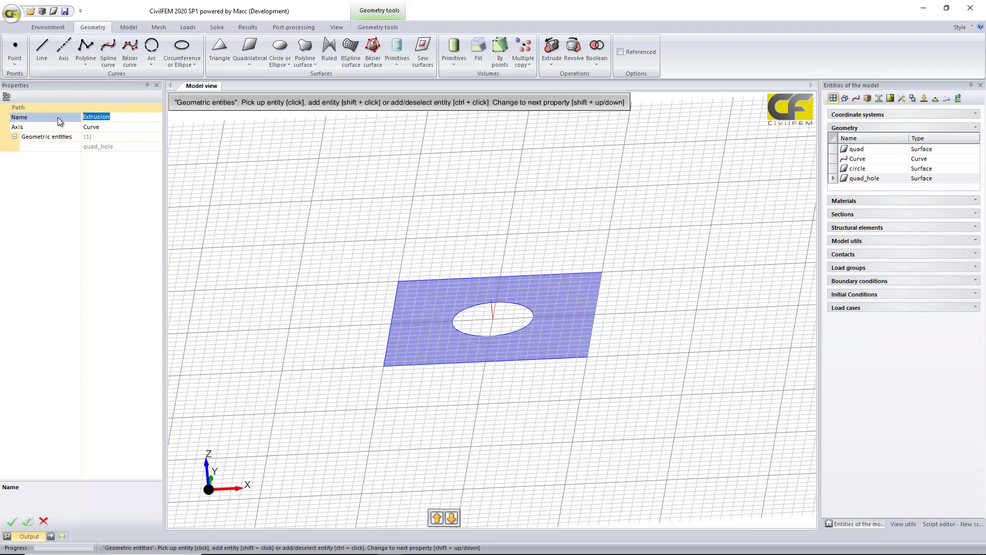
type("Ext_slab-quad_hole")
left_click(12, 521)
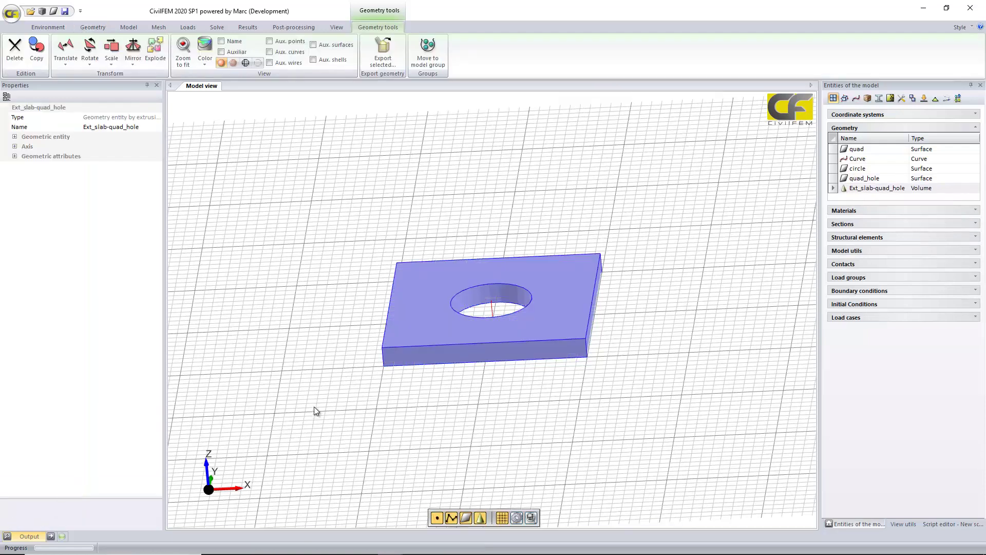
Hide the background grid and tilt the view onto the holed slab.
middle_click_drag(522, 381, 550, 425)
scroll(509, 399, "up", 5)
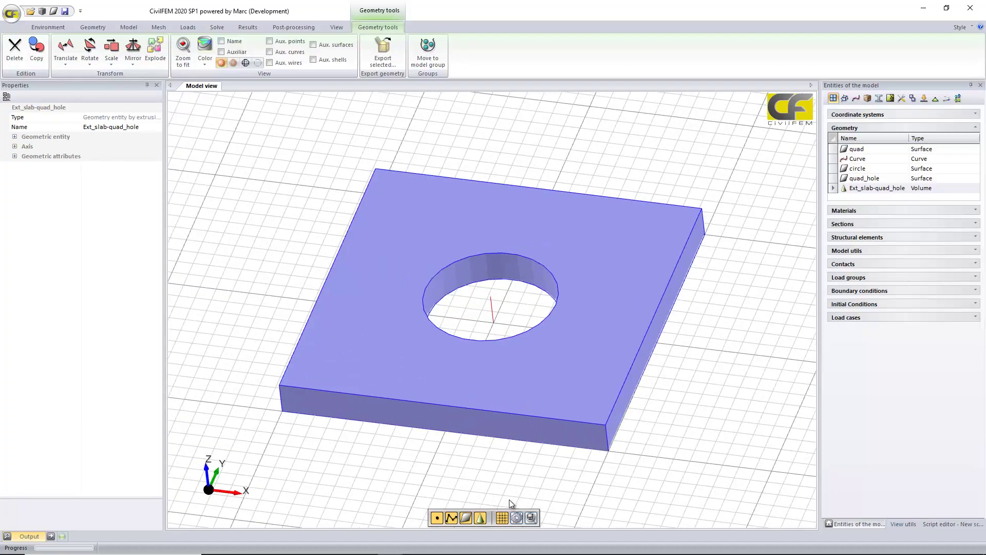
left_click(502, 517)
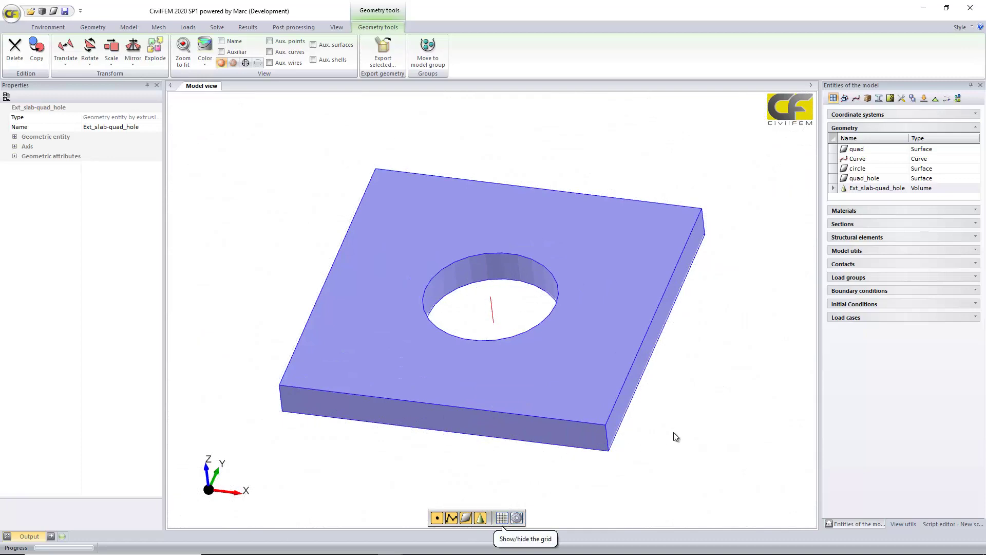
mouse_move(685, 442)
middle_mouse_down()
mouse_move(709, 399)
mouse_move(701, 431)
middle_mouse_up()
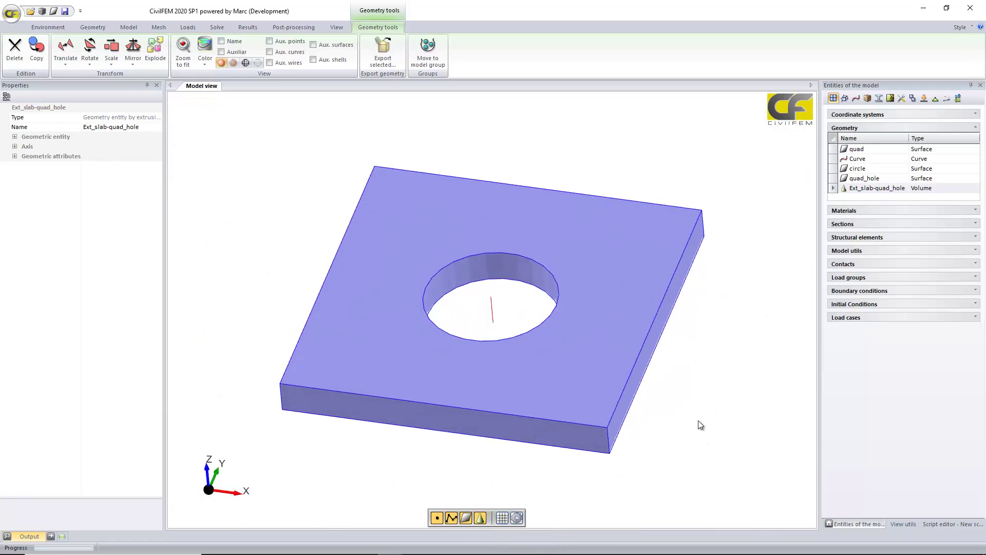
Extrude the circle by path length along Curve into a plug filling the hole.
left_click(92, 27)
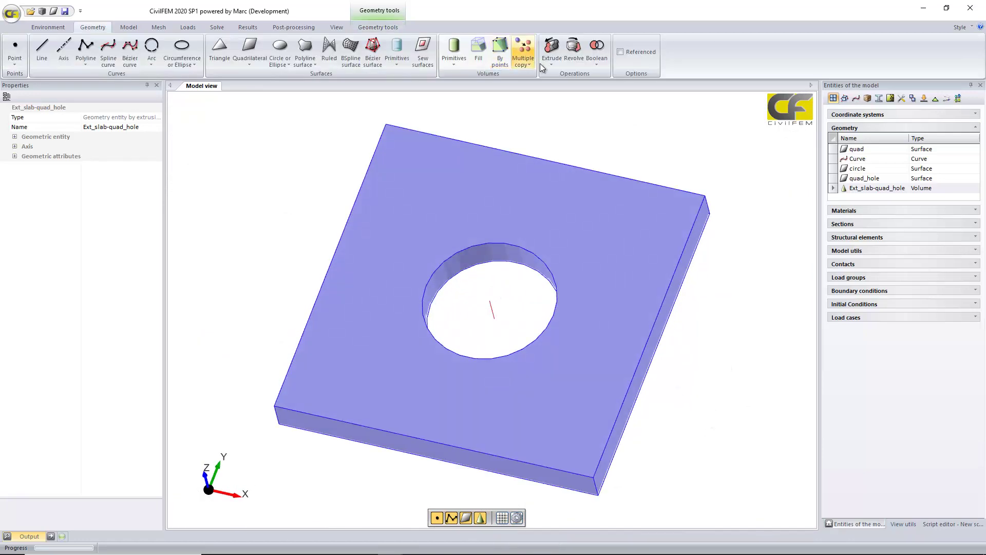
left_click(551, 62)
left_click(562, 79)
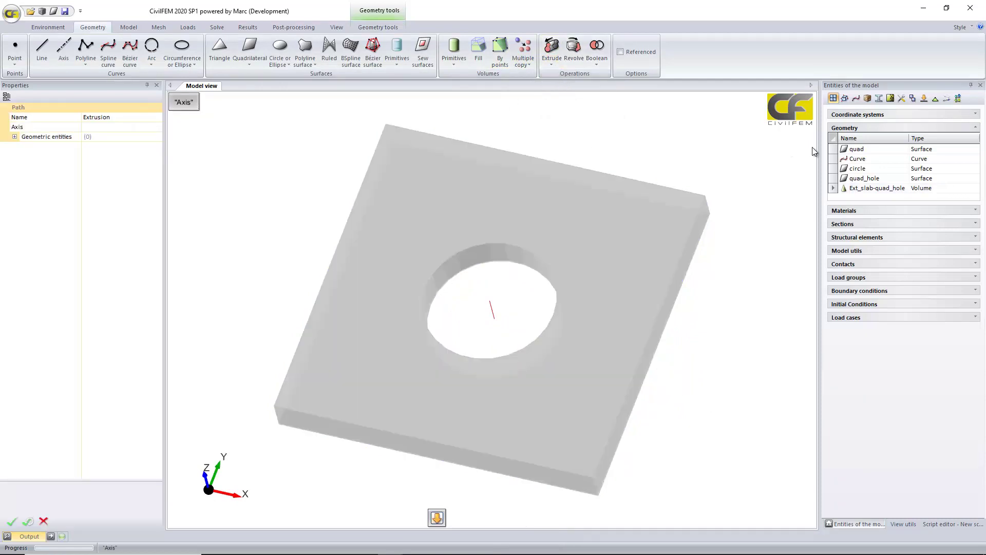
left_click(863, 159)
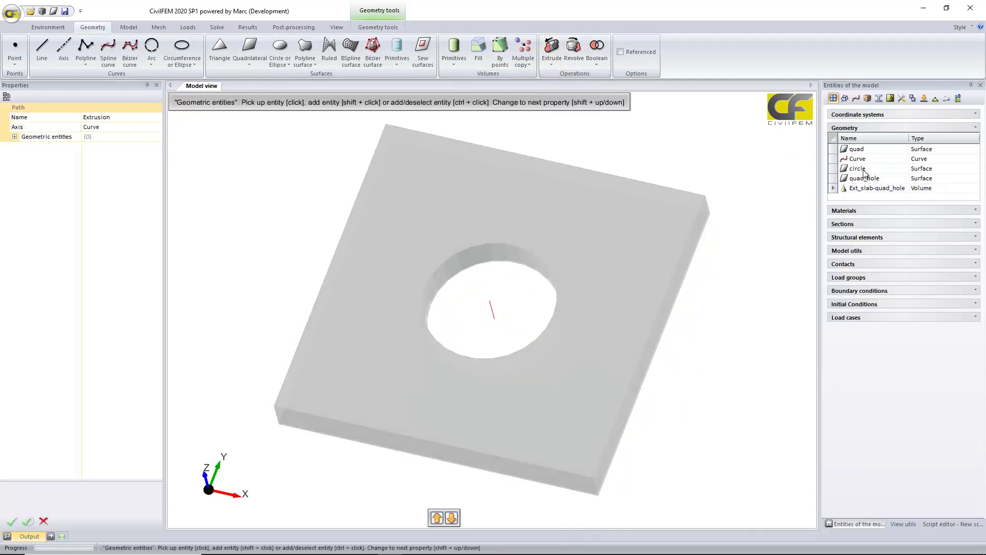
left_click(858, 169)
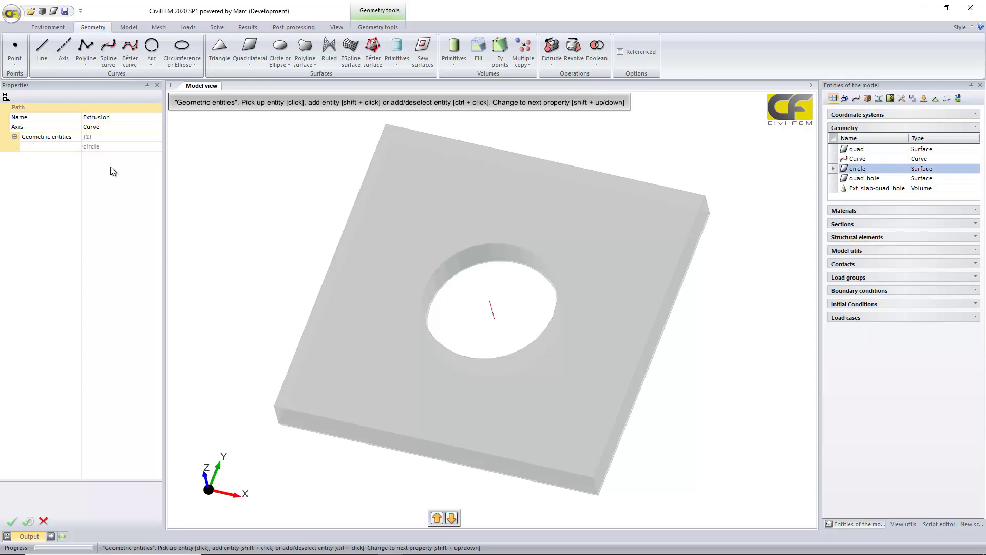
key("Return")
middle_click_drag(254, 244, 251, 289)
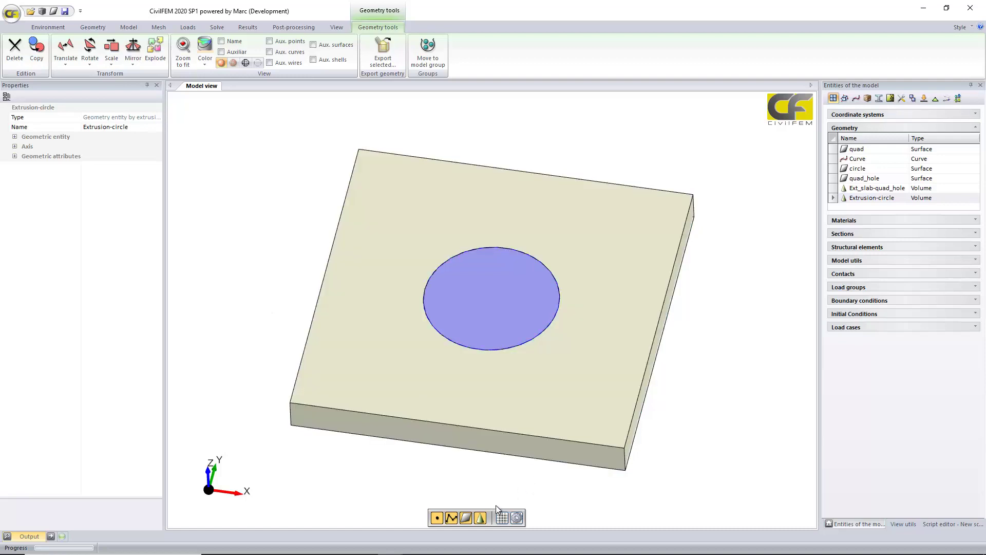
middle_click_drag(497, 507, 511, 423)
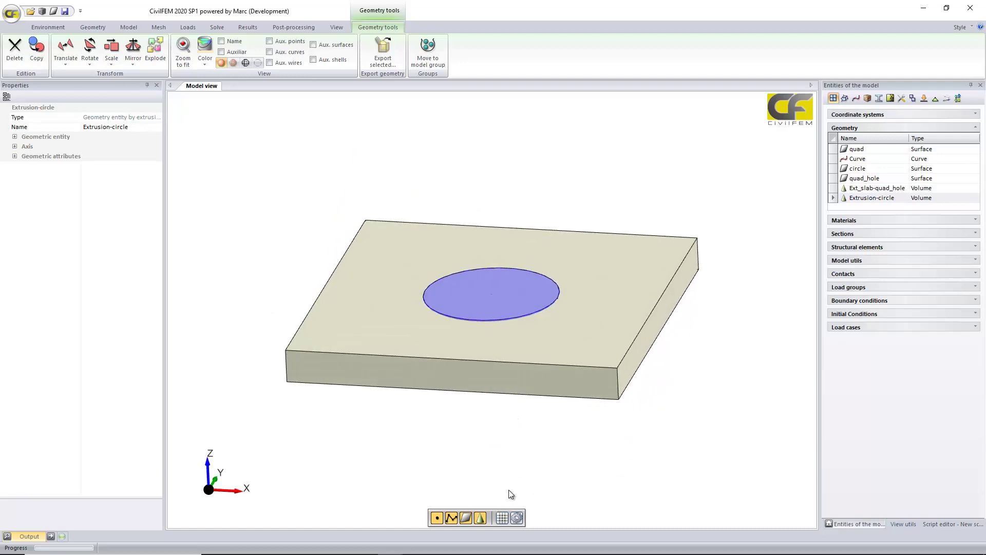
Show the grid, rename the disc volume Ext_slab, and shorten the slab volume's name.
left_click(502, 518)
left_click(126, 129)
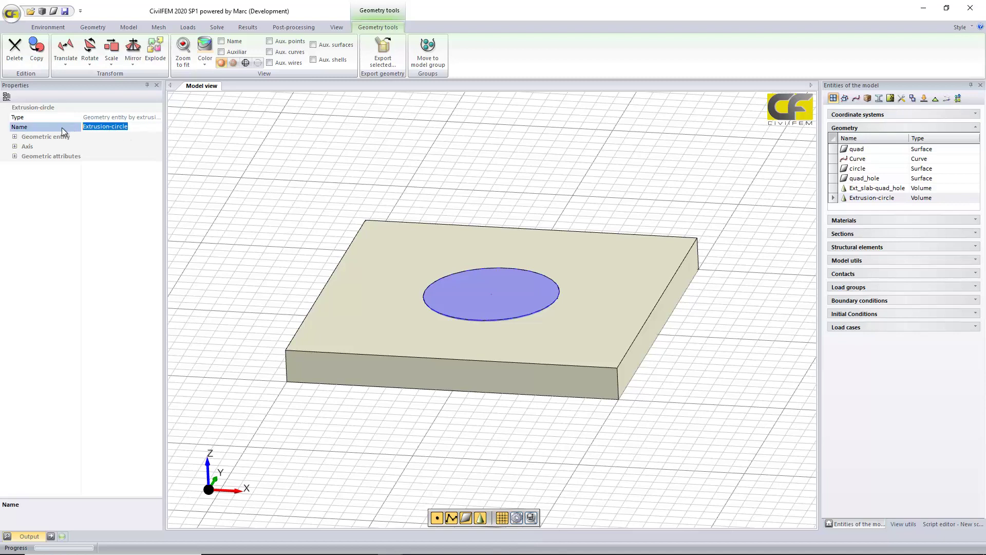
type("Ext_slab")
key("Return")
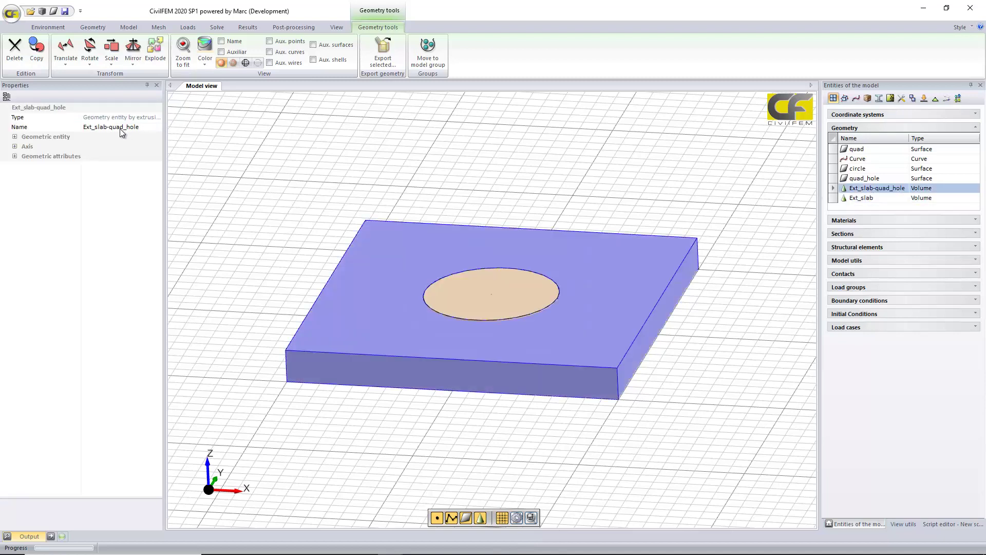
left_click_drag(116, 127, 108, 128)
key("BackSpace")
key("BackSpace")
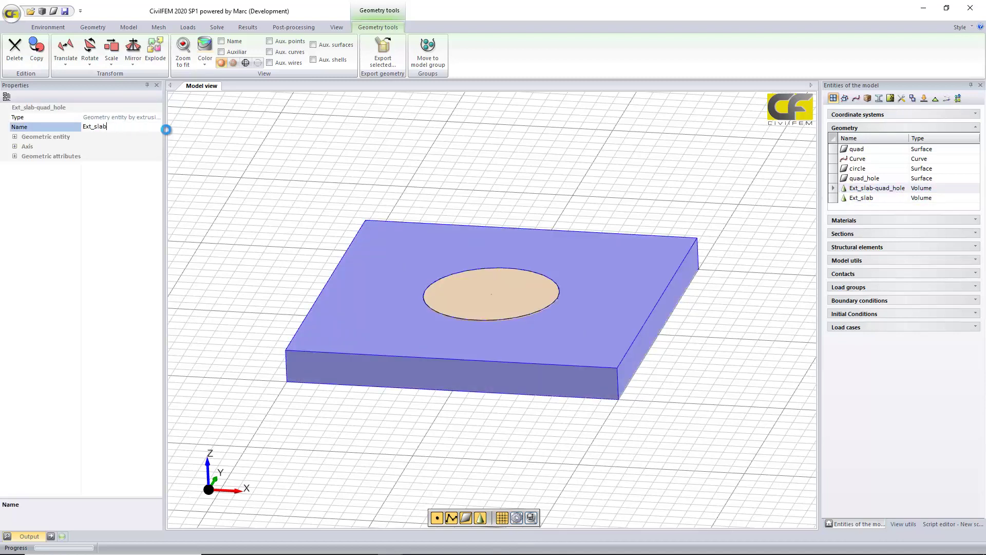
key("Return")
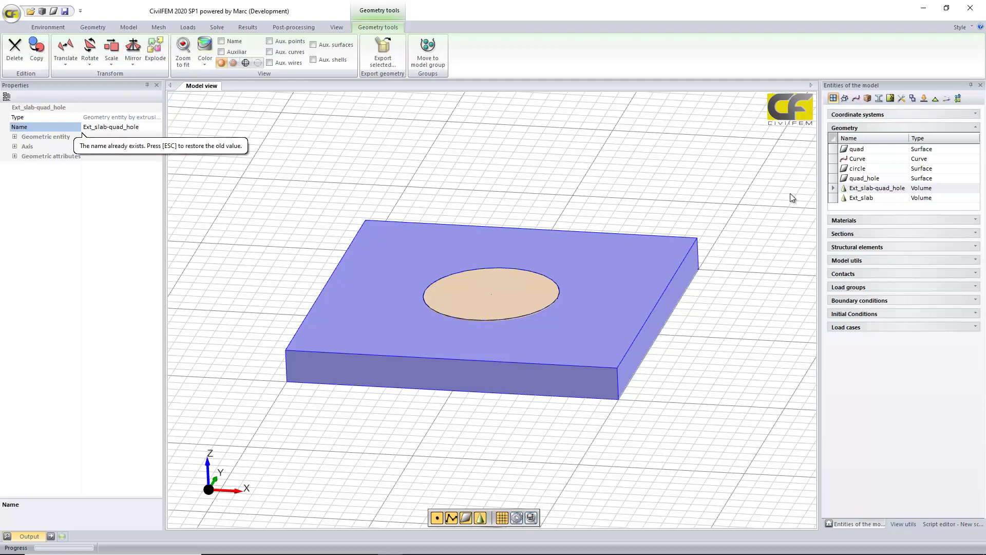
Select the slab and INt_slab disc volumes and start exploding geometry.
left_click(866, 198)
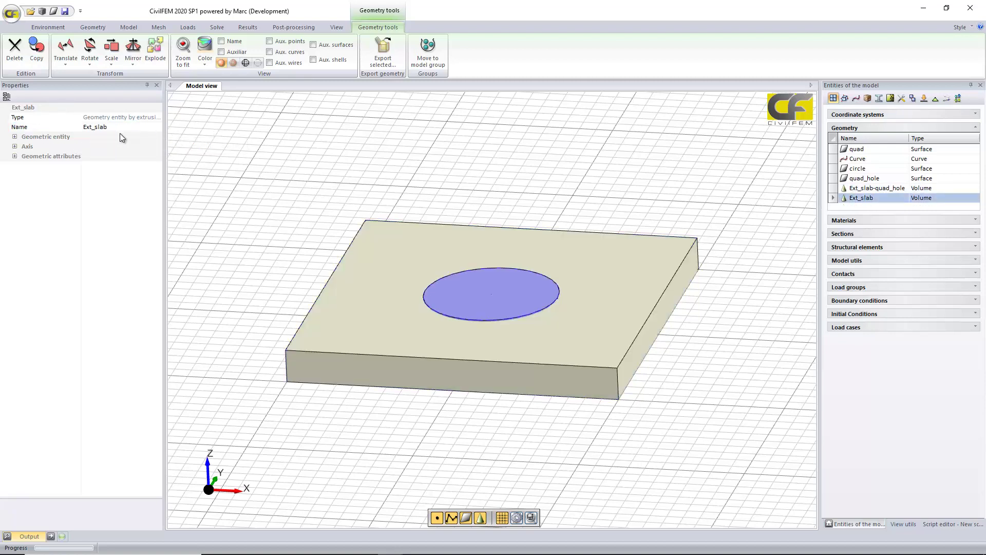
left_click(835, 187)
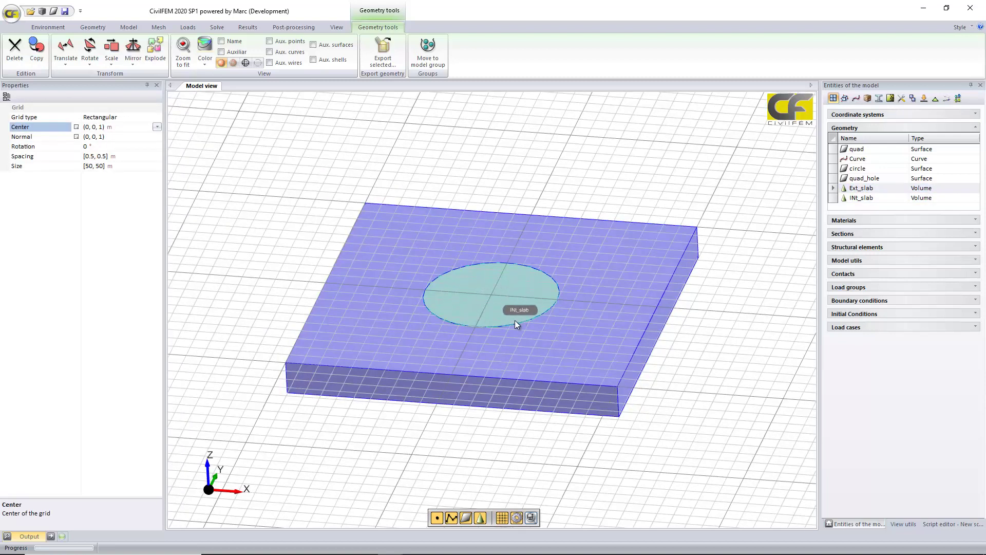
left_click(489, 304)
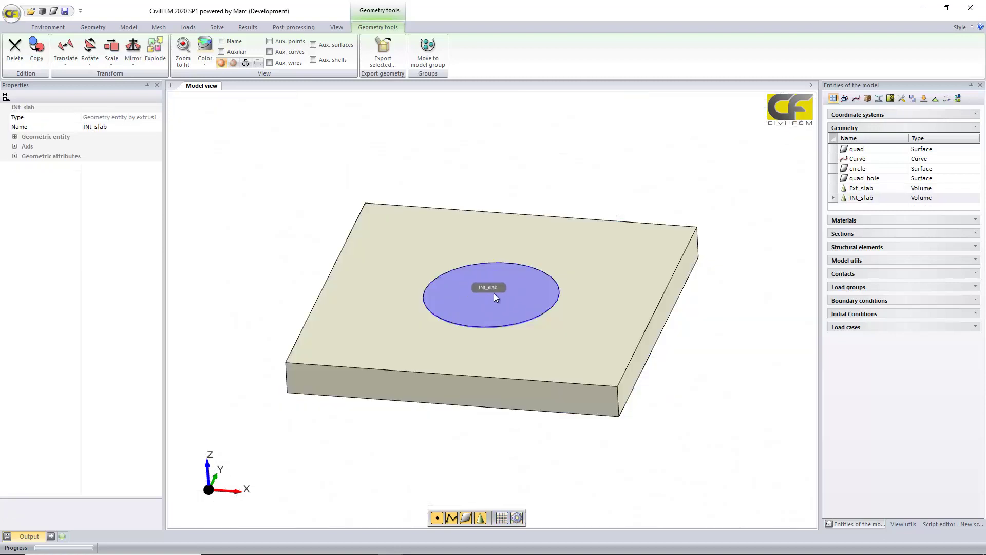
scroll(494, 294, "up", 2)
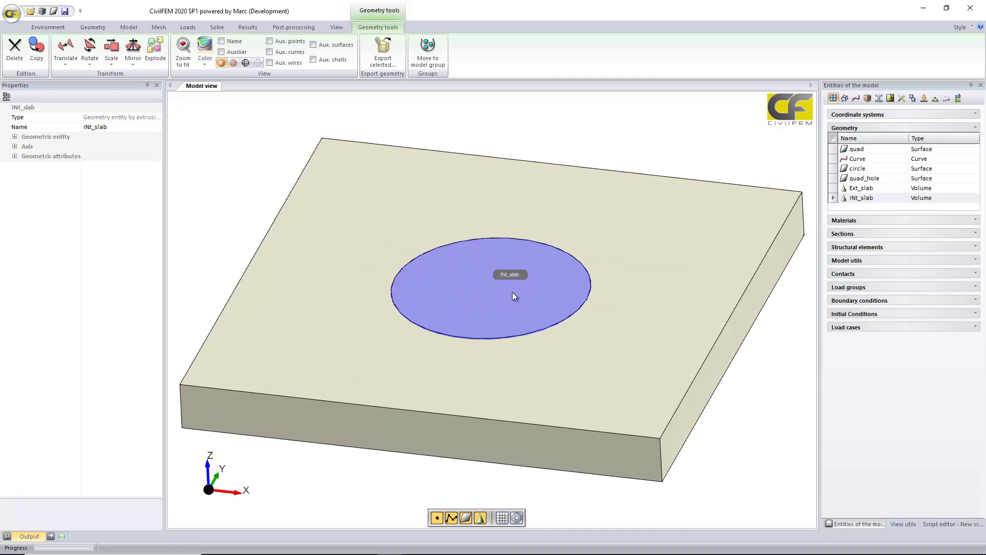
left_click(154, 49)
Explode INt_slab into faces and hide the disc volume.
left_click(119, 117)
left_click(157, 116)
left_click(135, 158)
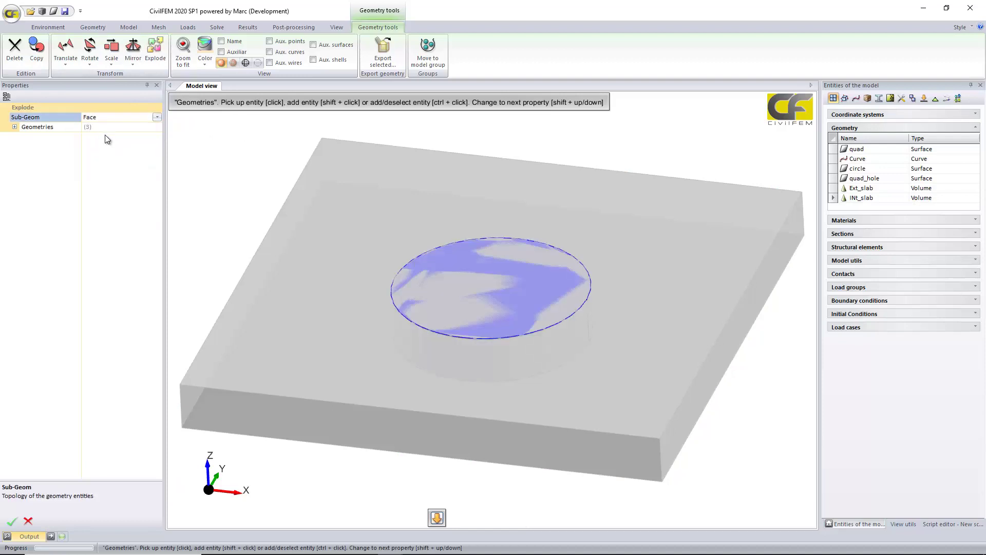
left_click(12, 521)
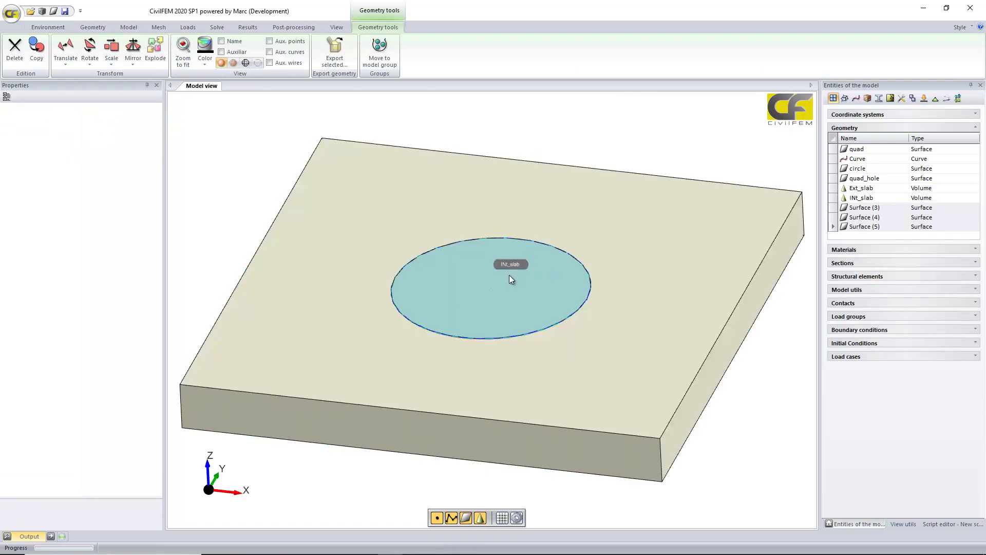
left_click(501, 279)
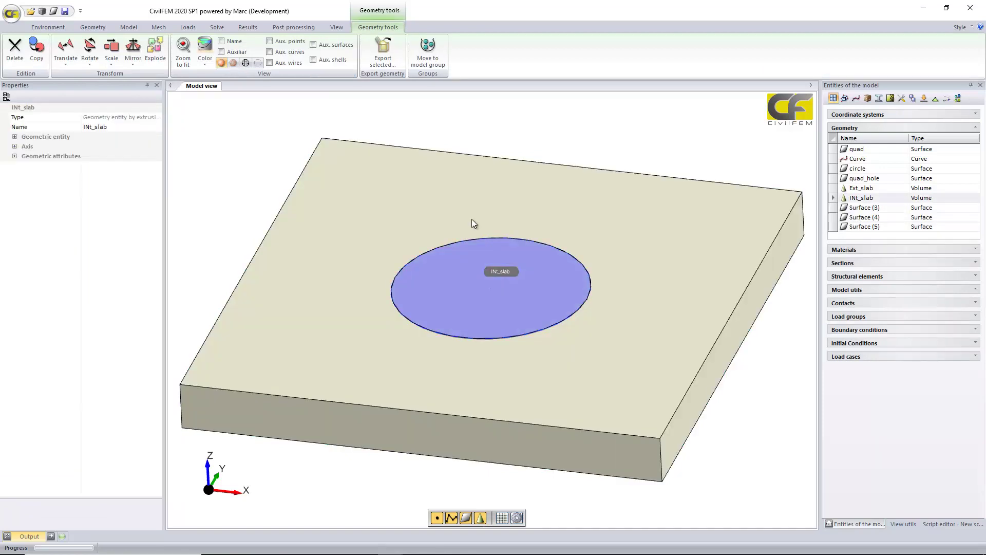
left_click(261, 63)
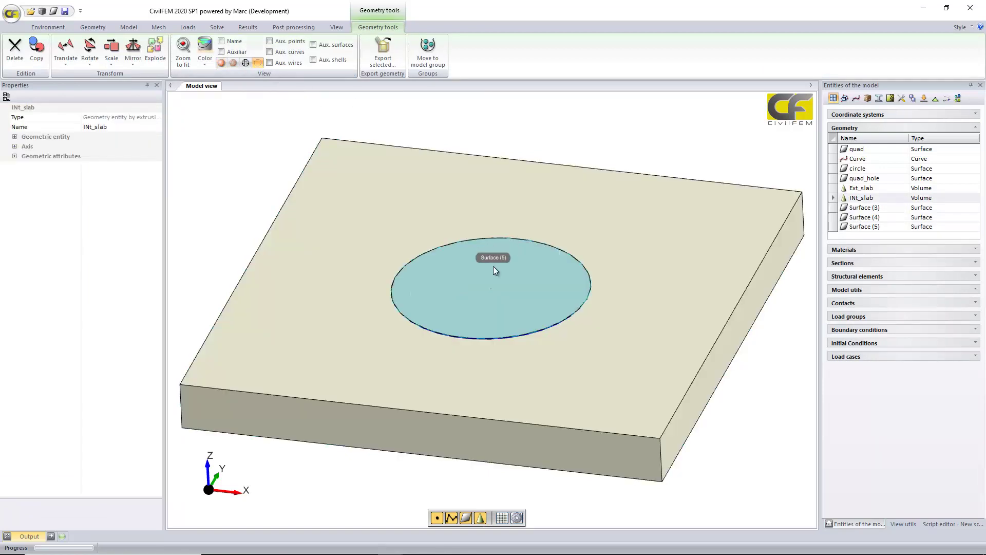
Delete Surface (3) and Surface (4), and rename Surface (5) to bot_cyl.
left_click(493, 267)
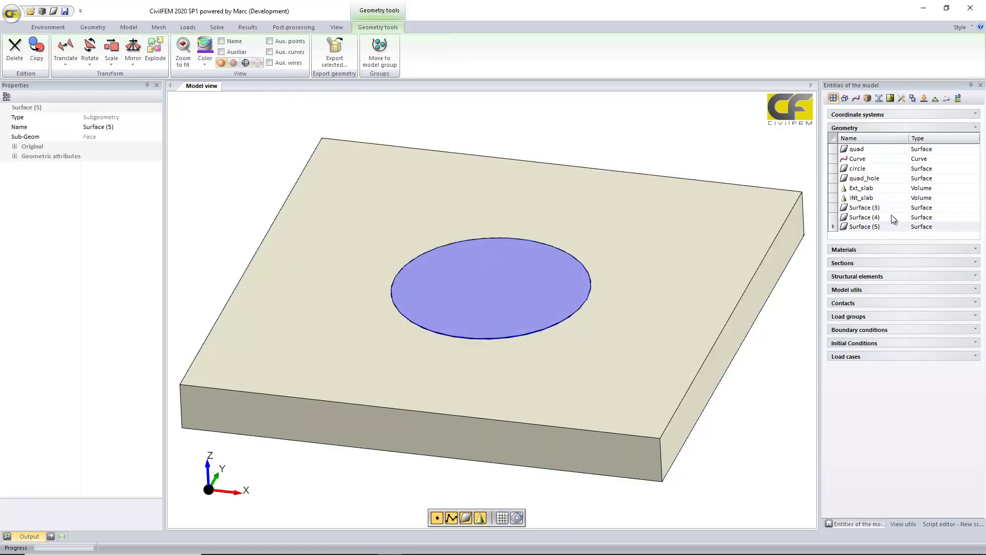
left_click(879, 208)
left_click(874, 218, "ctrl")
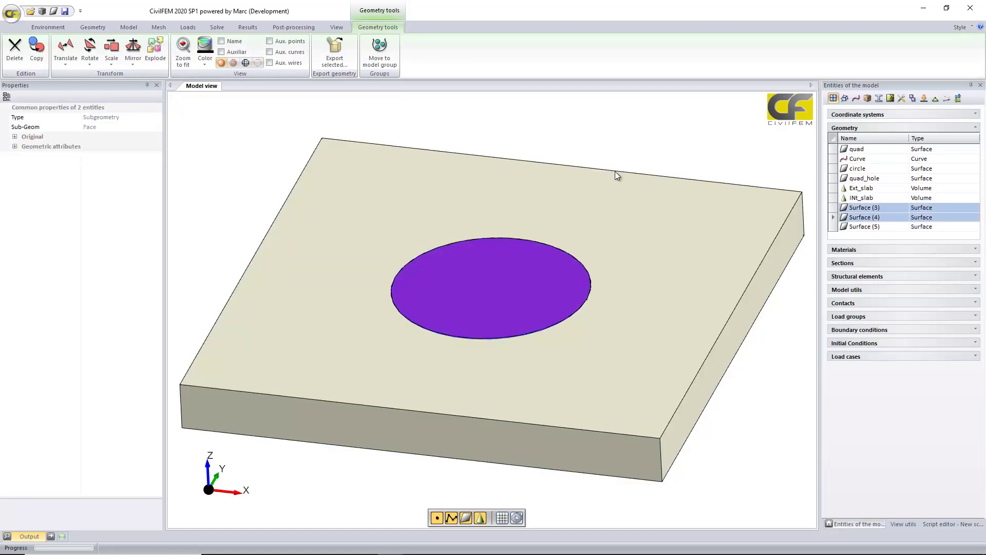
left_click(21, 59)
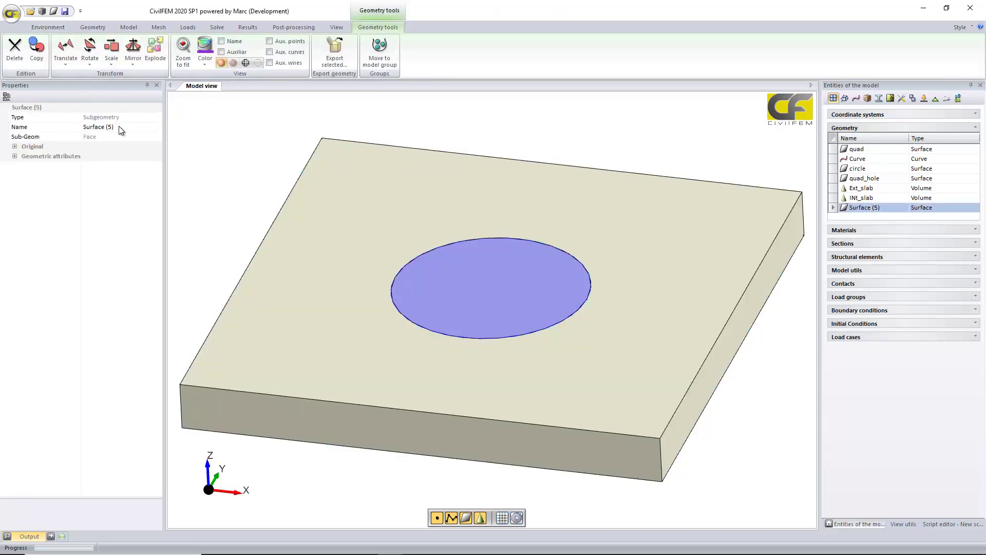
left_click(118, 127)
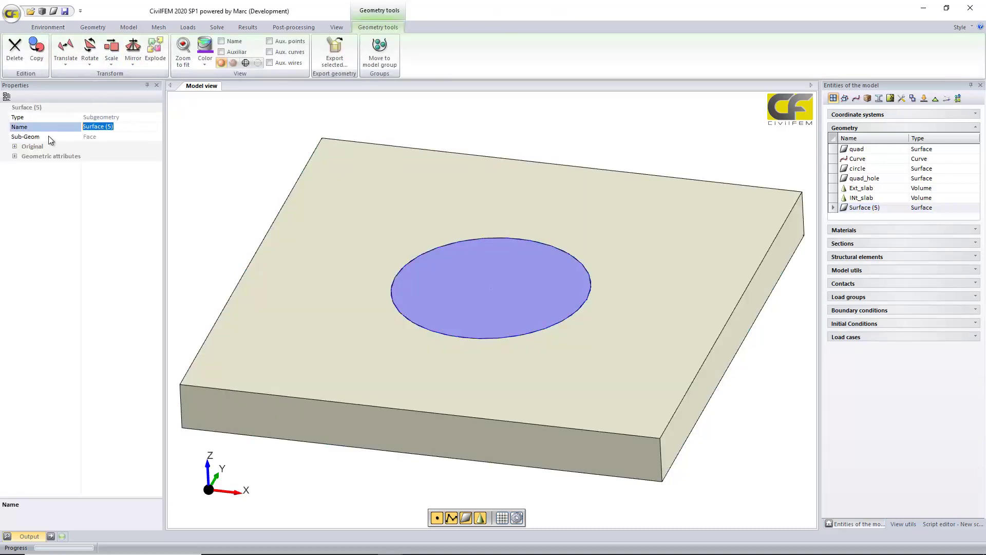
type("bot_cyl")
key("Return")
left_click(90, 26)
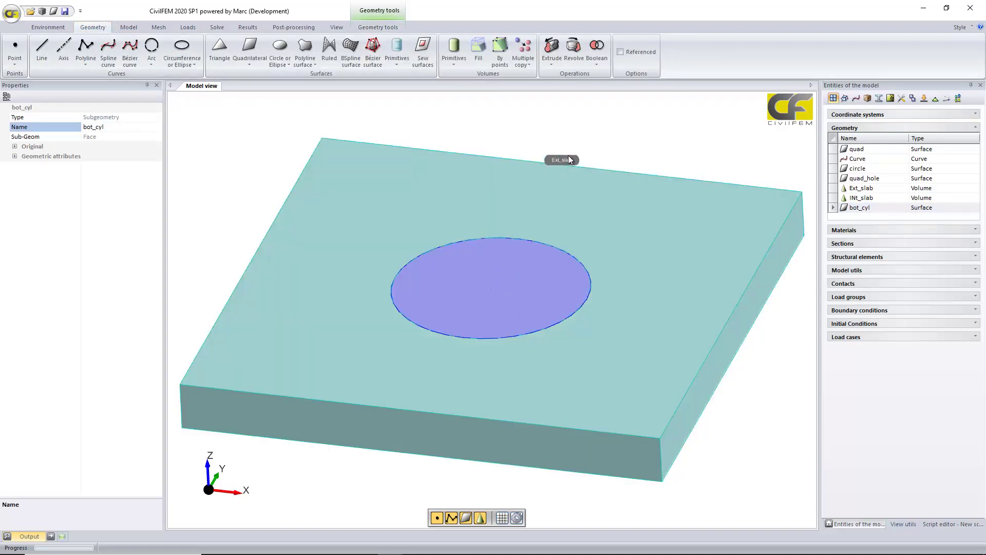
Extrude the bot_cyl face a partial length of 3 m along the Curve axis, creating Extrusion-bot_cyl.
left_click(555, 65)
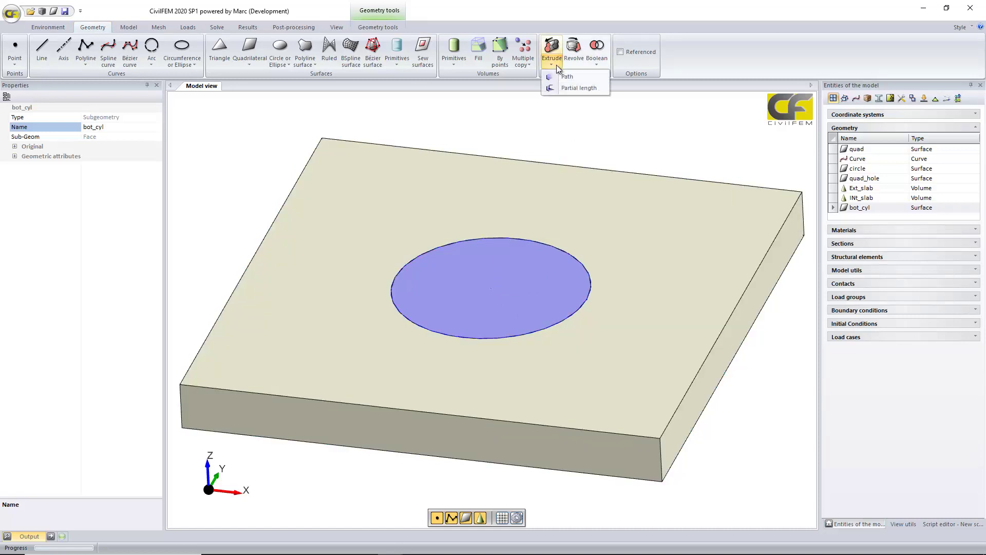
left_click(603, 89)
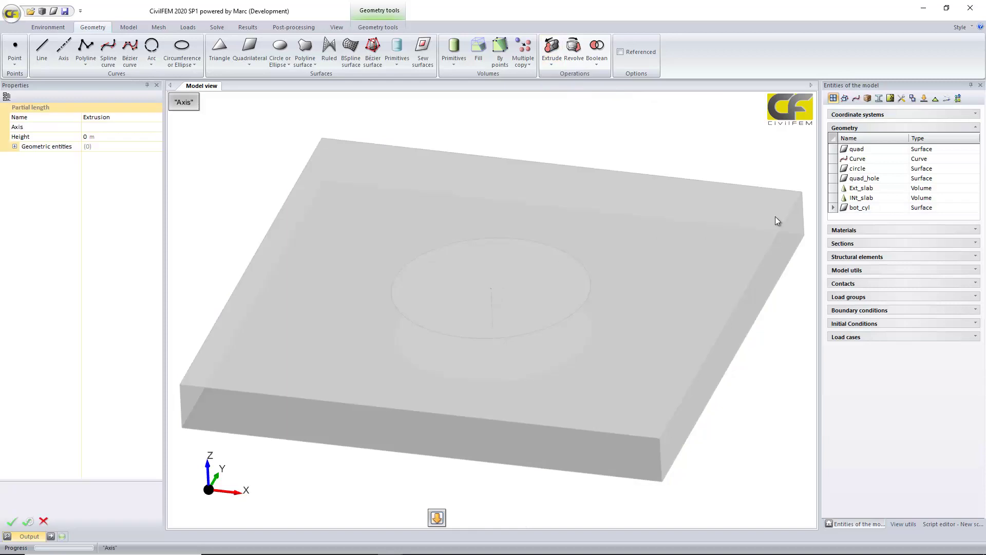
left_click(872, 160)
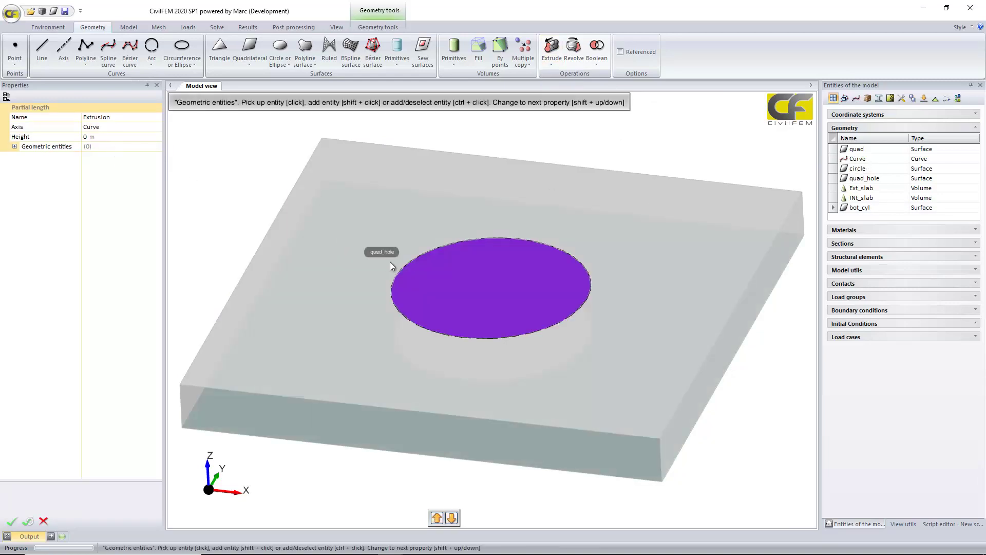
left_click(482, 302)
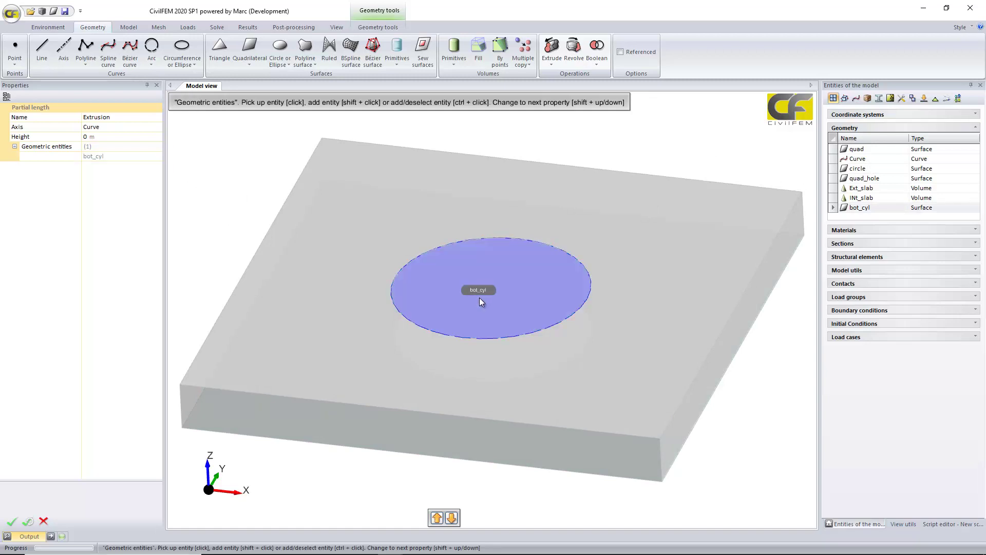
left_click(73, 140)
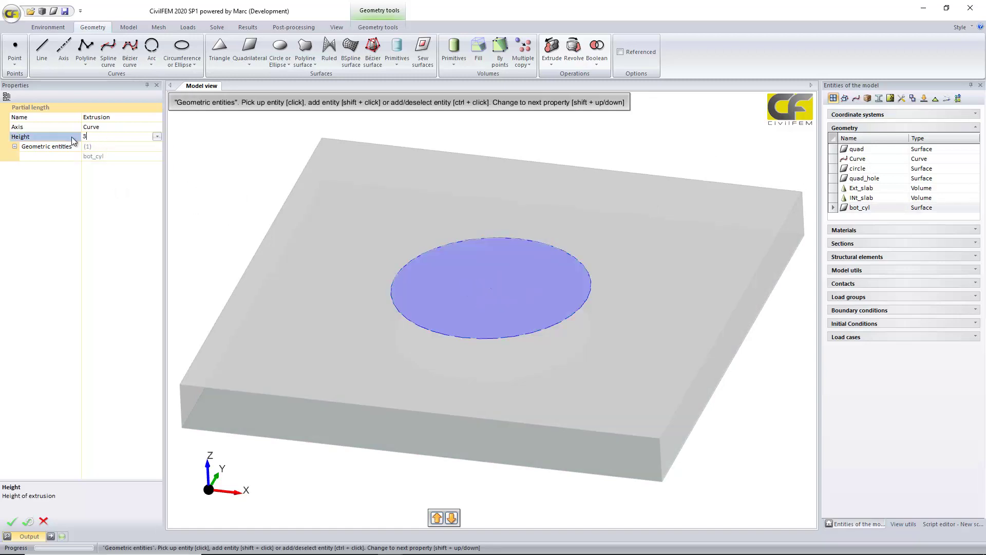
type("3")
left_click(14, 523)
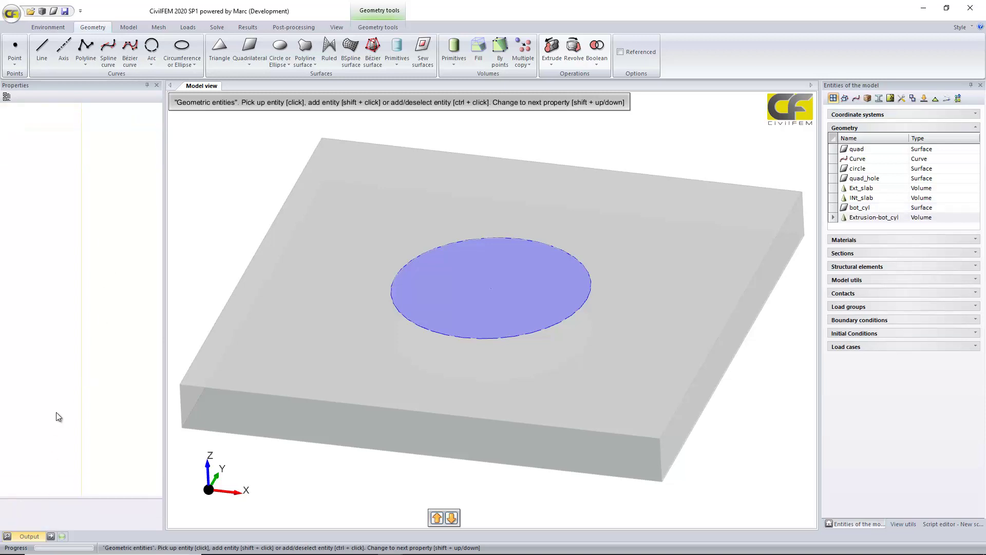
middle_click_drag(251, 183, 241, 116)
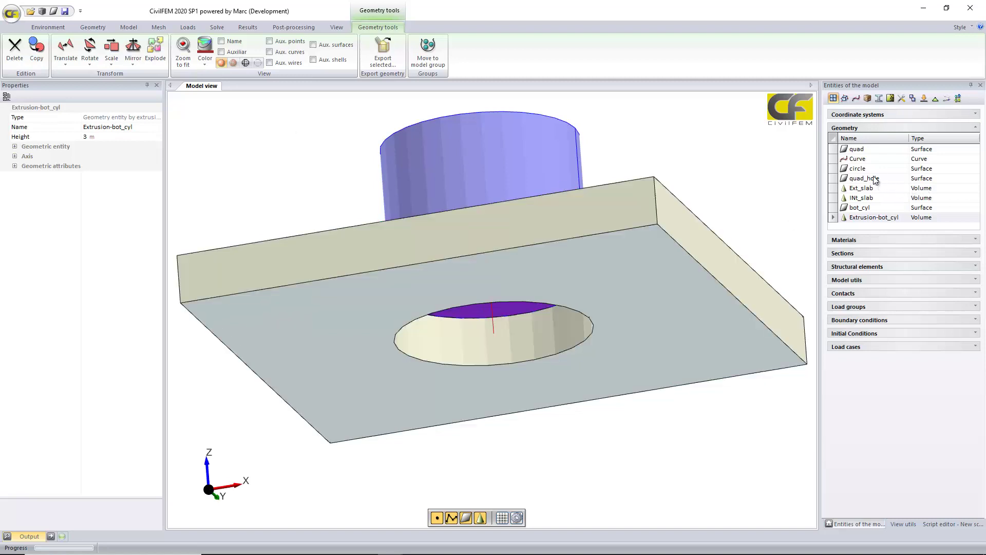
Hide all geometry, then show only the three volumes as a solid shaded model.
left_click(833, 139)
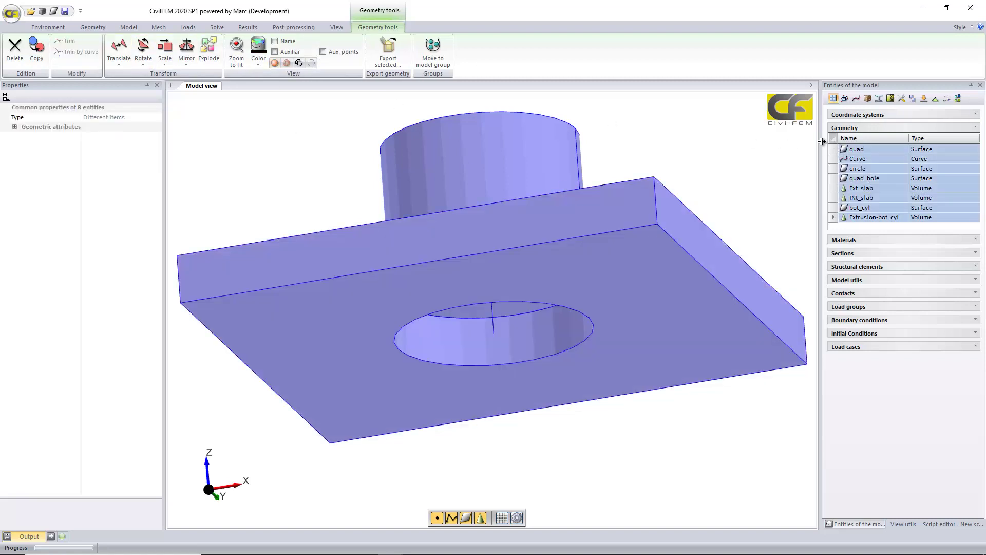
left_click(312, 62)
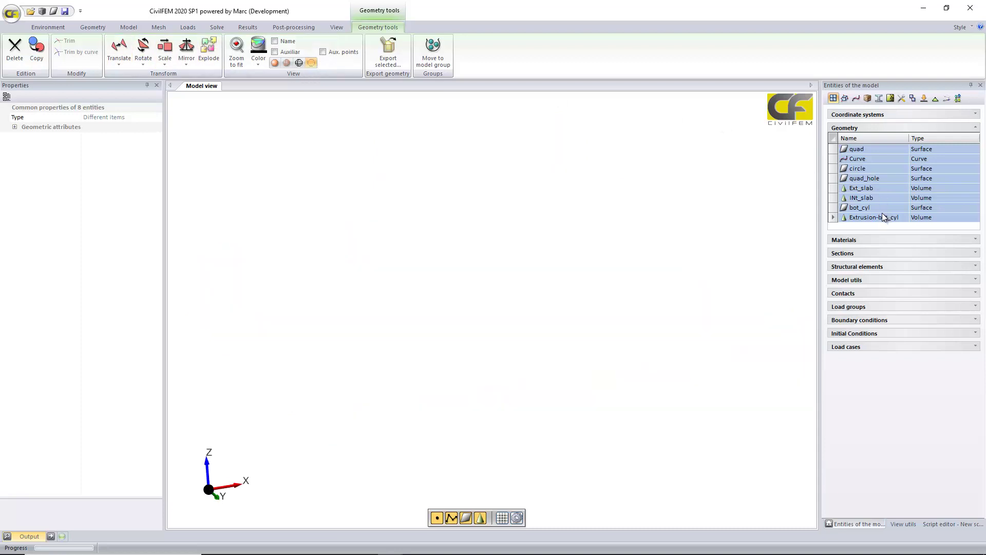
left_click(922, 139)
left_click(883, 199)
left_click(835, 217, "shift")
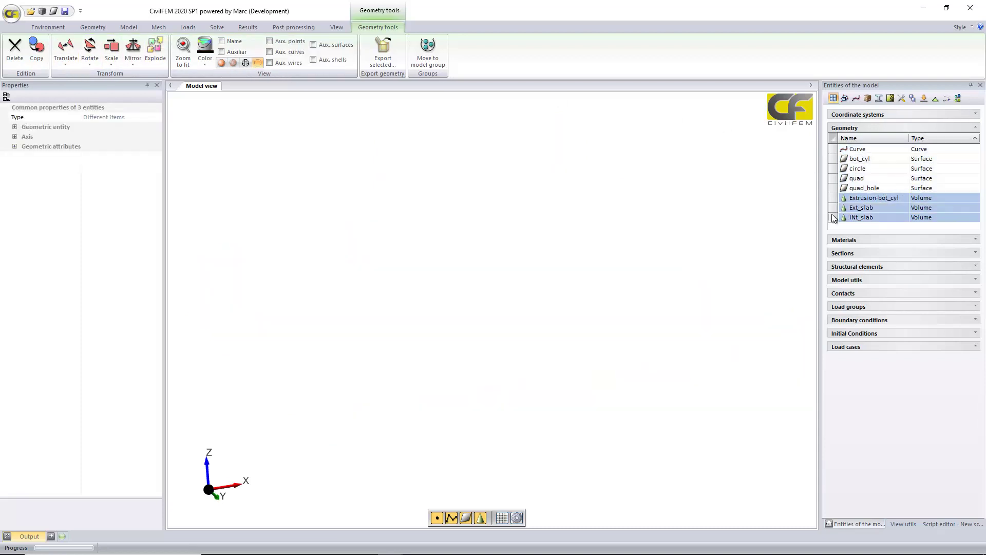
left_click(222, 63)
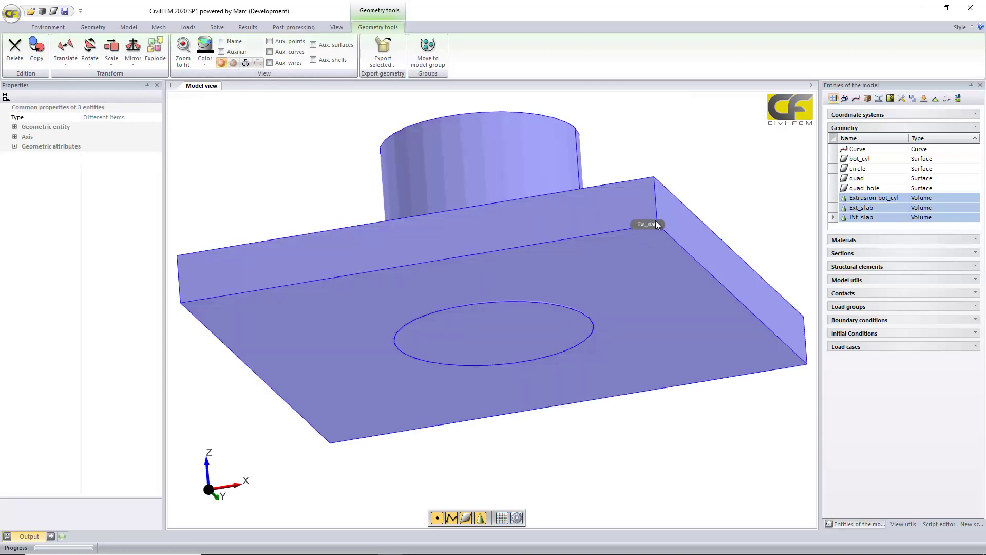
Clear the selection, view the model from above and select the cylindrical column.
left_click(682, 172)
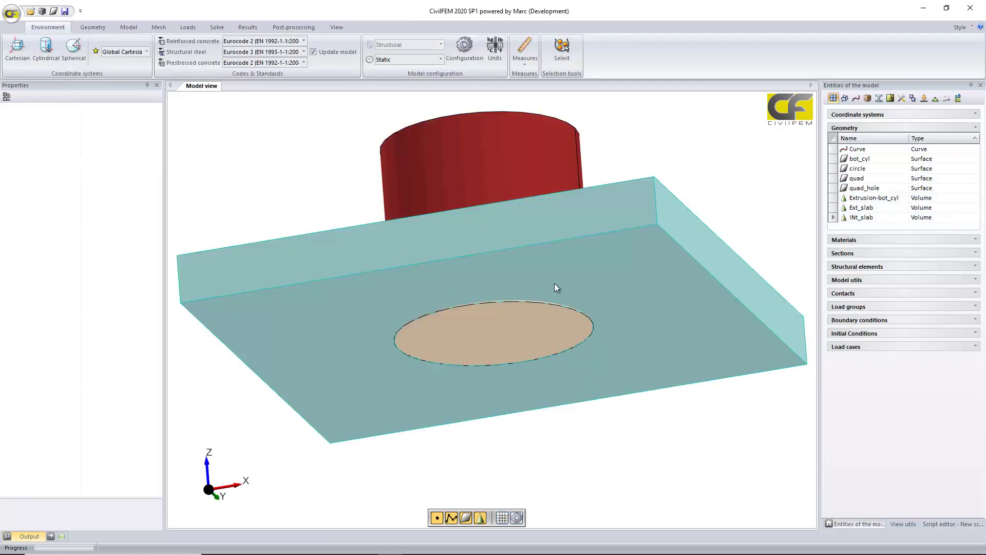
middle_click_drag(566, 286, 526, 304)
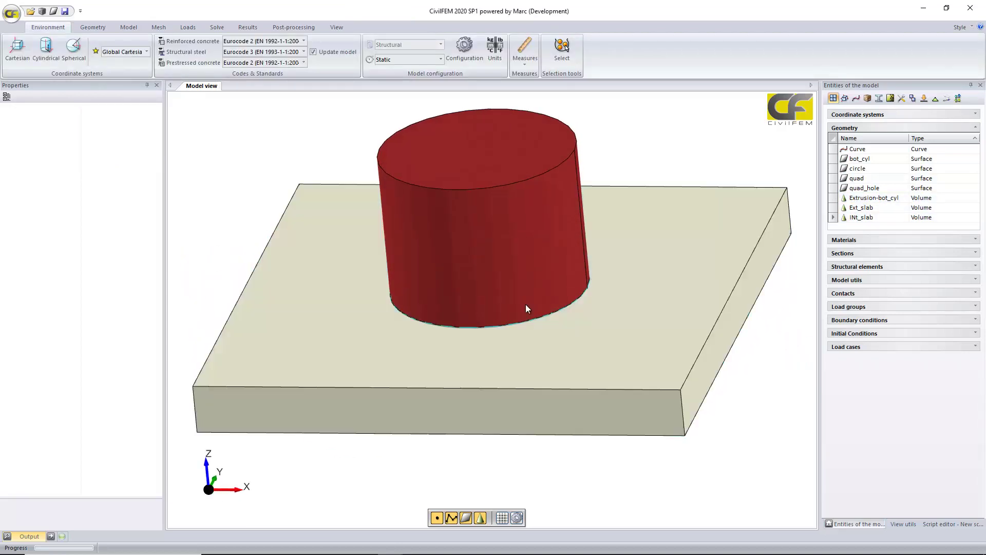
scroll(493, 266, "down", 3)
left_click(492, 274)
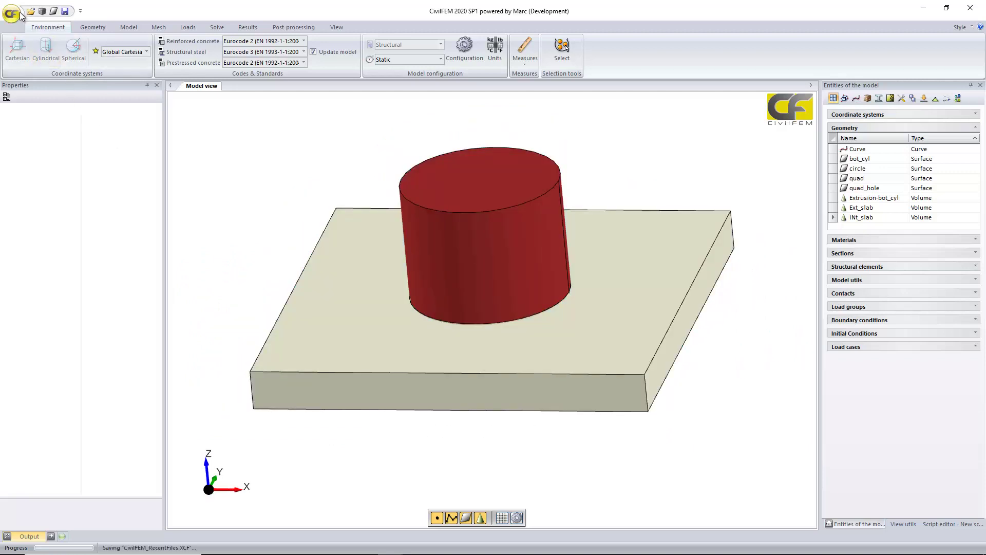
Open Congruent_Mesh.cf without saving the current model and zoom in on the column base.
left_click(19, 13)
left_click(48, 64)
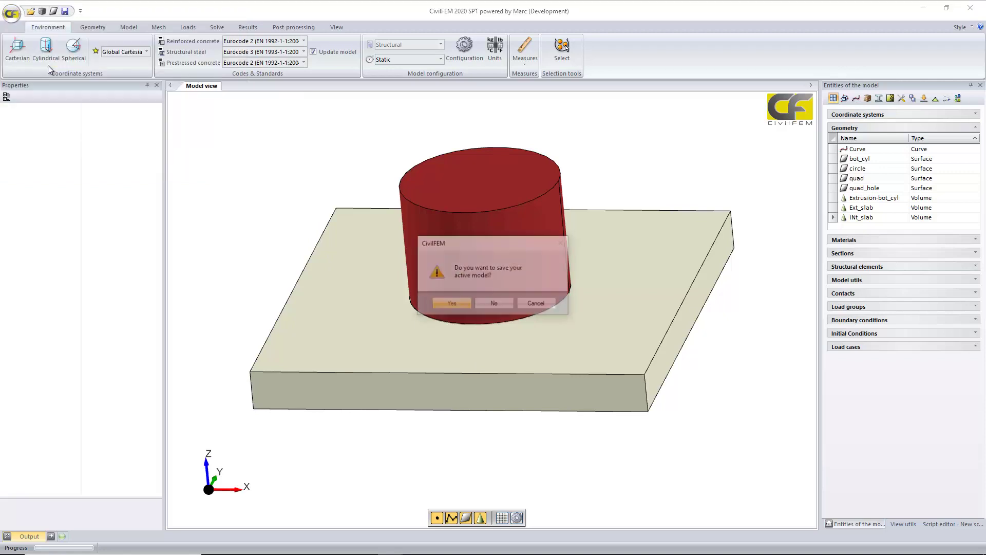
left_click(494, 304)
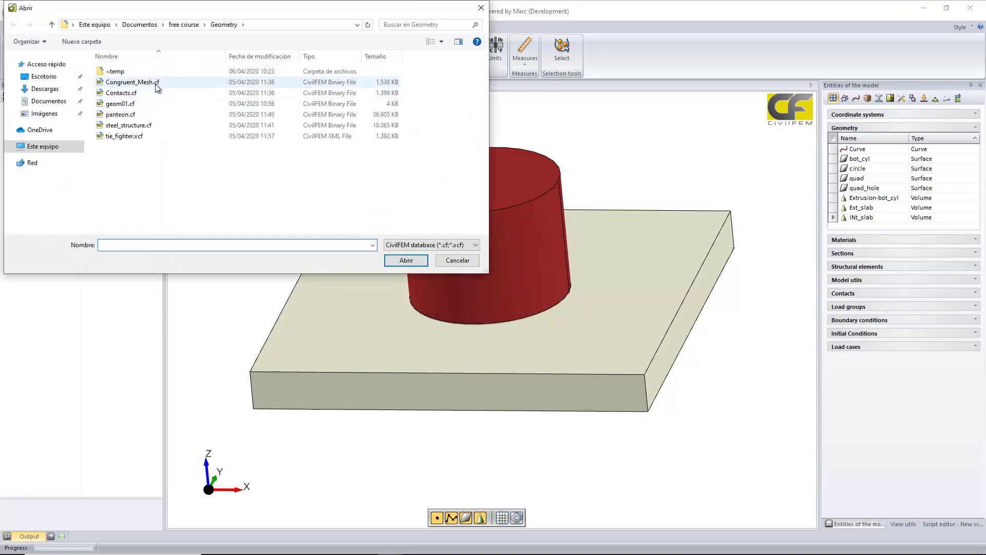
double_click(155, 83)
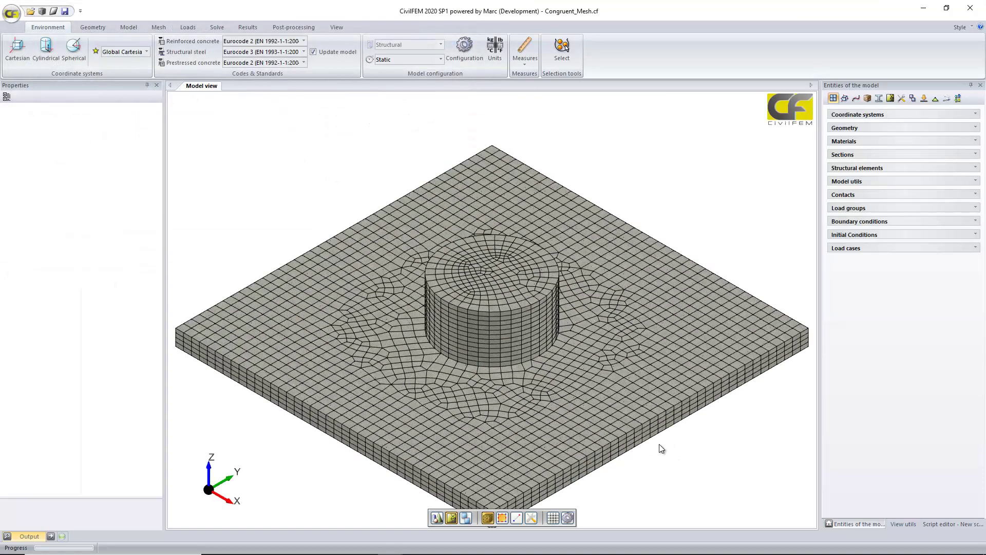
mouse_move(657, 445)
middle_mouse_down()
mouse_move(664, 424)
mouse_move(653, 442)
middle_mouse_up()
middle_click_drag(490, 324, 519, 396)
scroll(480, 391, "up", 6)
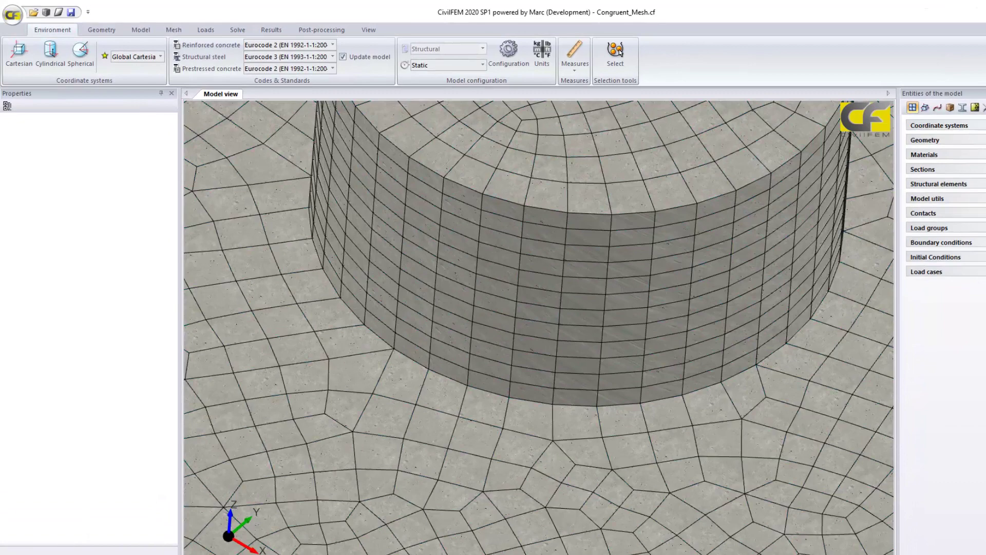
left_click(483, 534)
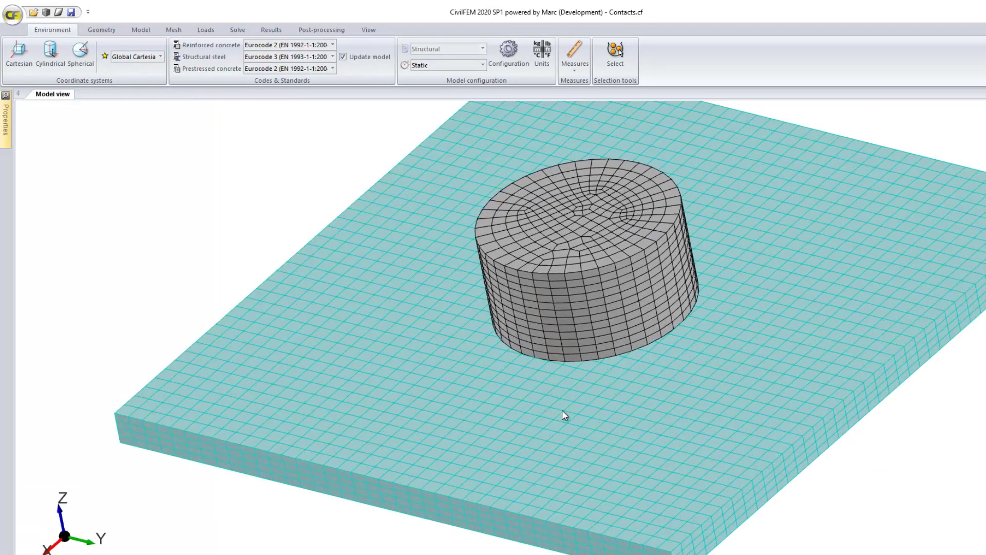
scroll(575, 418, "up", 3)
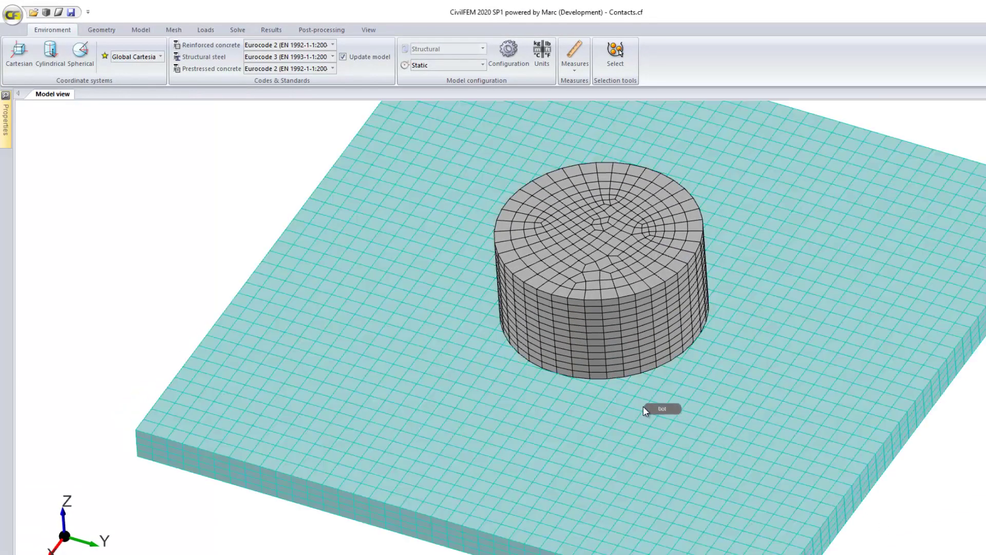
scroll(643, 411, "up", 3)
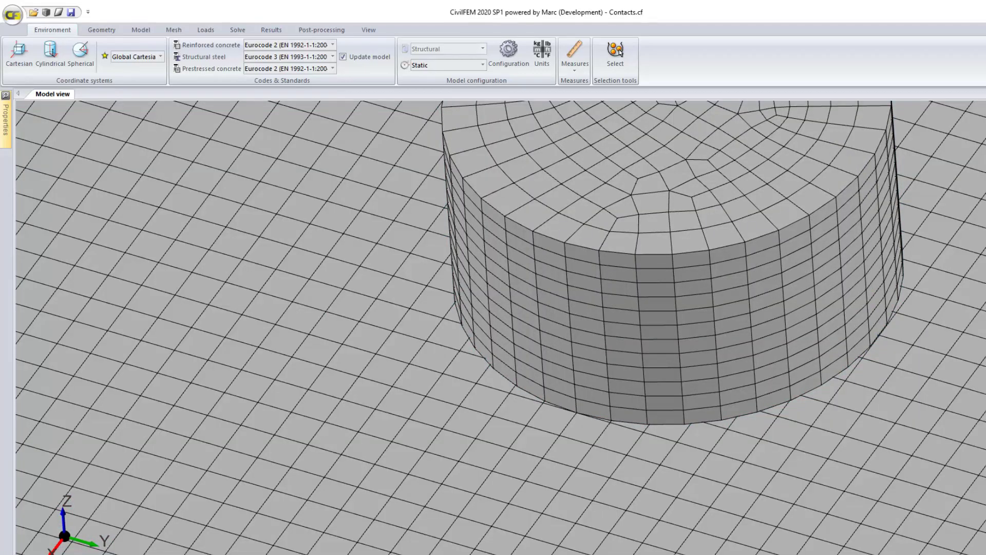
scroll(668, 501, "up", 3)
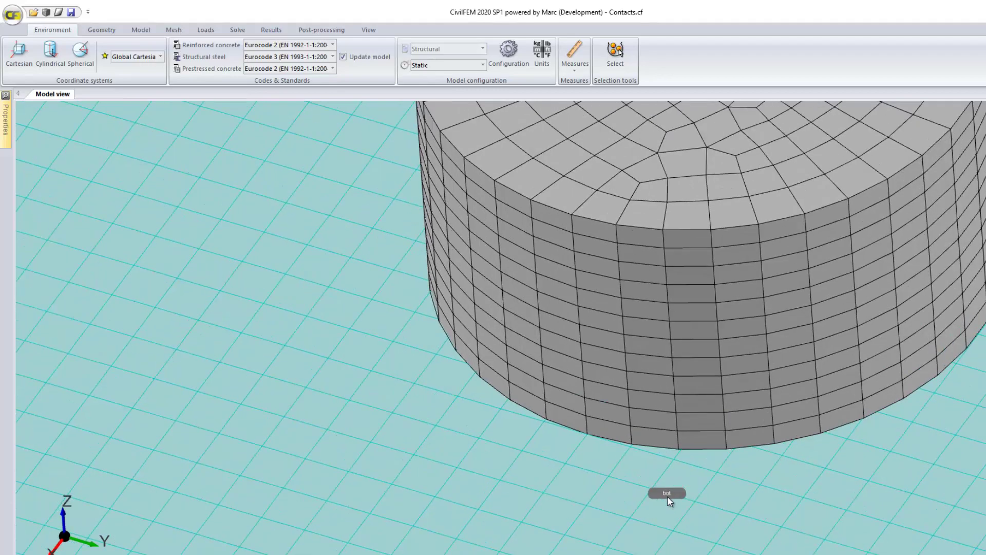
scroll(739, 372, "down", 3)
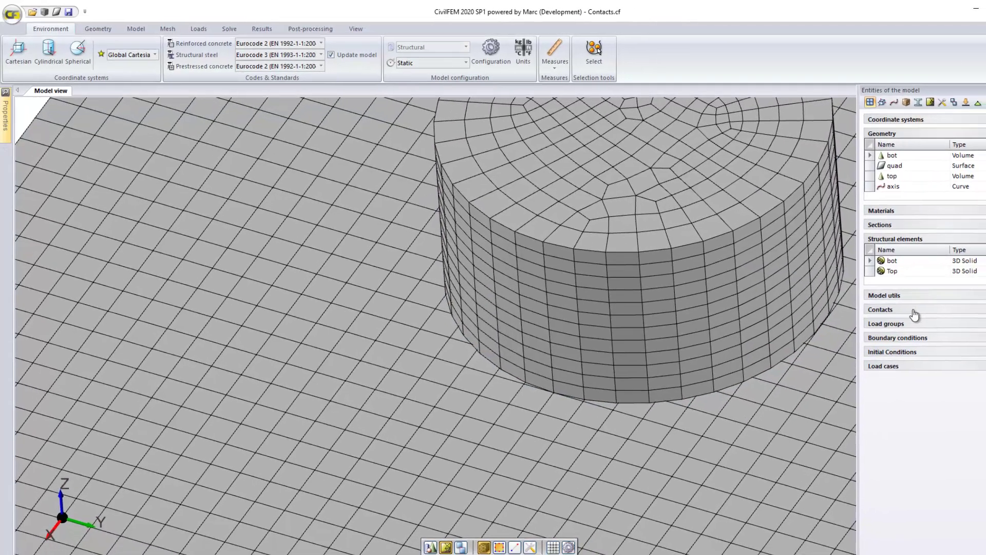
left_click(904, 320)
left_click(857, 315)
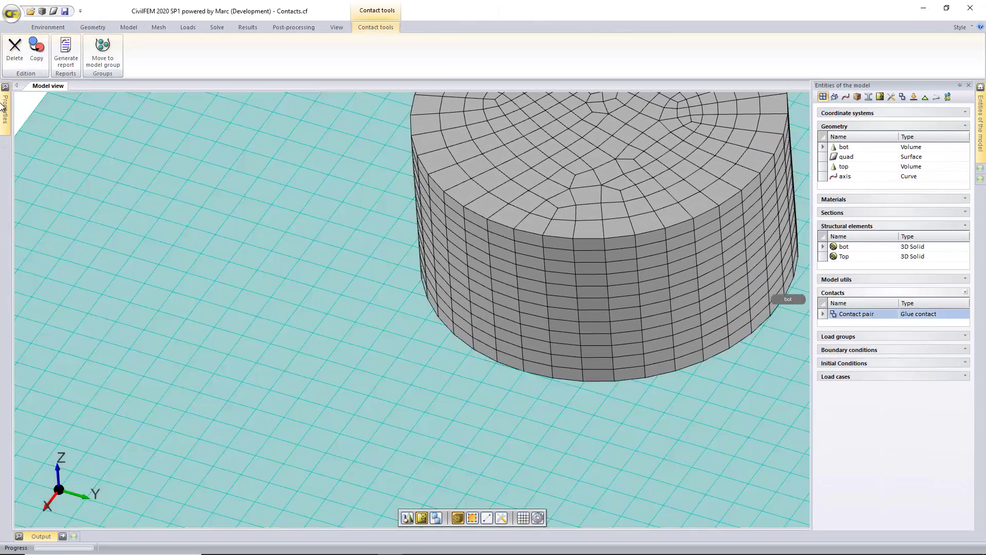
mouse_move(8, 107)
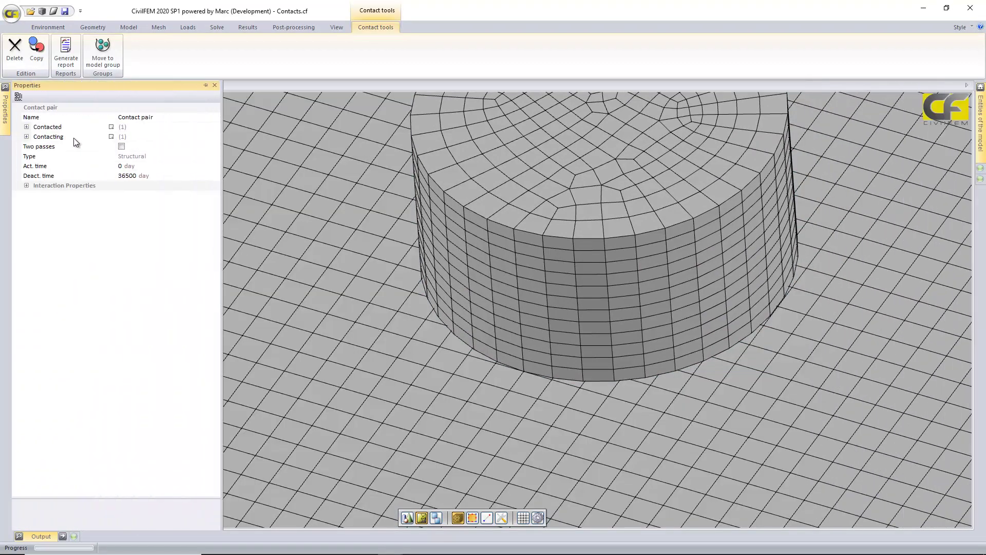
left_click(26, 136)
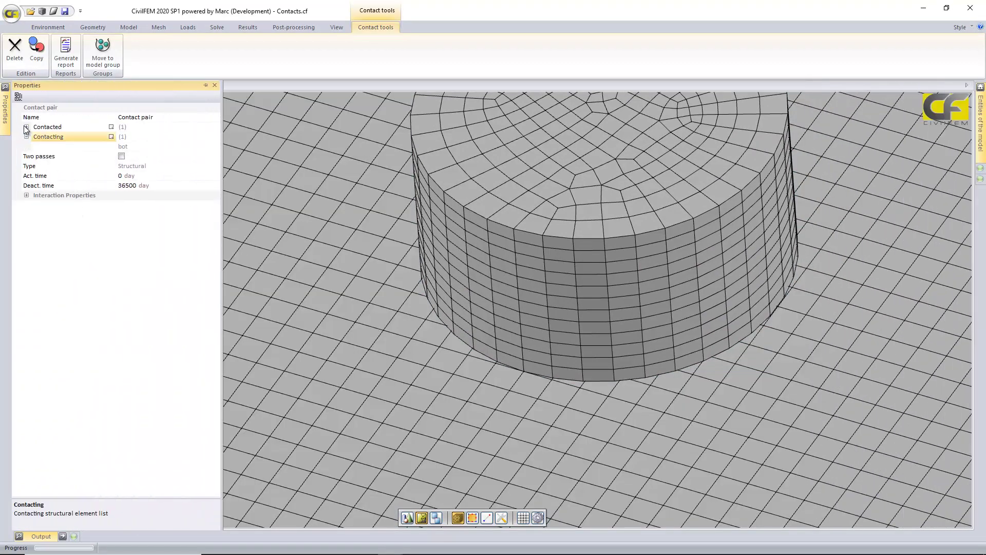
left_click(26, 127)
scroll(287, 228, "down", 4)
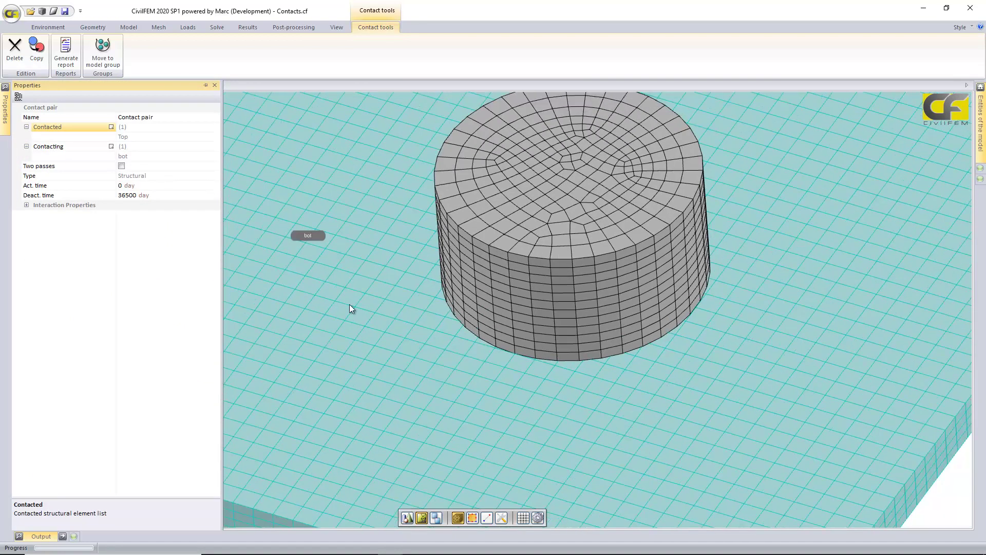
scroll(347, 289, "down", 2)
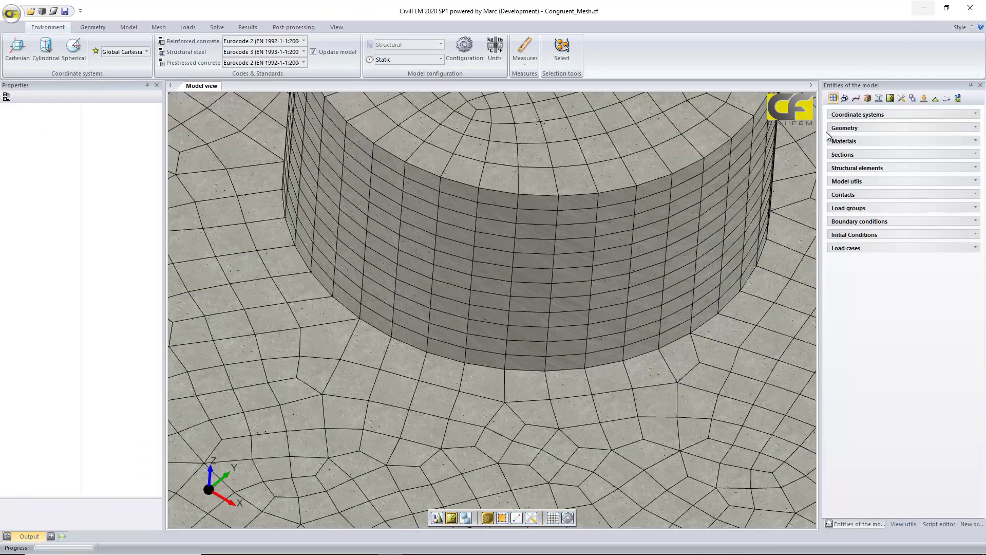
Hide the cylinder structural element cyl to expose the slab mesh beneath it.
scroll(705, 343, "down", 8)
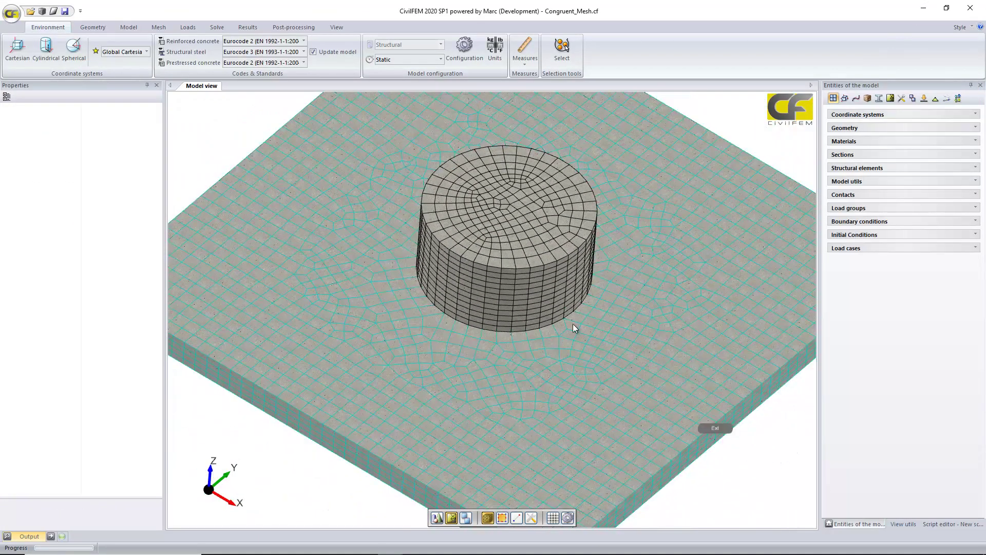
left_click(517, 282)
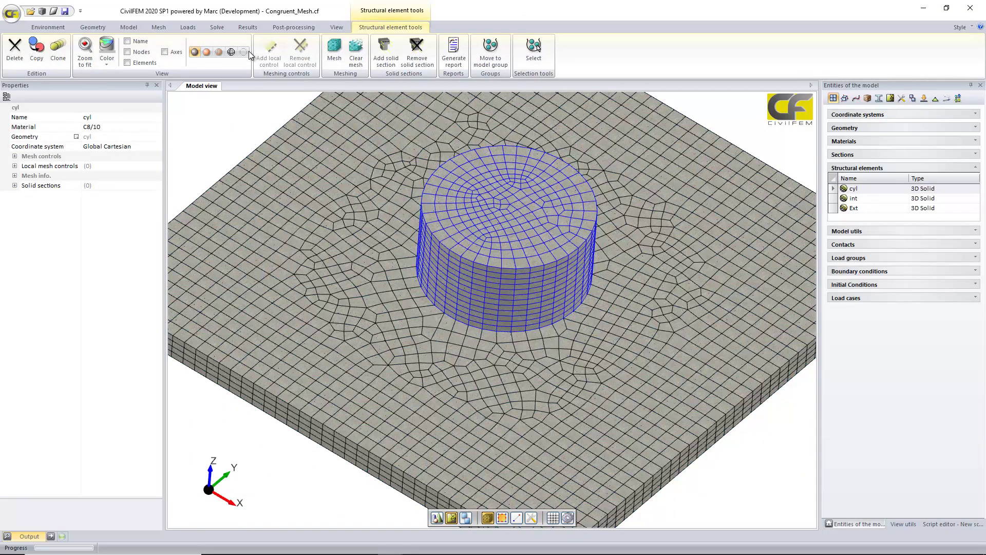
left_click(244, 52)
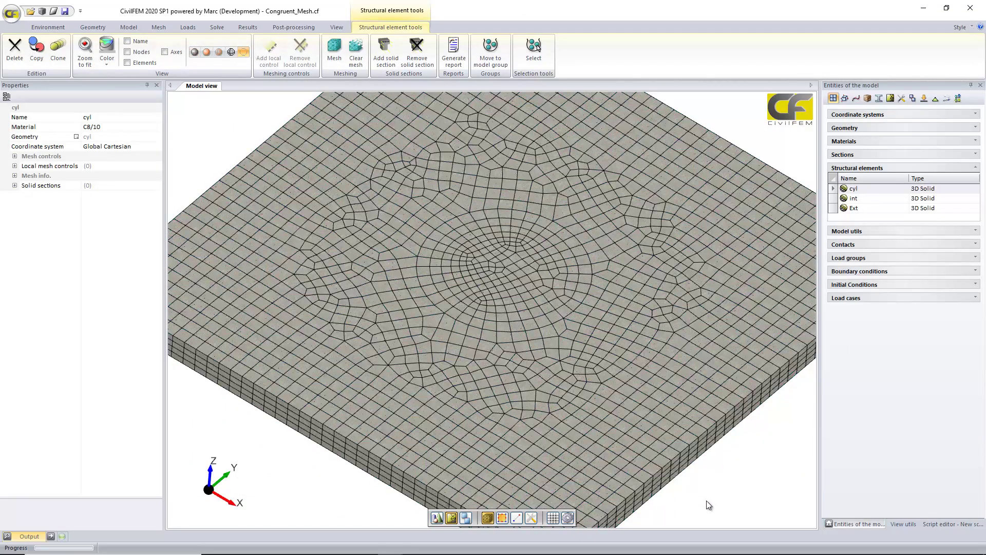
middle_click_drag(705, 497, 701, 463)
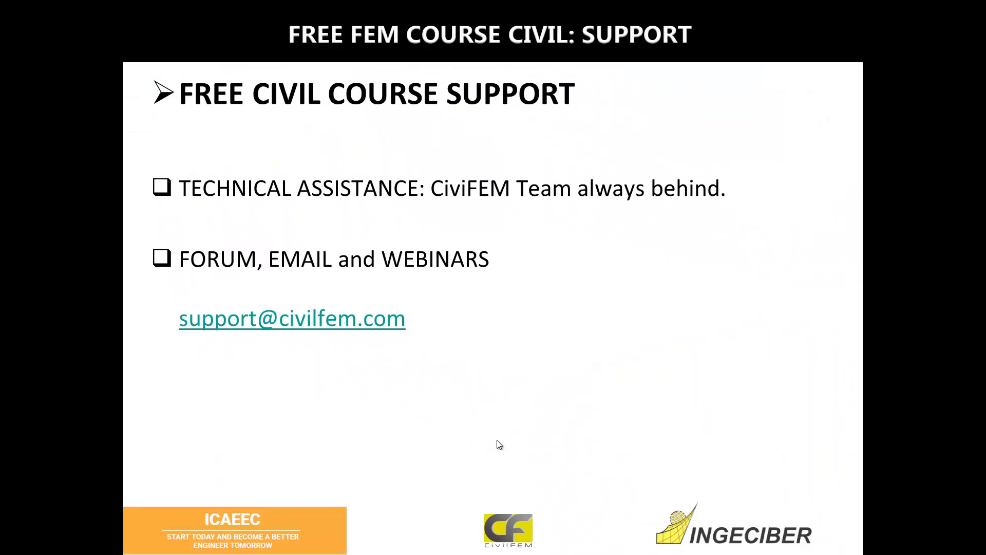